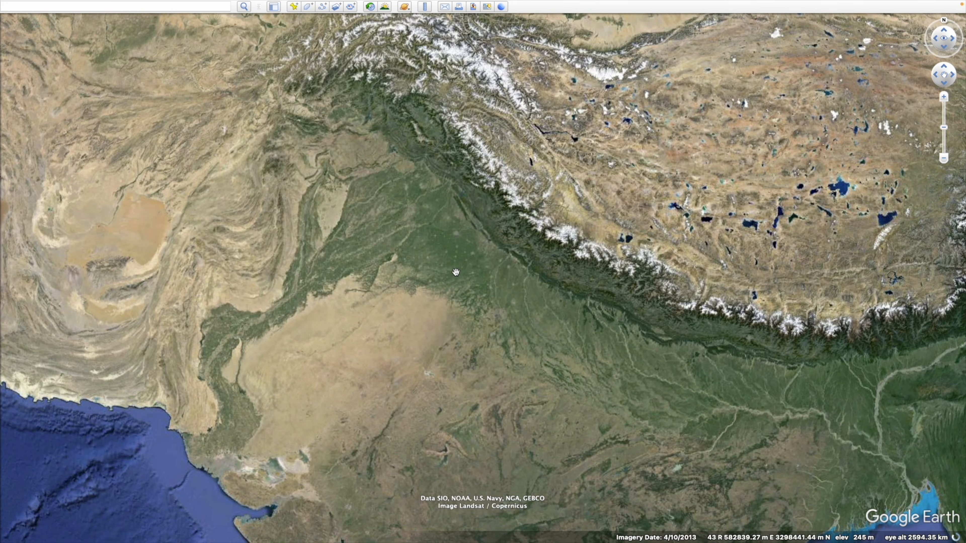
# Frame the map on the region from the United Arab Emirates to northern India and bring up the save-image options.
pyautogui.moveTo(425, 262); pyautogui.dragTo(474, 95)
pyautogui.moveTo(464, 260); pyautogui.dragTo(726, 272)
pyautogui.moveTo(651, 273); pyautogui.dragTo(644, 287)
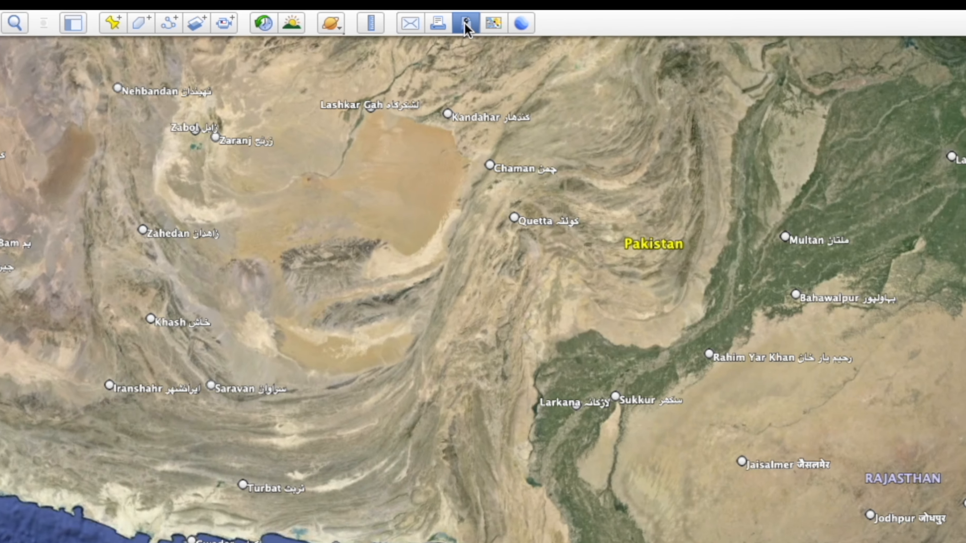
pyautogui.click(472, 7)
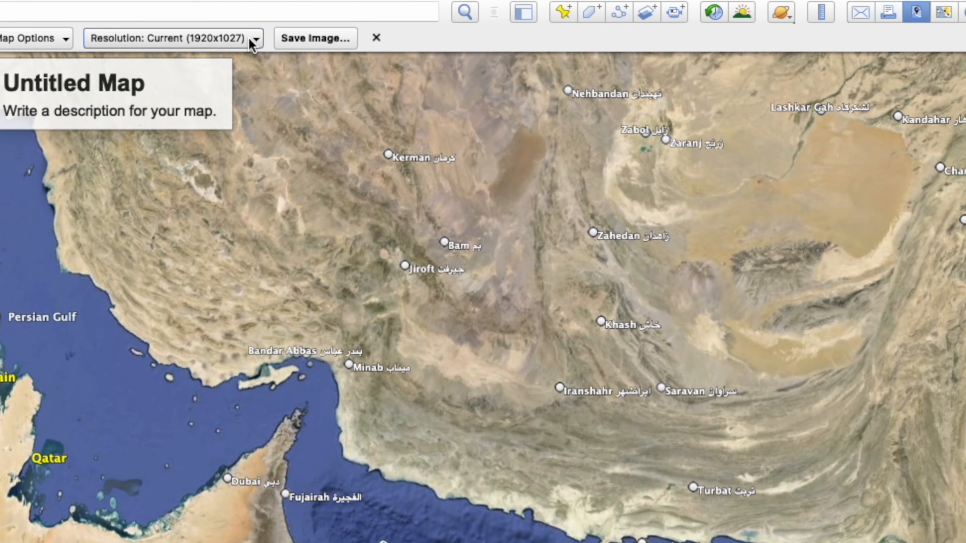
# Check the available image resolutions and try out the map stylings, finishing on the black-and-white one.
pyautogui.click(132, 21)
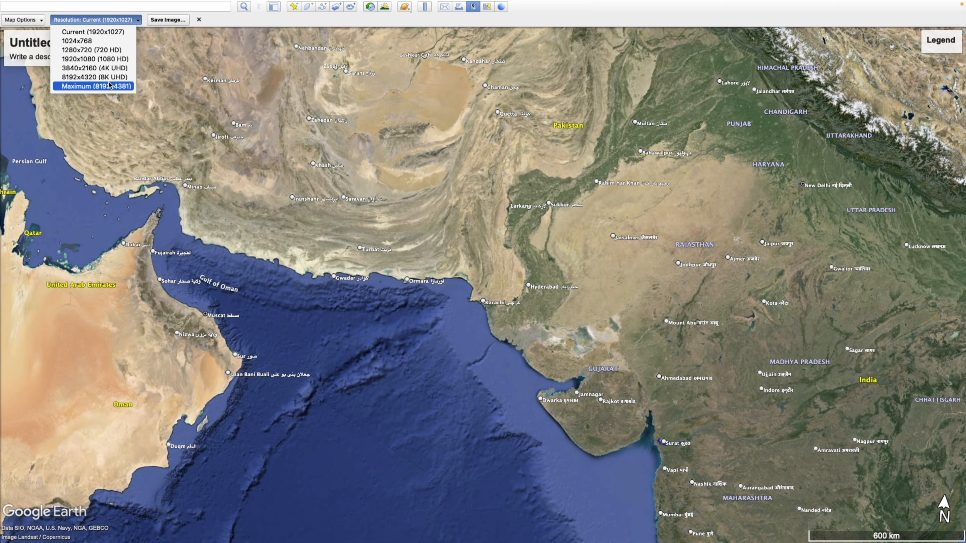
pyautogui.click(64, 39)
pyautogui.click(69, 172)
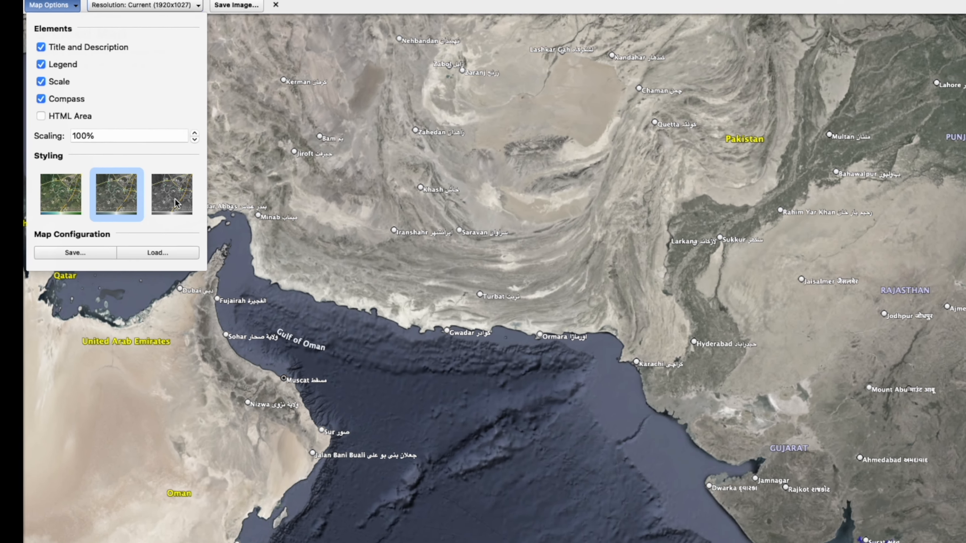
pyautogui.click(121, 172)
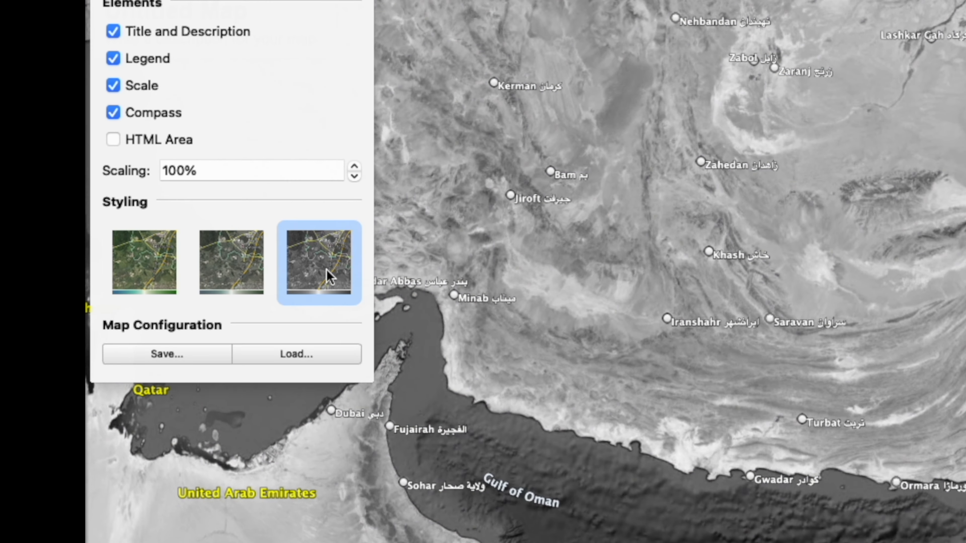
pyautogui.click(151, 252)
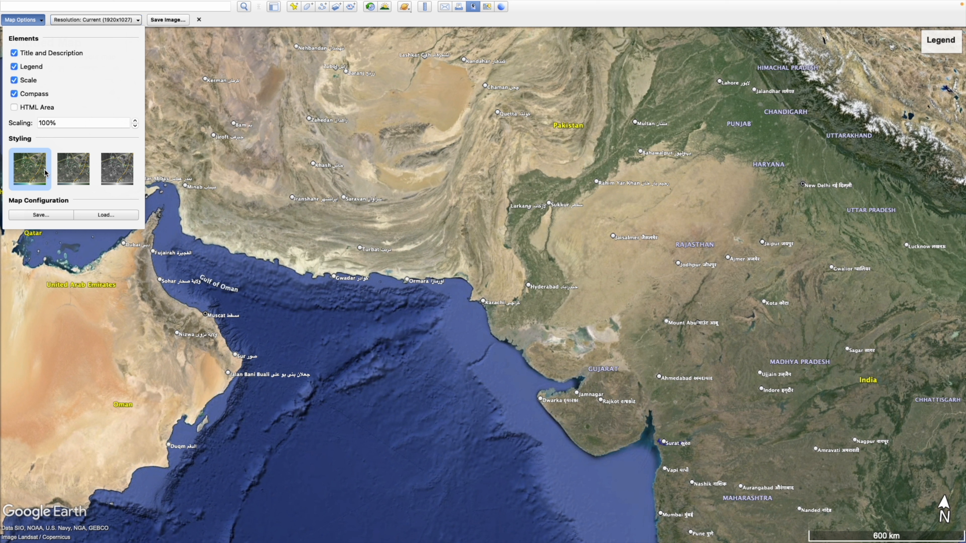
pyautogui.click(72, 174)
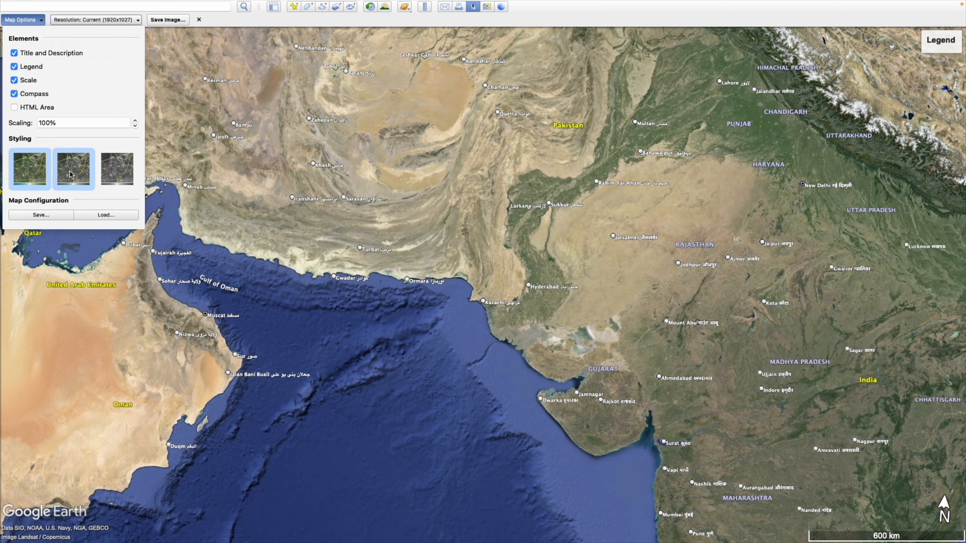
pyautogui.click(109, 175)
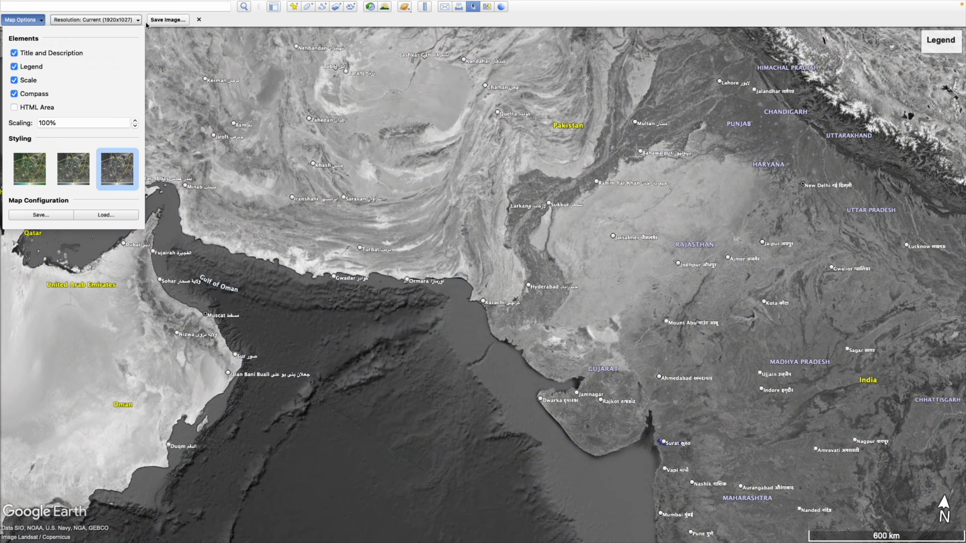
# Save the current map view as an image.
pyautogui.click(168, 20)
pyautogui.click(169, 20)
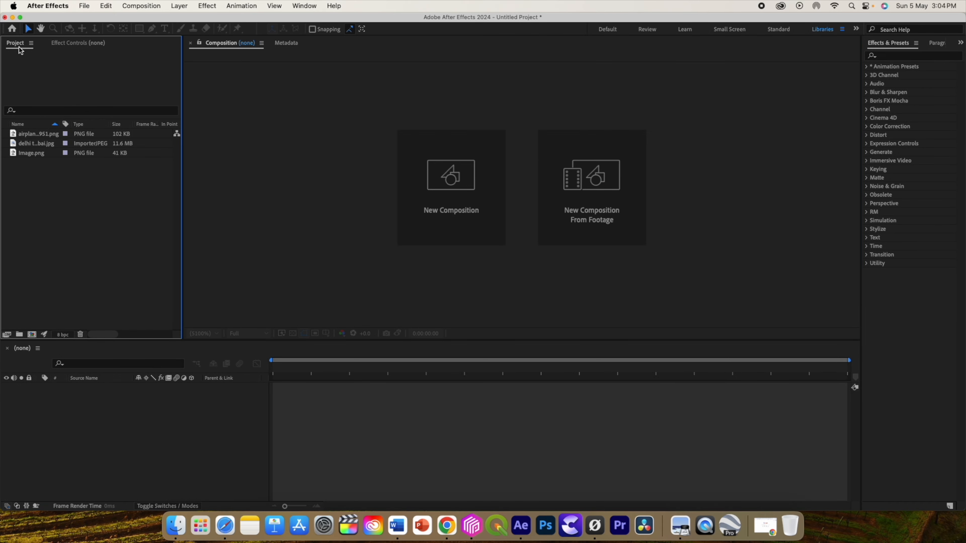
# In After Effects, create a new 1920x1080, 24 fps composition with a duration of 10 seconds.
pyautogui.click(427, 181)
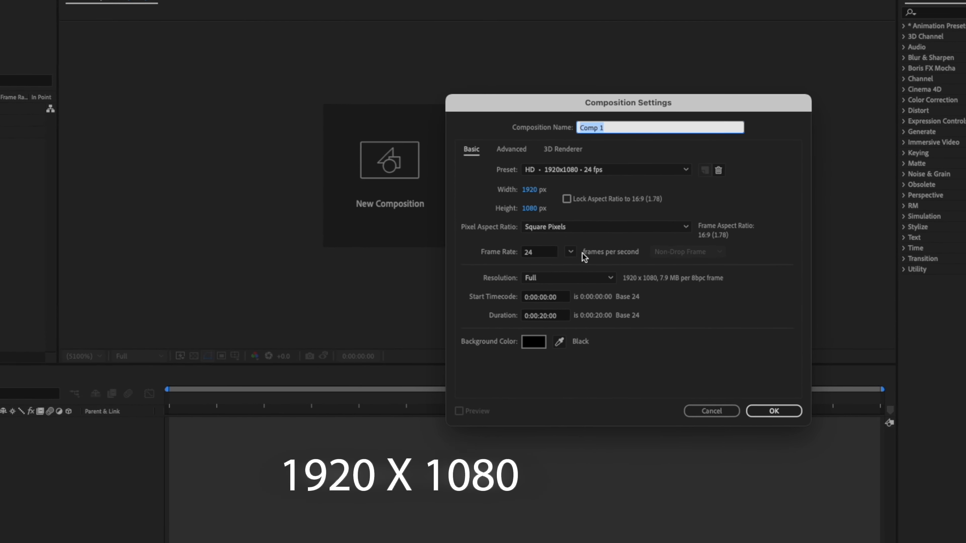
pyautogui.doubleClick(443, 367)
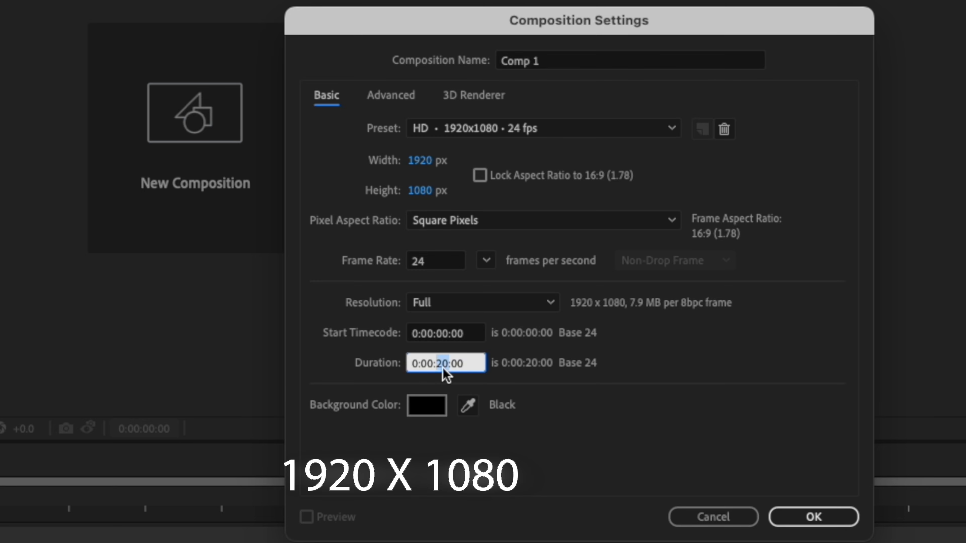
pyautogui.write('10')
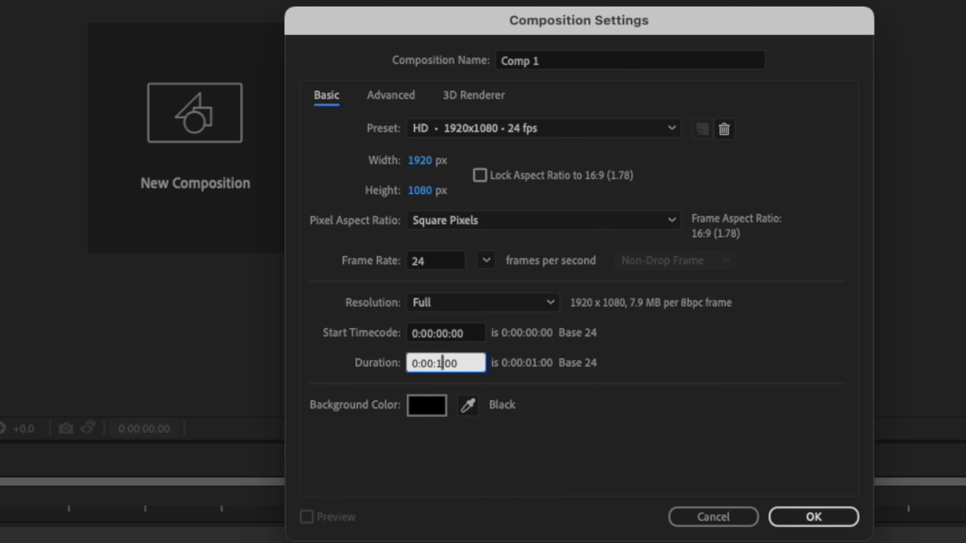
pyautogui.click(773, 495)
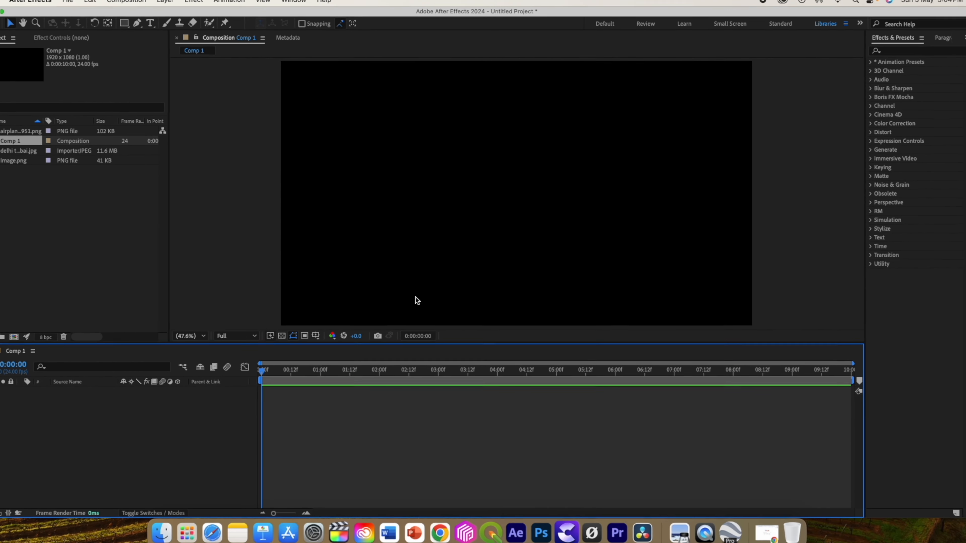
# Add delhi to dubai.jpg to the composition as a layer and set its scale to 25%.
pyautogui.moveTo(38, 141); pyautogui.dragTo(49, 409)
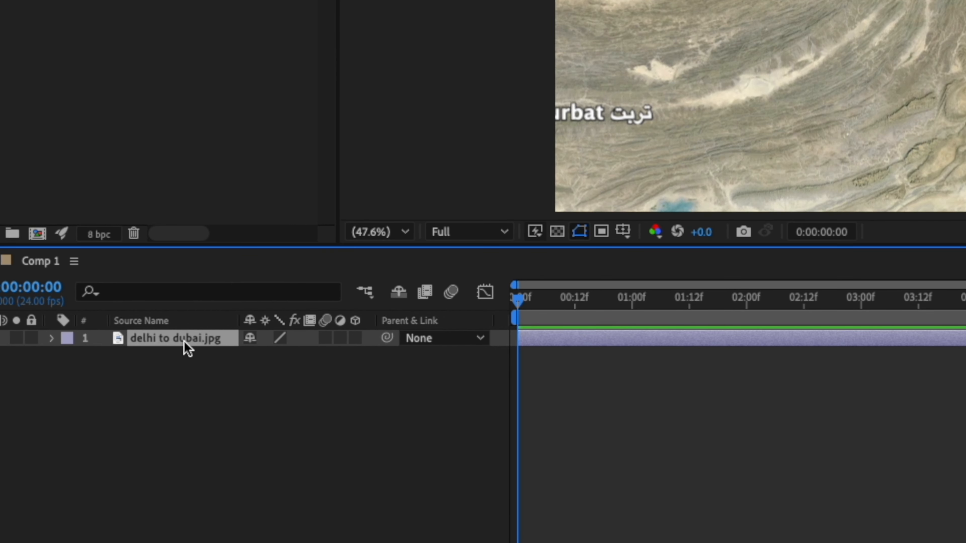
pyautogui.press('s')
pyautogui.moveTo(277, 364); pyautogui.dragTo(248, 363)
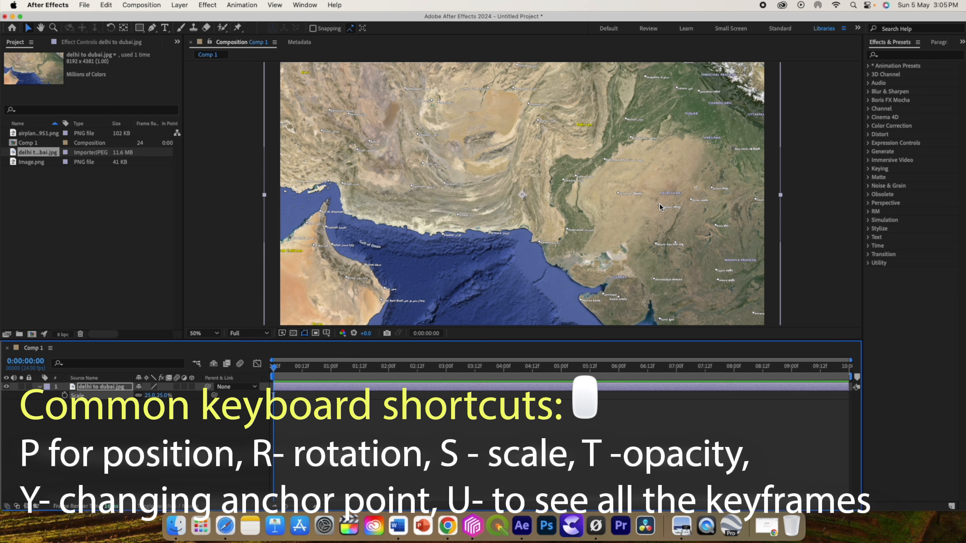
# Examine the locations of Dubai and New Delhi on the map, and collapse and deselect the map layer.
pyautogui.scroll(-2, 658, 204)
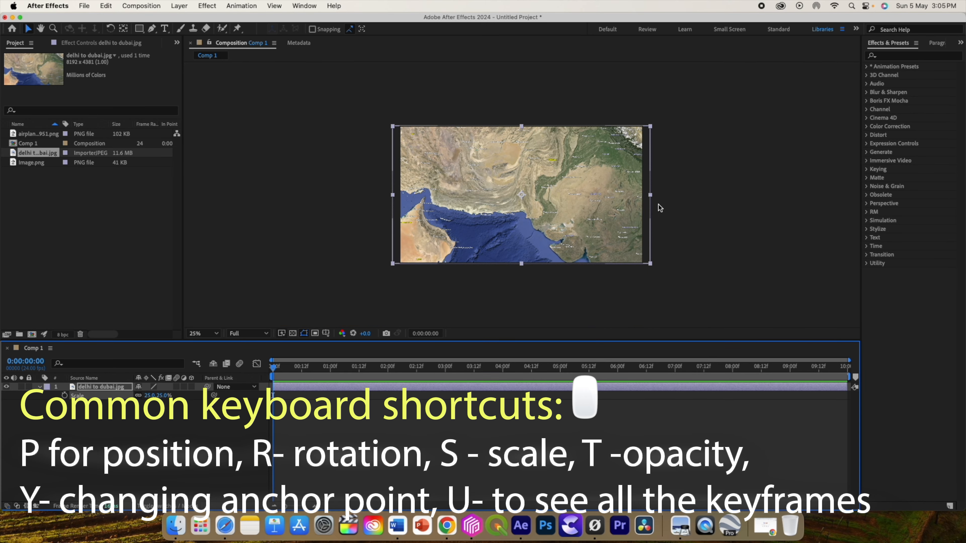
pyautogui.scroll(2, 656, 206)
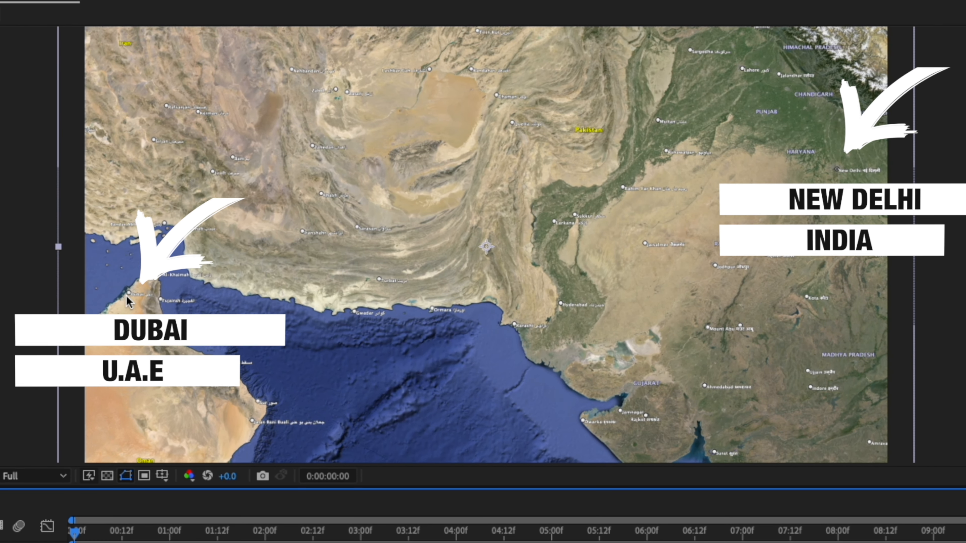
pyautogui.scroll(1, 130, 298)
pyautogui.moveTo(962, 132); pyautogui.dragTo(582, 326)
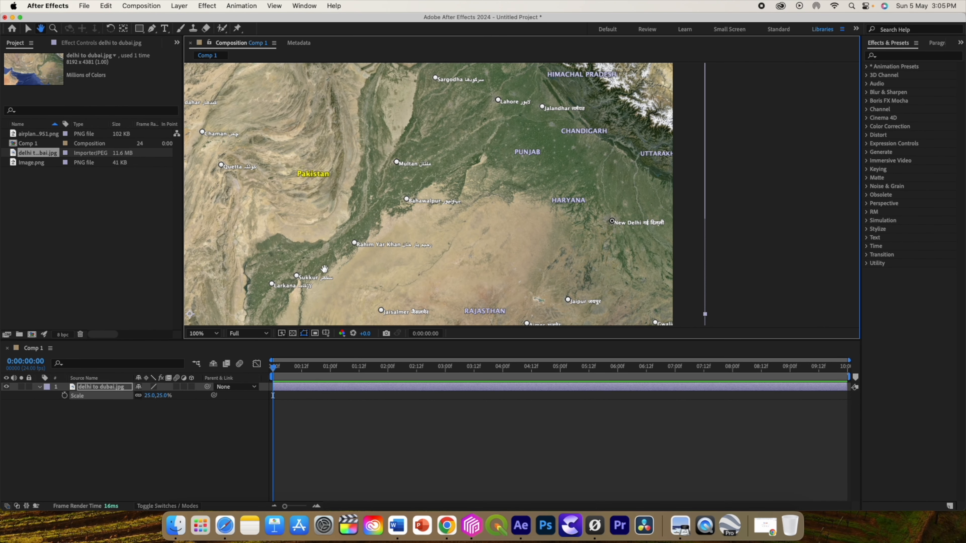
pyautogui.click(108, 439)
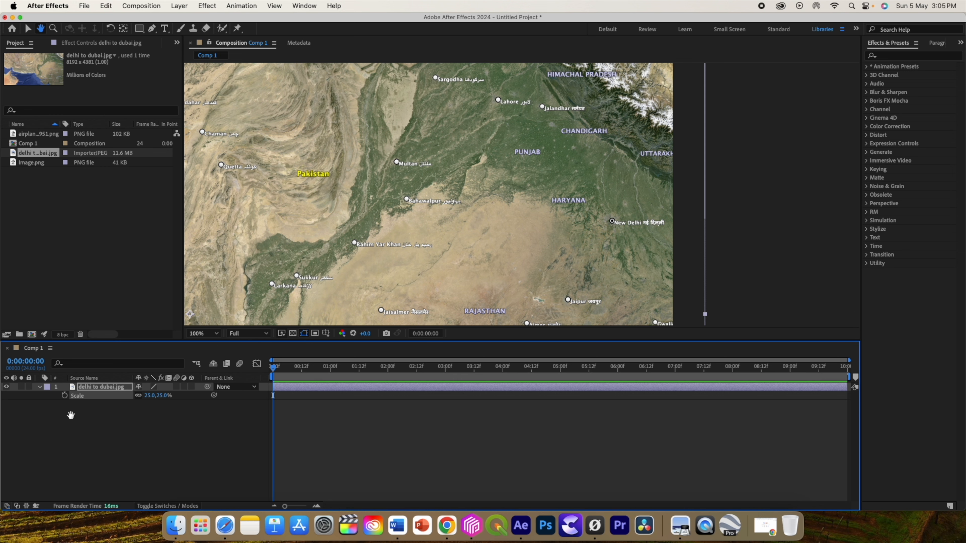
pyautogui.press('v')
pyautogui.click(38, 388)
pyautogui.click(83, 417)
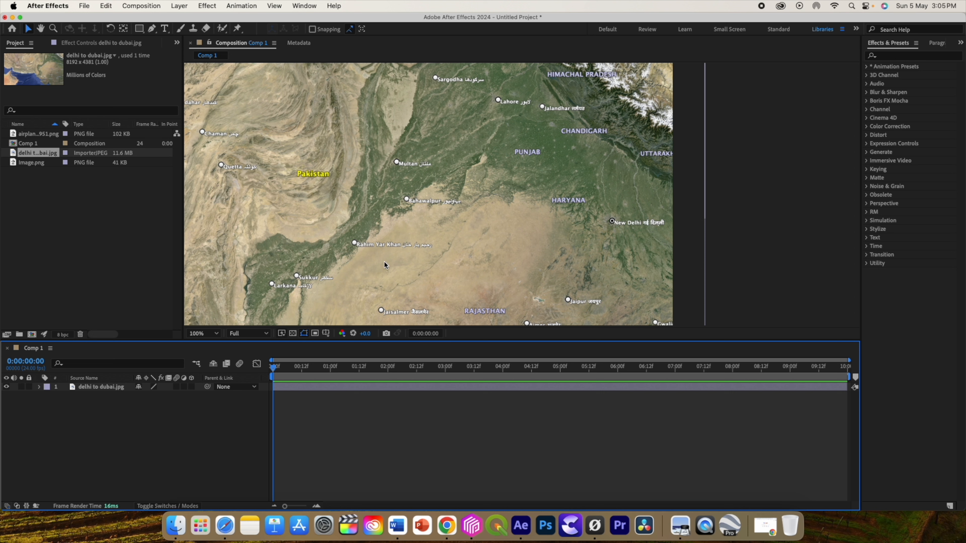
# Fit the composition in the viewer and draw a curved yellow 11 px Pen path without fill from New Delhi to Dubai.
pyautogui.click(275, 369)
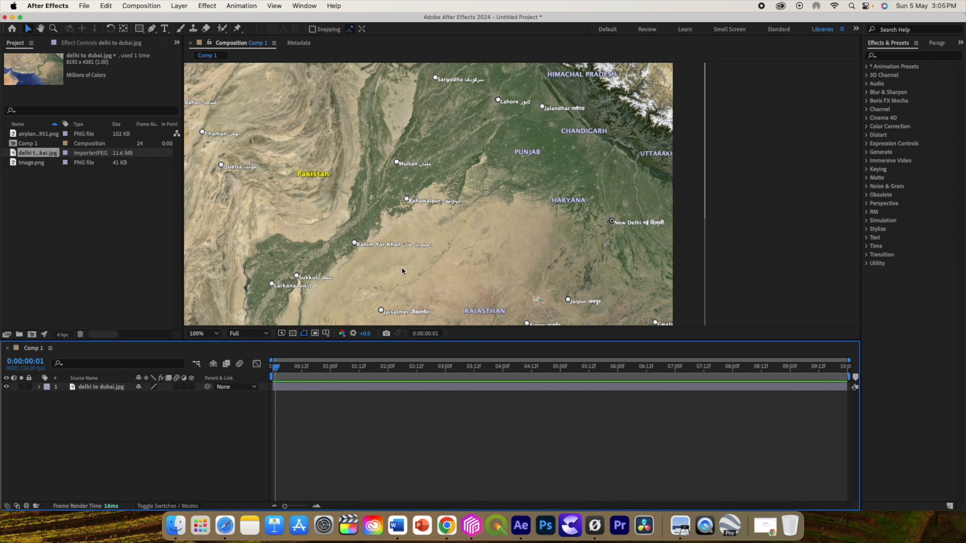
pyautogui.click(203, 333)
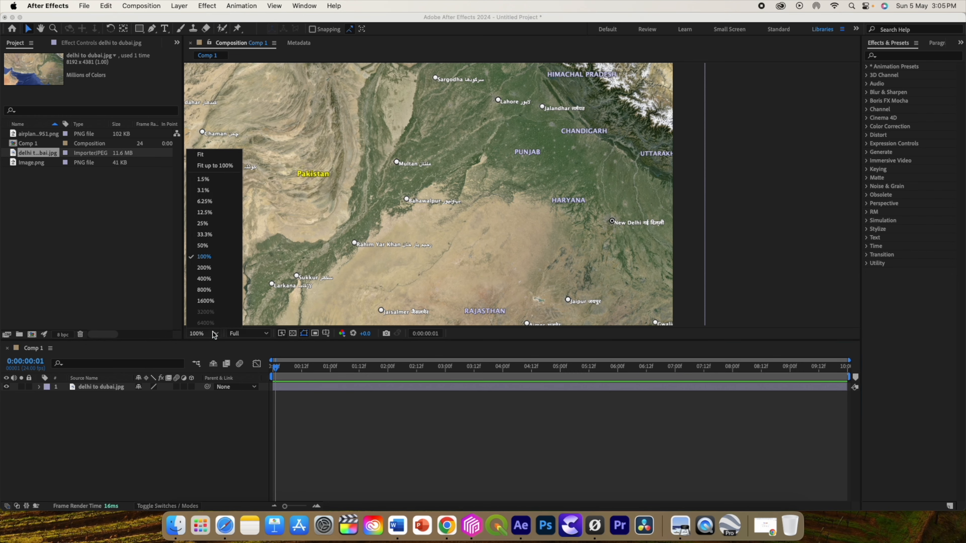
pyautogui.click(205, 156)
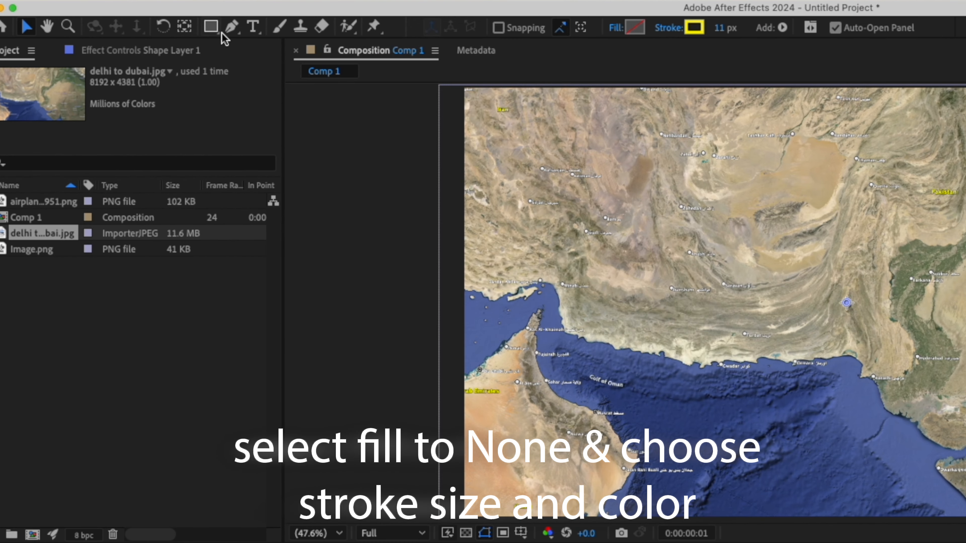
pyautogui.click(230, 27)
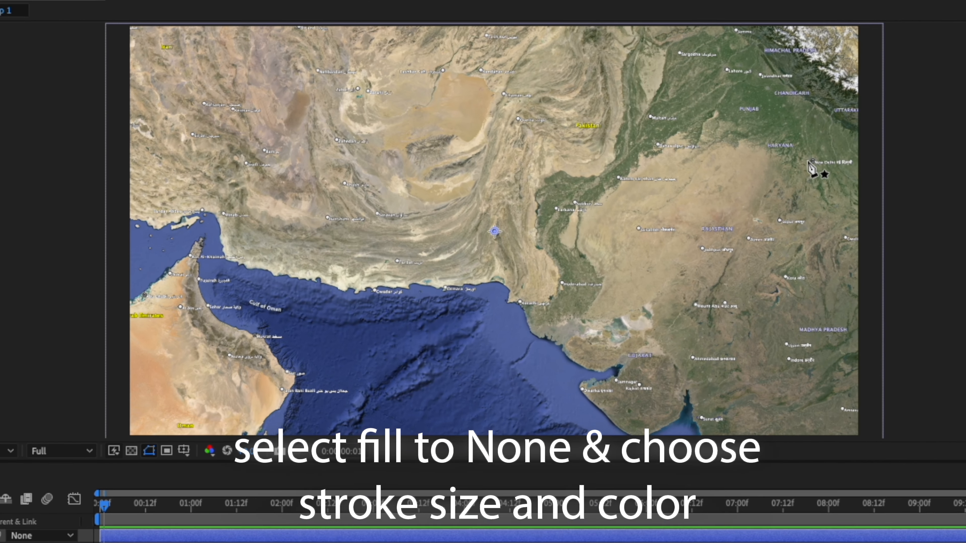
pyautogui.click(811, 161)
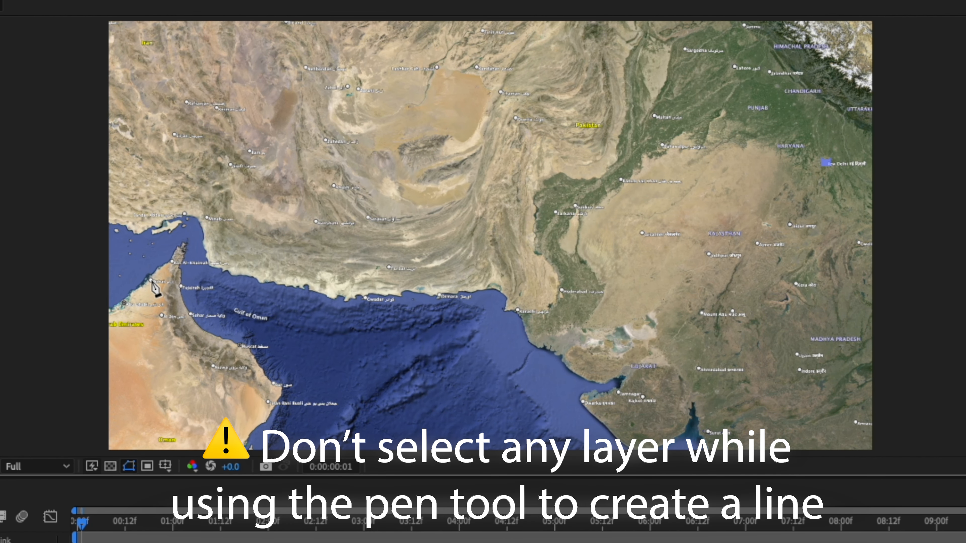
pyautogui.moveTo(150, 280)
pyautogui.mouseDown()
pyautogui.moveTo(127, 320)
pyautogui.moveTo(37, 293)
pyautogui.moveTo(0, 399)
pyautogui.mouseUp()
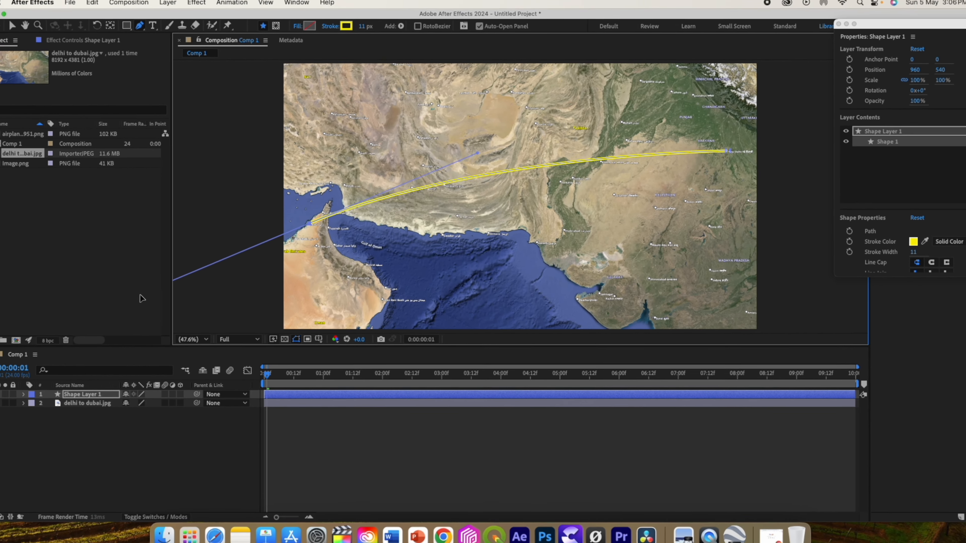
pyautogui.moveTo(142, 298); pyautogui.dragTo(127, 385)
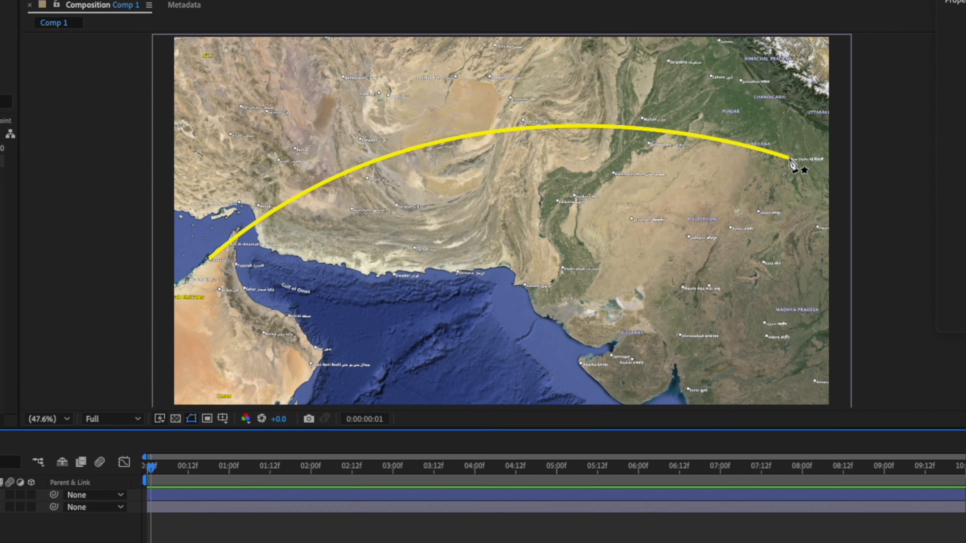
# Draw a second, straight yellow path from New Delhi to Dubai on its own shape layer.
pyautogui.click(722, 151)
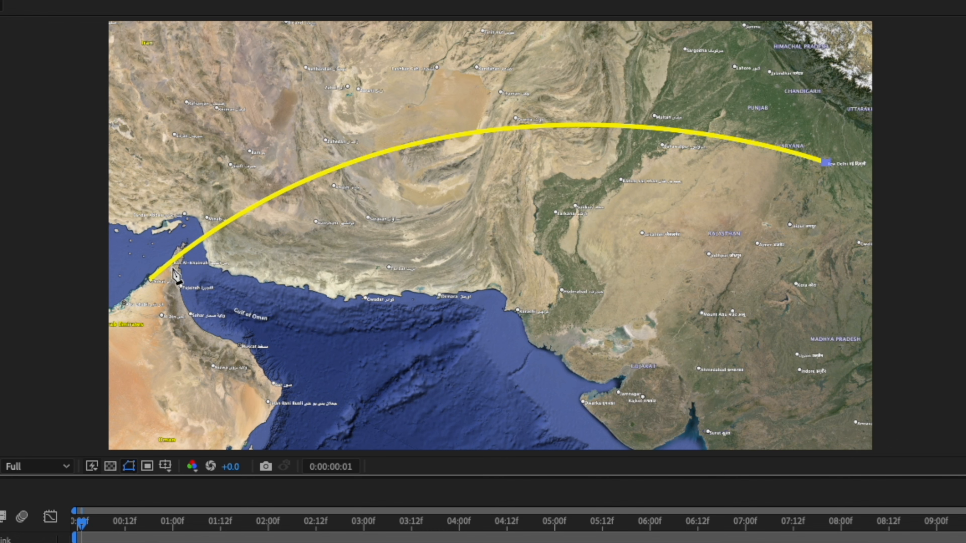
pyautogui.click(151, 281)
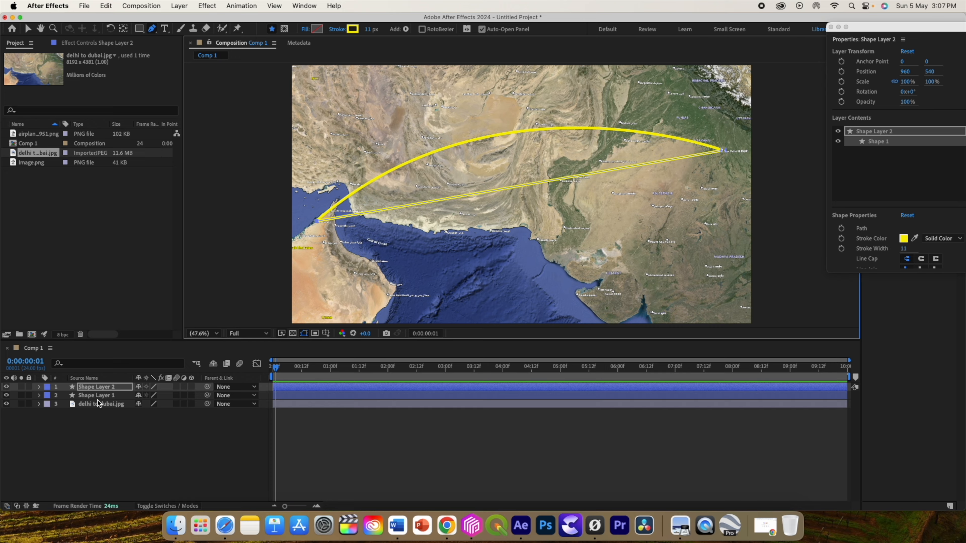
# Add Trim Paths to both Shape Layer 1 and Shape Layer 2.
pyautogui.click(99, 396)
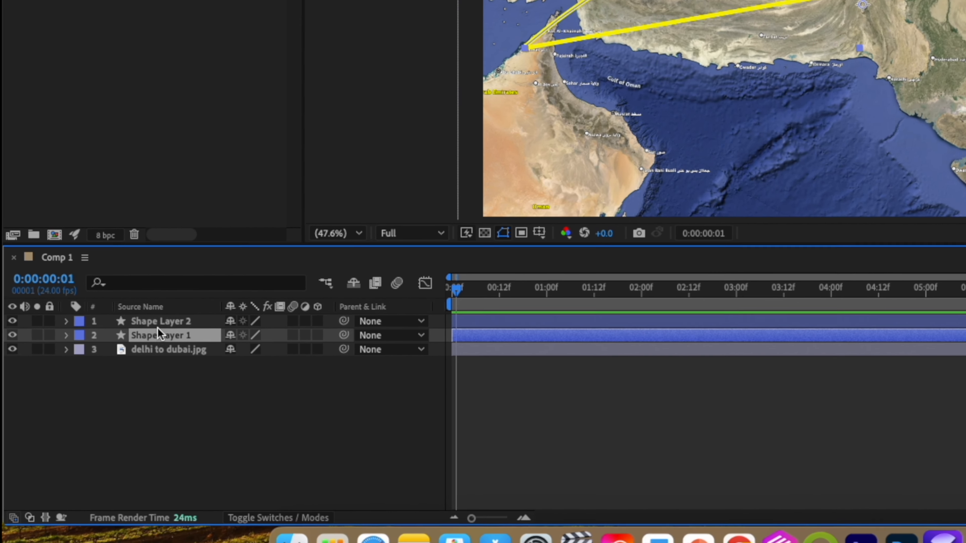
pyautogui.keyDown('shift'); pyautogui.click(158, 324); pyautogui.keyUp('shift')
pyautogui.click(67, 321)
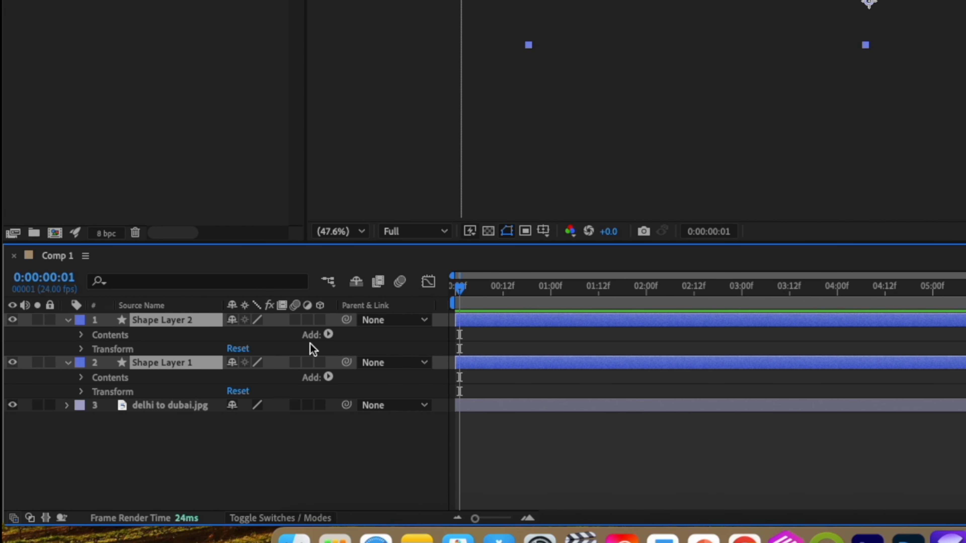
pyautogui.click(328, 335)
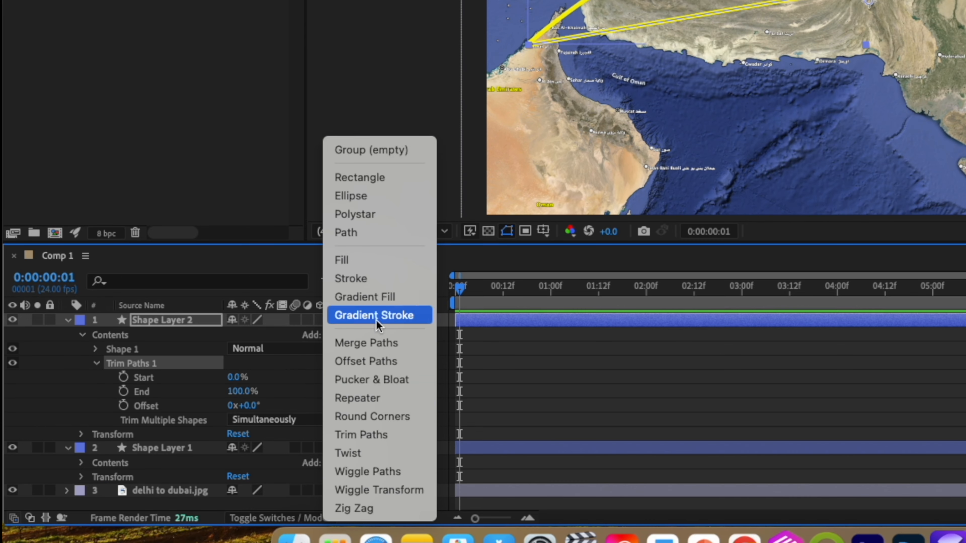
pyautogui.click(370, 436)
# Set a keyframe for the Trim Paths End value of both shape layers at 0:00:00:13.
pyautogui.scroll(-1, 224, 394)
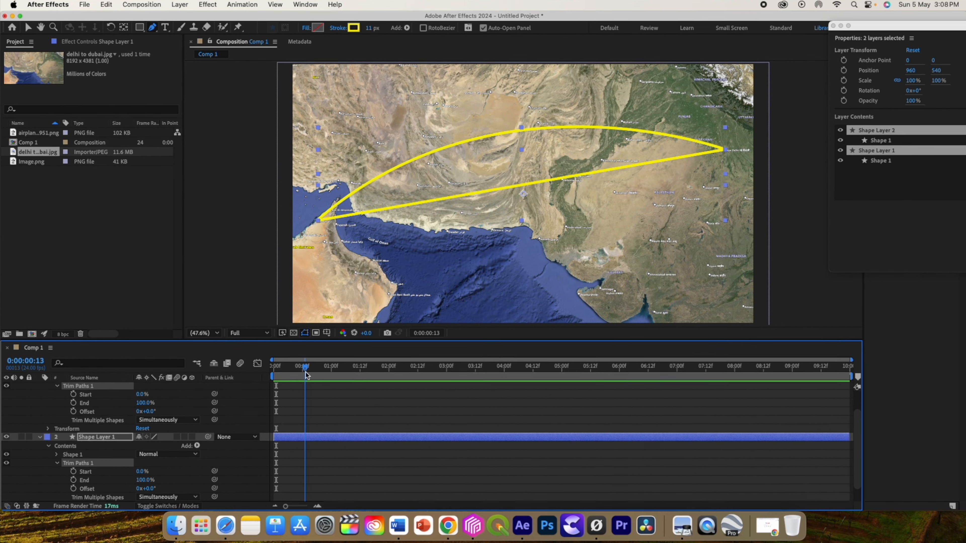
pyautogui.moveTo(328, 364)
pyautogui.mouseDown()
pyautogui.moveTo(315, 363)
pyautogui.moveTo(328, 363)
pyautogui.mouseUp()
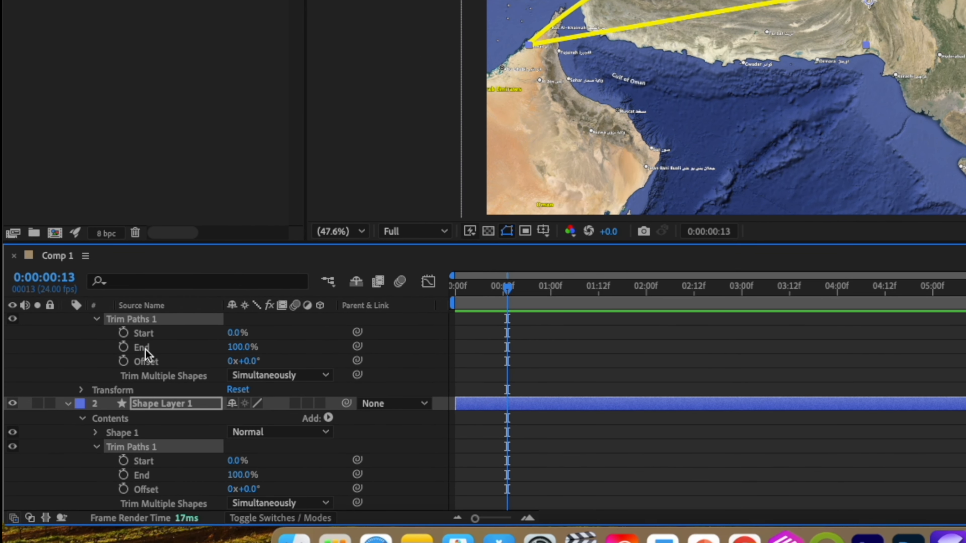
pyautogui.click(123, 347)
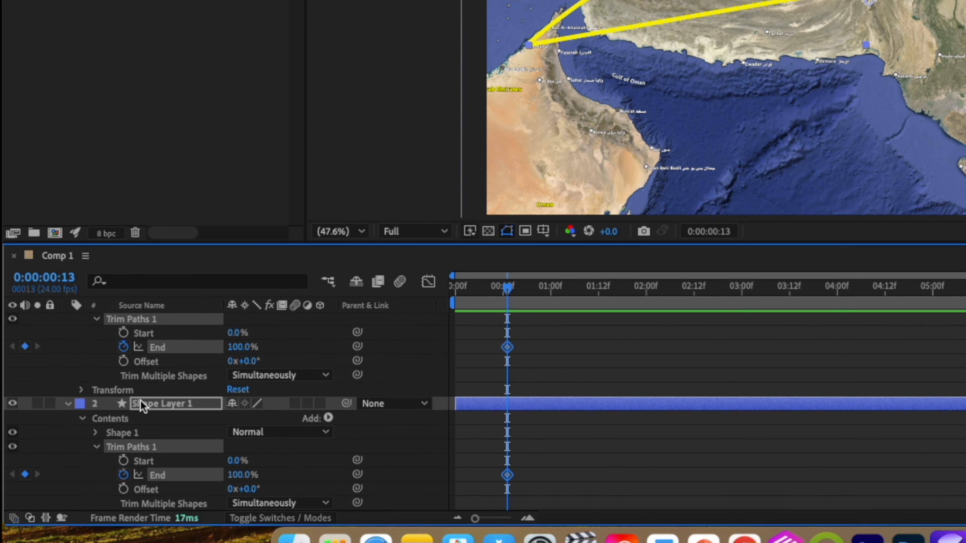
# Animate the Trim Paths End of both shape layers from 0% at 0:00:00:13 to 100% at 0:00:08:00.
pyautogui.click(236, 347)
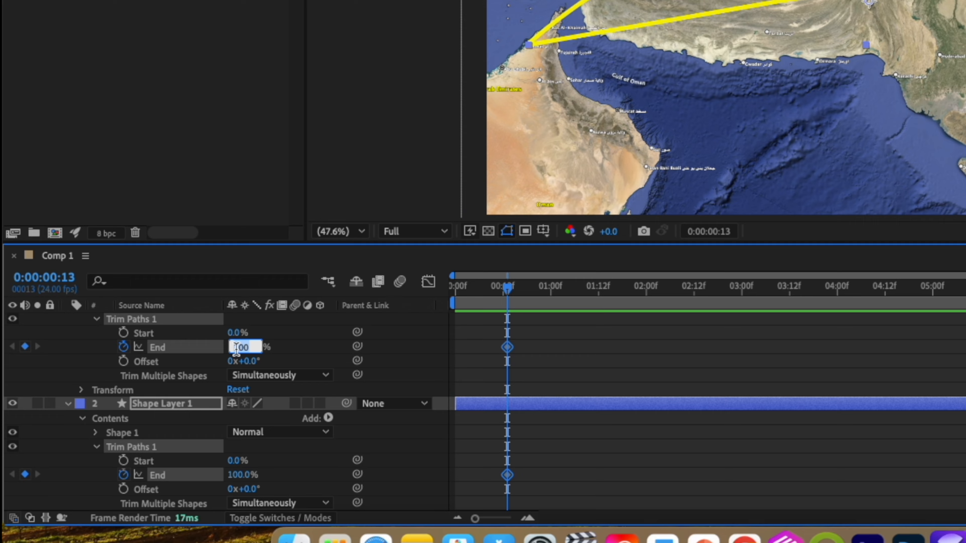
pyautogui.write('0')
pyautogui.press('Return')
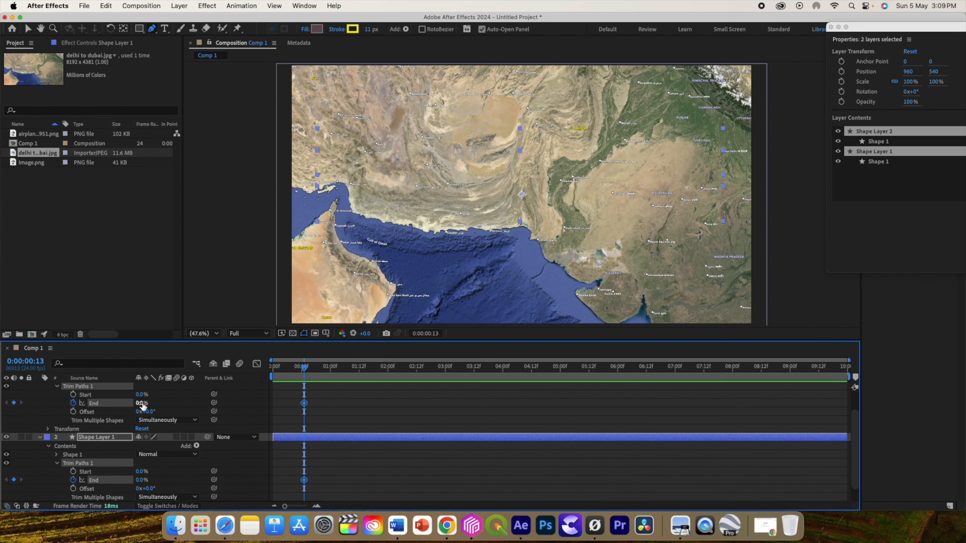
pyautogui.moveTo(304, 367); pyautogui.dragTo(734, 395)
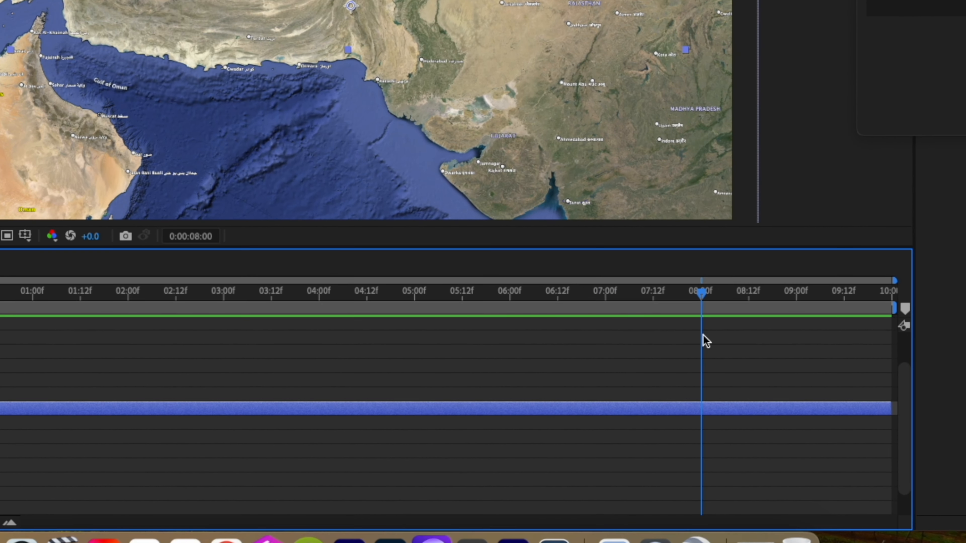
pyautogui.click(141, 404)
pyautogui.write('1')
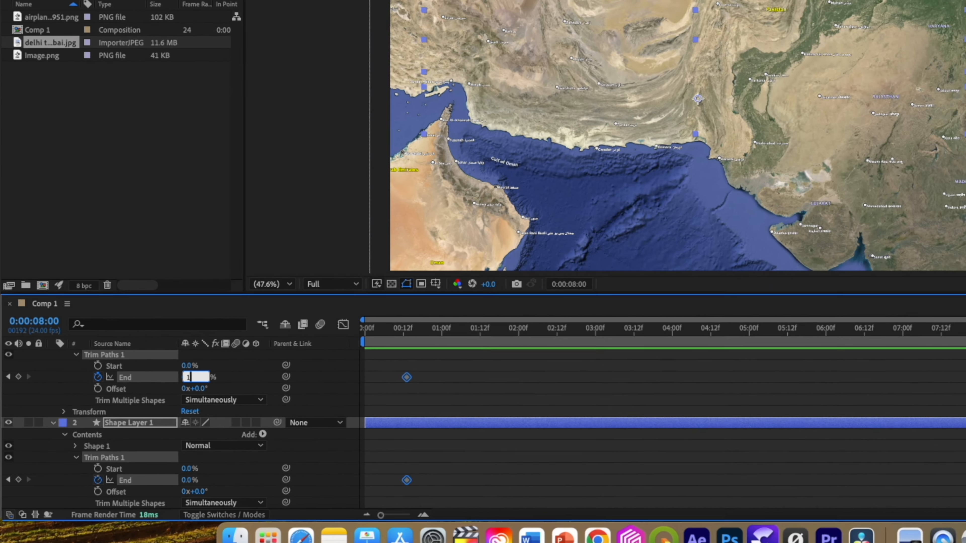
pyautogui.write('00')
pyautogui.press('Return')
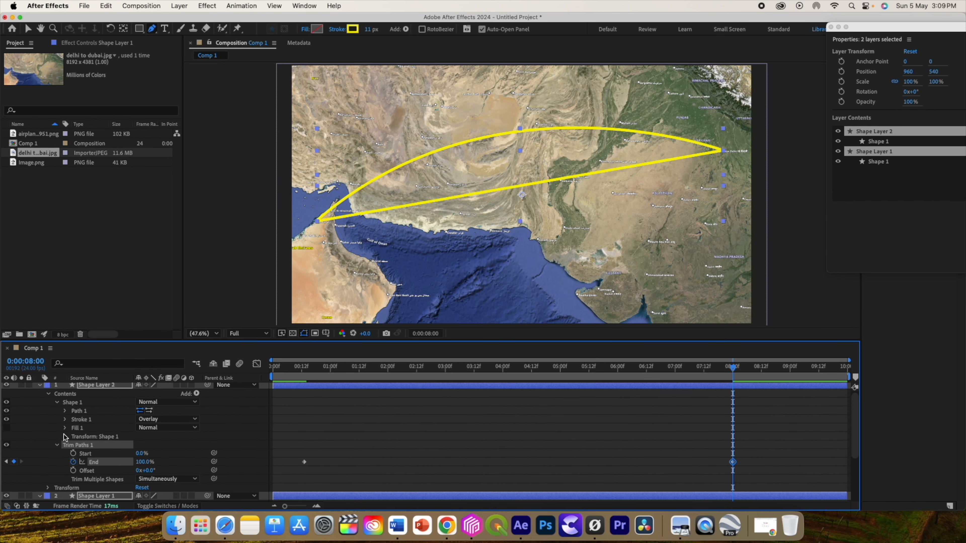
# Make Shape Layer 2's stroke dashed, with a Round Cap and a dash length of 21.
pyautogui.click(65, 411)
pyautogui.click(65, 428)
pyautogui.scroll(-2, 102, 440)
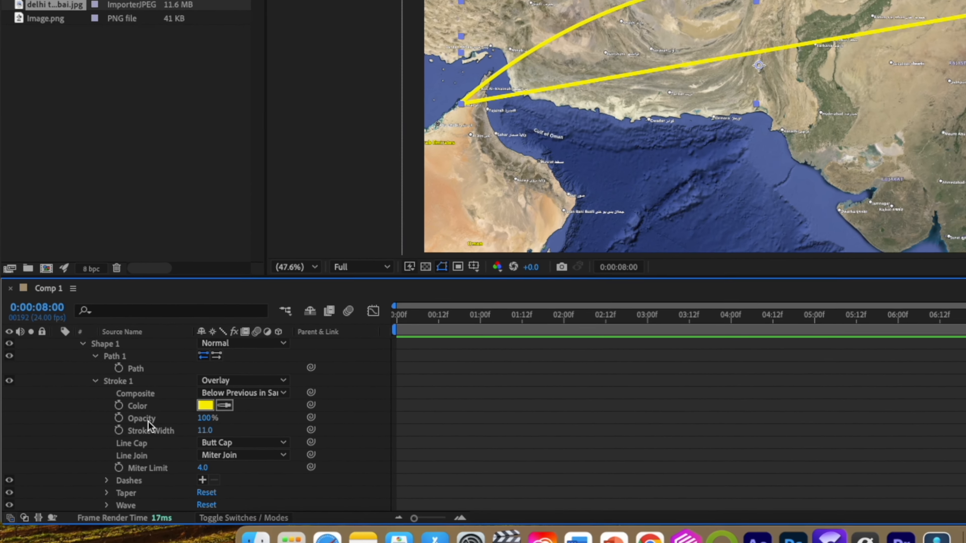
pyautogui.click(202, 480)
pyautogui.scroll(-1, 303, 478)
pyautogui.click(228, 443)
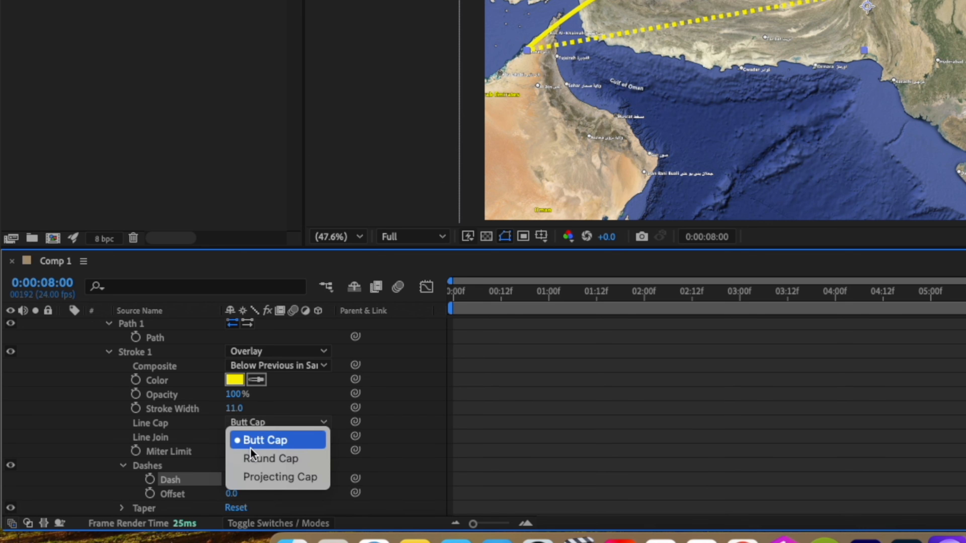
pyautogui.click(251, 458)
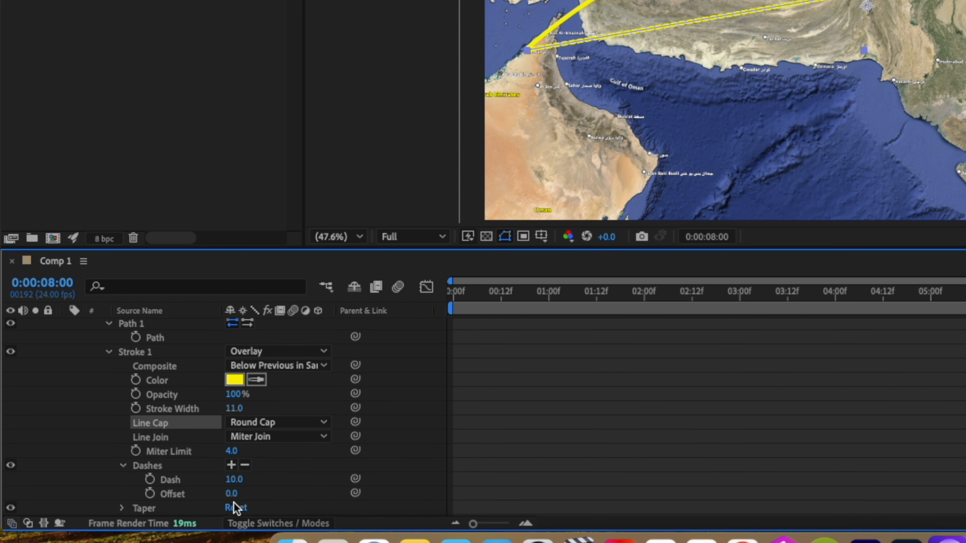
pyautogui.moveTo(234, 479); pyautogui.dragTo(301, 480)
# Make Shape Layer 1's stroke dashed, with a Round Cap and an increased dash length.
pyautogui.scroll(-4, 300, 480)
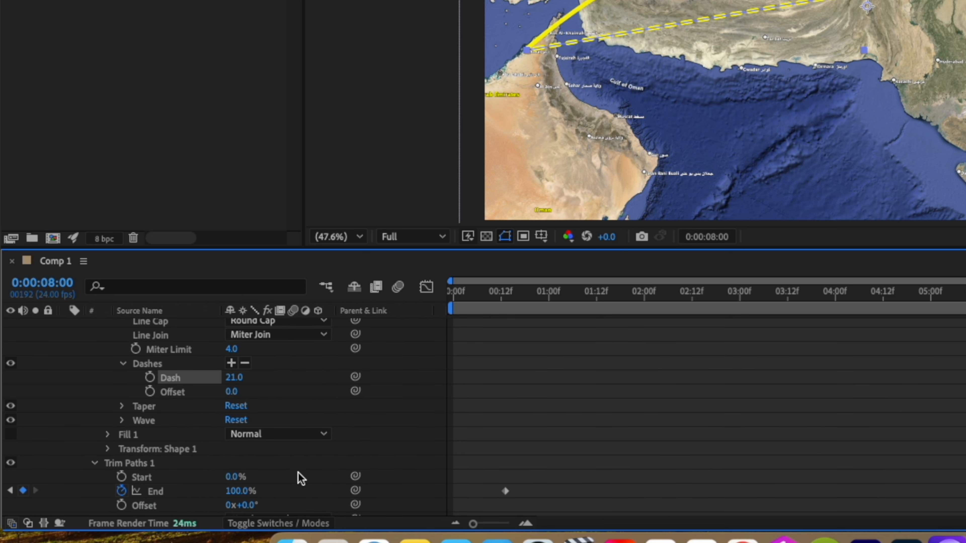
pyautogui.scroll(-3, 300, 478)
pyautogui.scroll(-8, 102, 438)
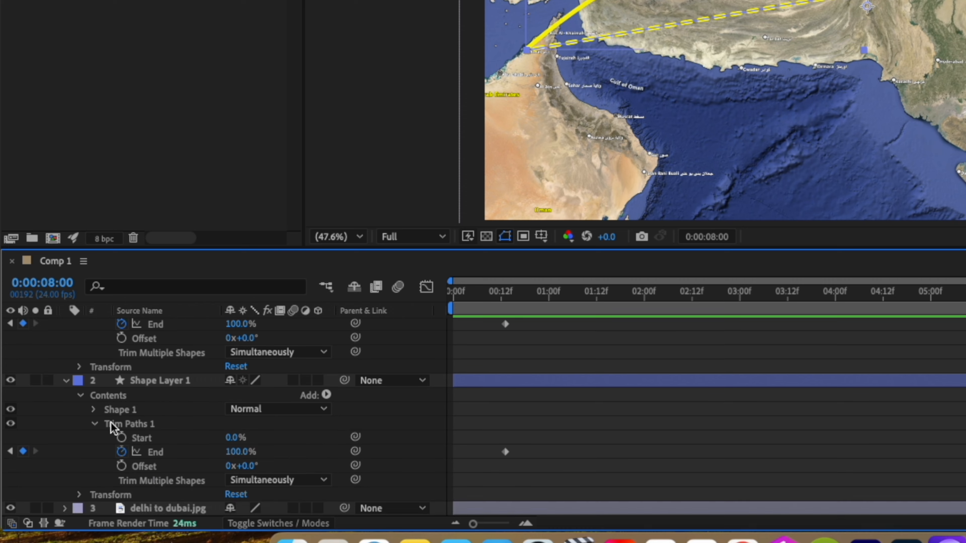
pyautogui.click(94, 410)
pyautogui.click(107, 438)
pyautogui.scroll(-5, 110, 442)
pyautogui.click(231, 481)
pyautogui.click(247, 437)
pyautogui.click(256, 472)
pyautogui.moveTo(234, 494); pyautogui.dragTo(259, 493)
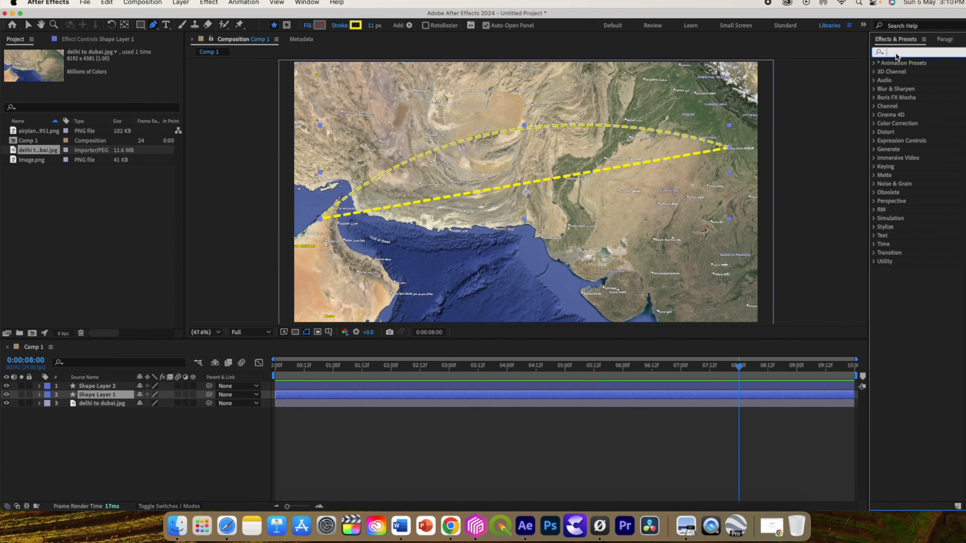
# Apply a Drop Shadow effect to Shape Layer 2 and enable Shadow Only.
pyautogui.write('drop')
pyautogui.moveTo(911, 204); pyautogui.dragTo(612, 399)
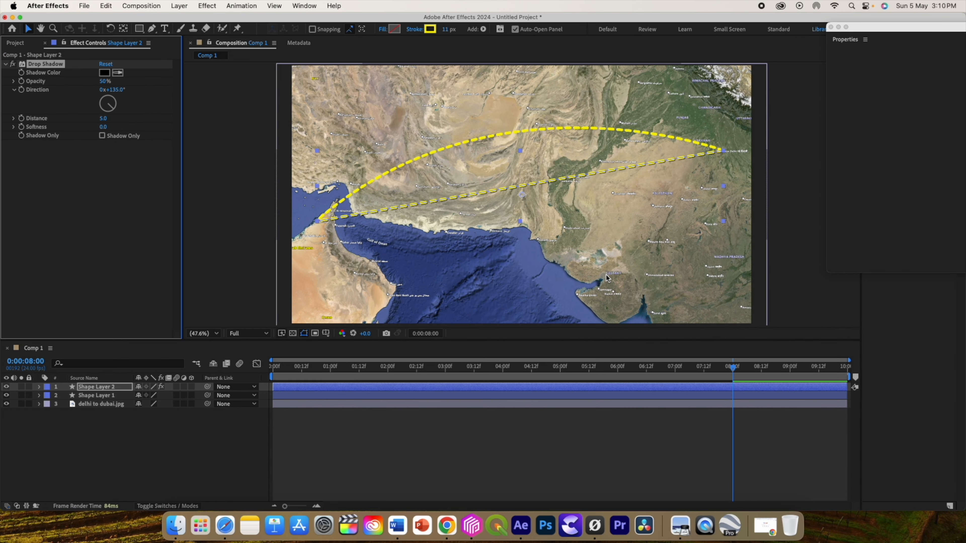
pyautogui.click(109, 144)
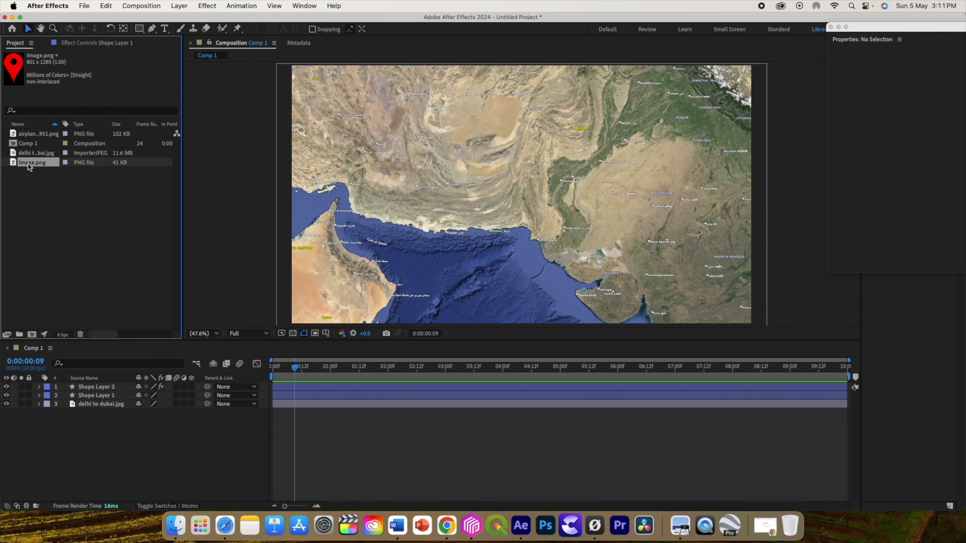
# Add Image.png to Comp 1 above the shape layers and scale it down to 36%.
pyautogui.moveTo(28, 165); pyautogui.dragTo(41, 307)
pyautogui.moveTo(62, 380); pyautogui.dragTo(62, 380)
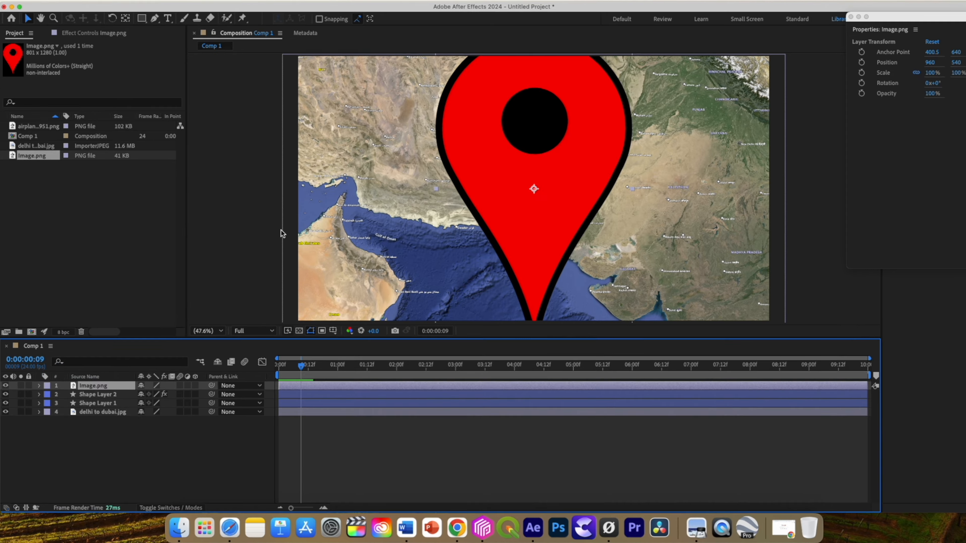
pyautogui.press('s')
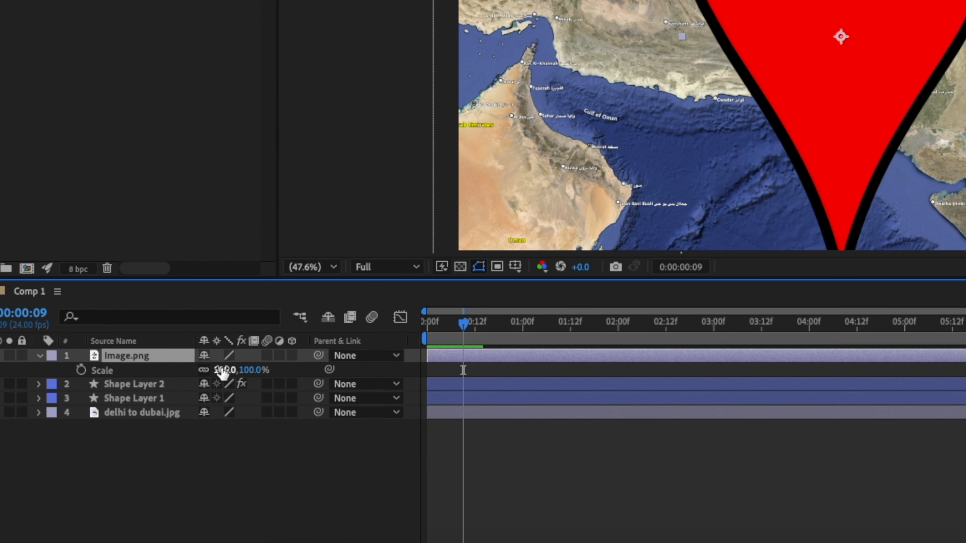
pyautogui.moveTo(221, 374); pyautogui.dragTo(196, 374)
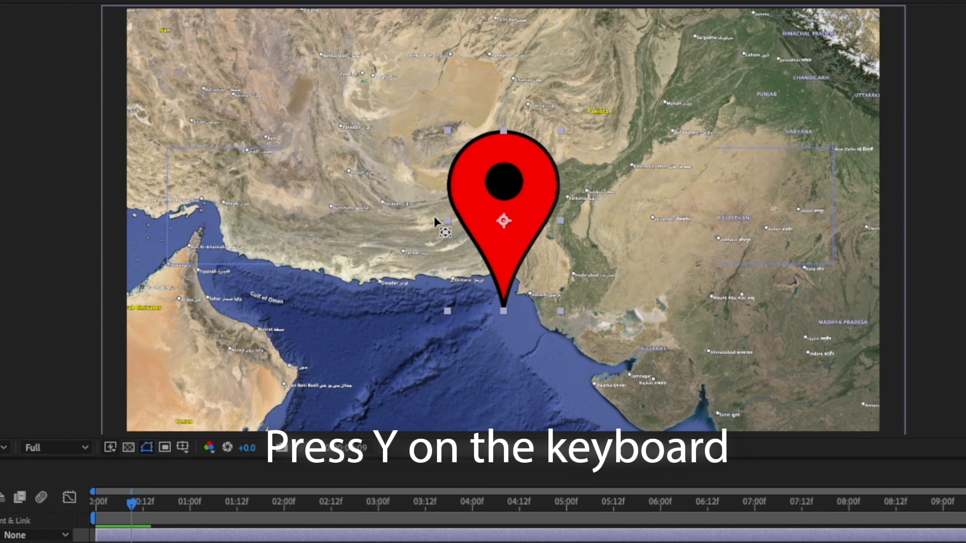
# Move the pin's anchor point to its tip and place it on New Delhi at 10% scale.
pyautogui.press('y')
pyautogui.moveTo(503, 223); pyautogui.dragTo(505, 311)
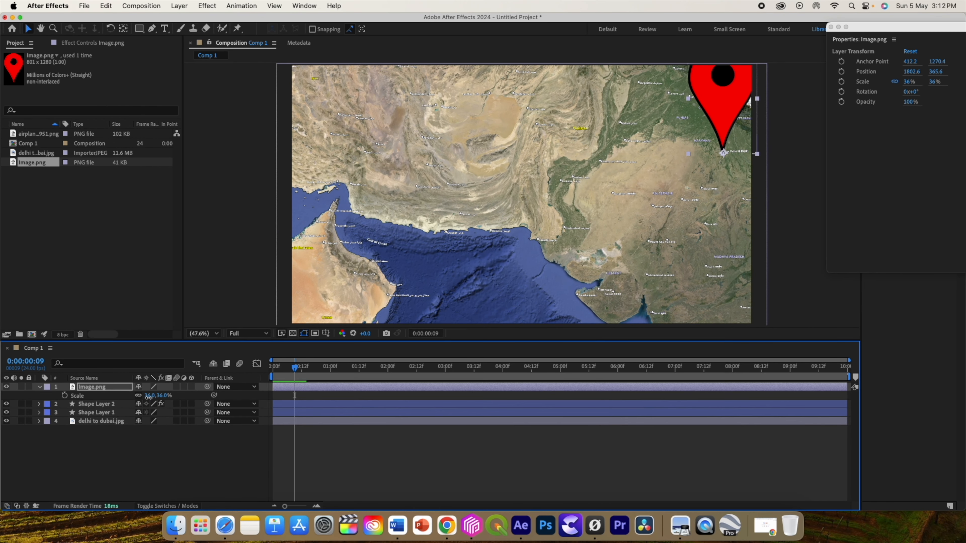
pyautogui.moveTo(102, 424); pyautogui.dragTo(94, 424)
pyautogui.moveTo(139, 397); pyautogui.dragTo(131, 397)
# Duplicate the New Delhi pin layer and move the copy onto Dubai.
pyautogui.click(726, 137)
pyautogui.press('super+d')
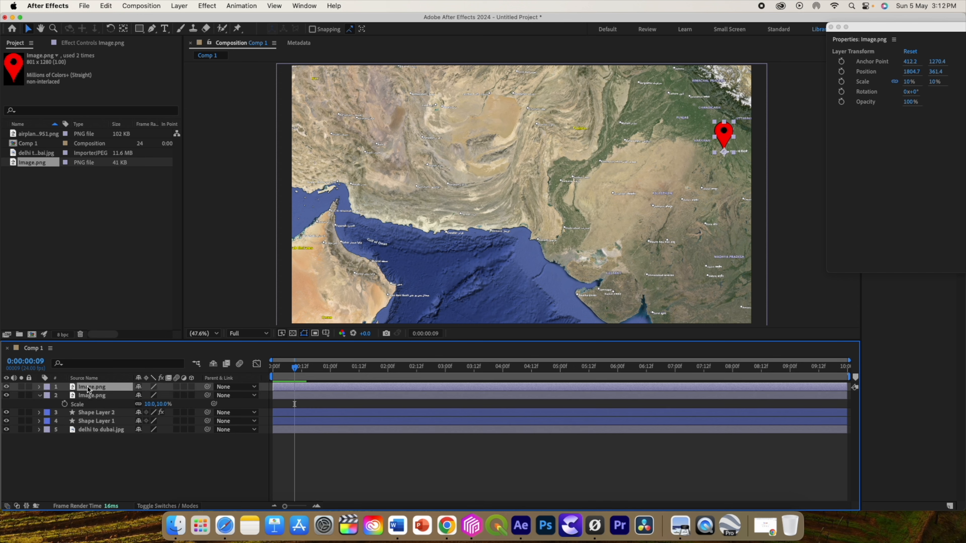
pyautogui.moveTo(726, 139); pyautogui.dragTo(318, 210)
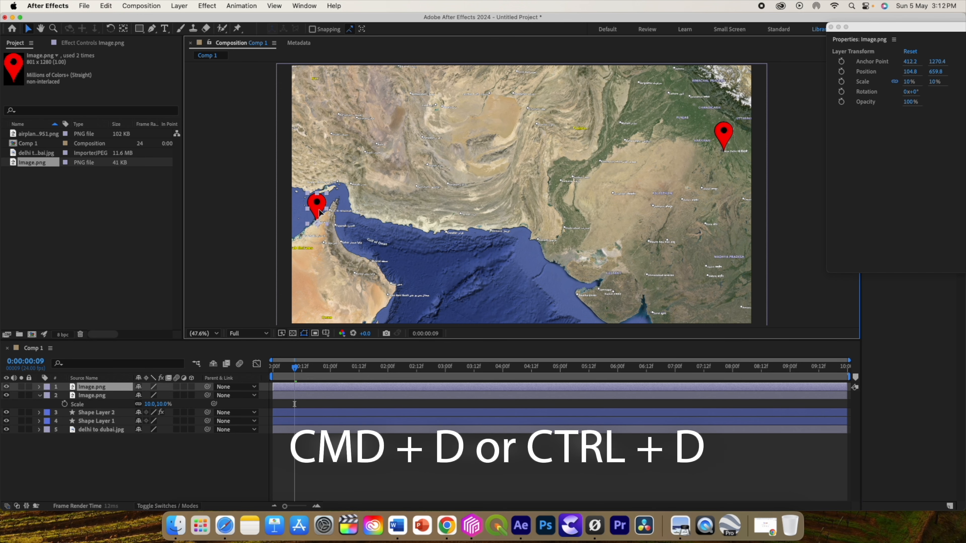
# Animate the Scale of both pin layers from 0% at 0:00:00:12 to 10% at 0:00:00:18.
pyautogui.click(101, 396)
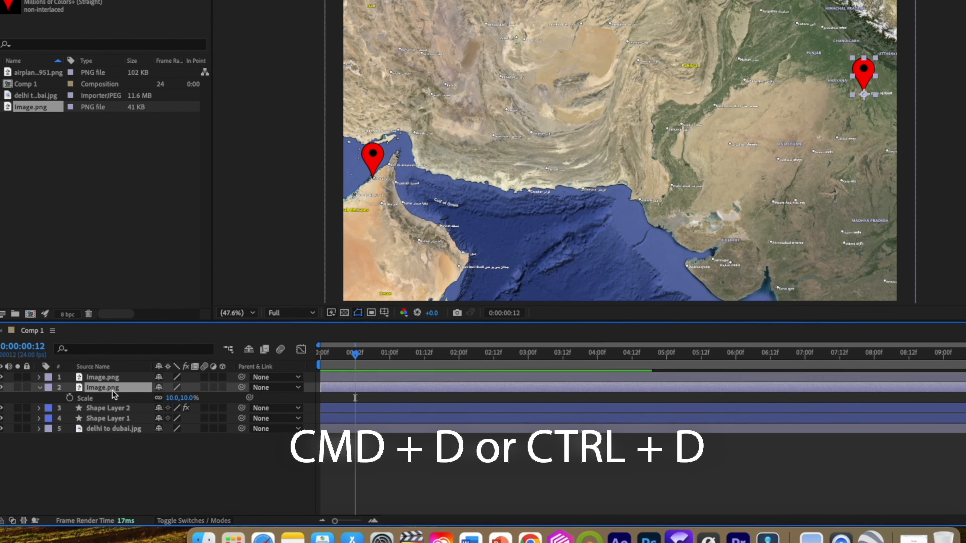
pyautogui.keyDown('shift'); pyautogui.click(84, 387); pyautogui.keyUp('shift')
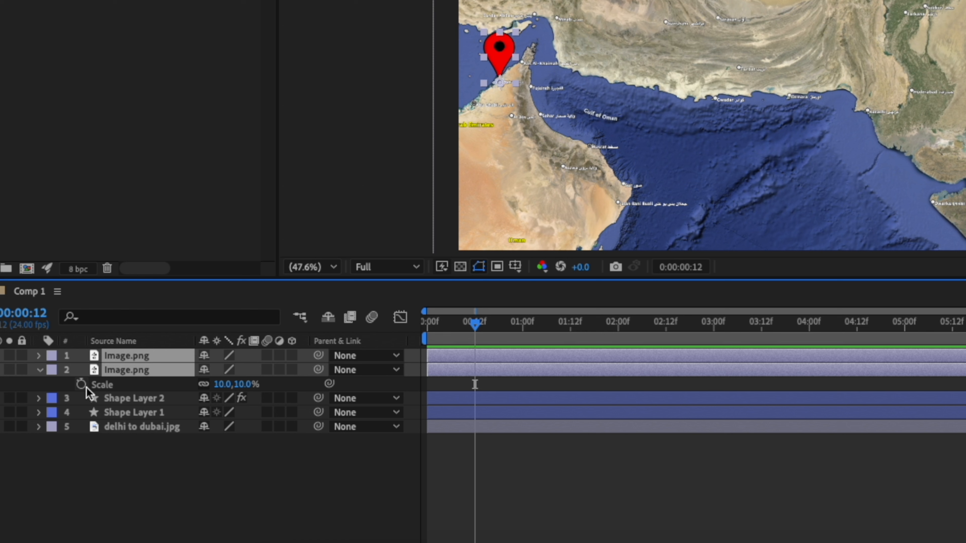
pyautogui.press('s')
pyautogui.click(81, 399)
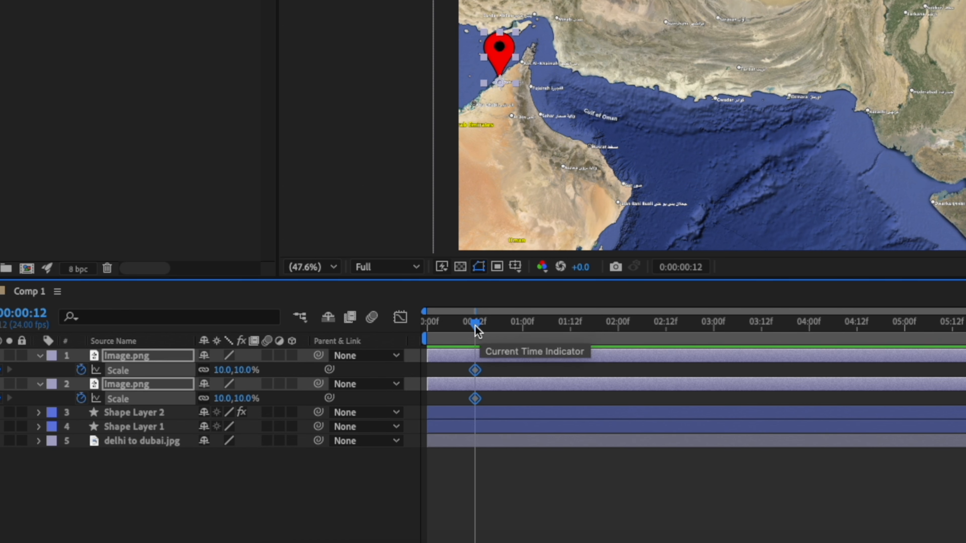
pyautogui.moveTo(477, 330); pyautogui.dragTo(503, 334)
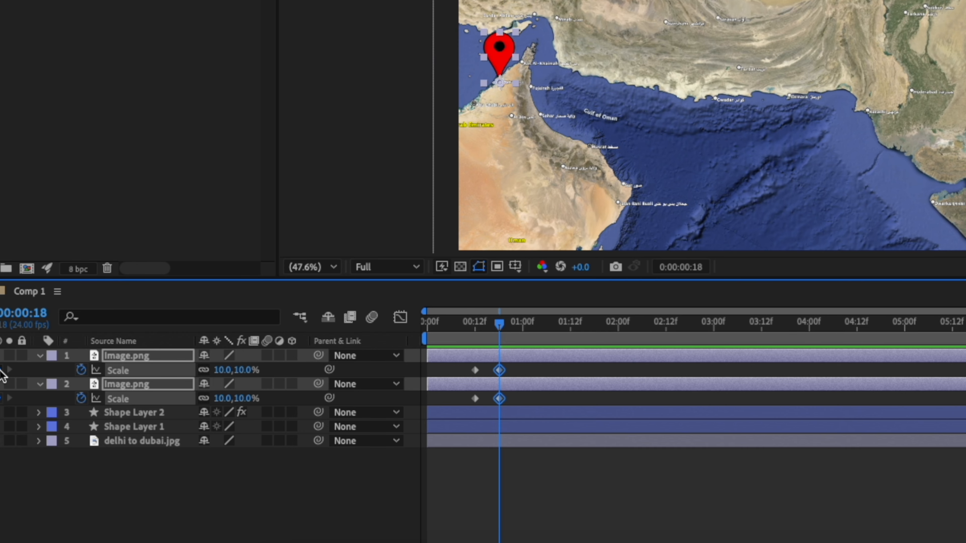
pyautogui.moveTo(500, 327); pyautogui.dragTo(475, 327)
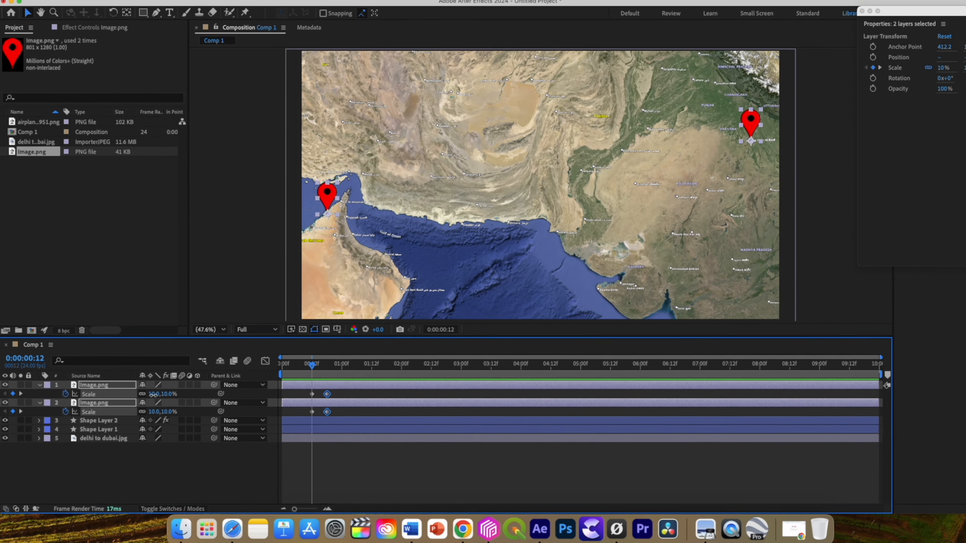
pyautogui.click(153, 395)
pyautogui.write('0')
pyautogui.press('Return')
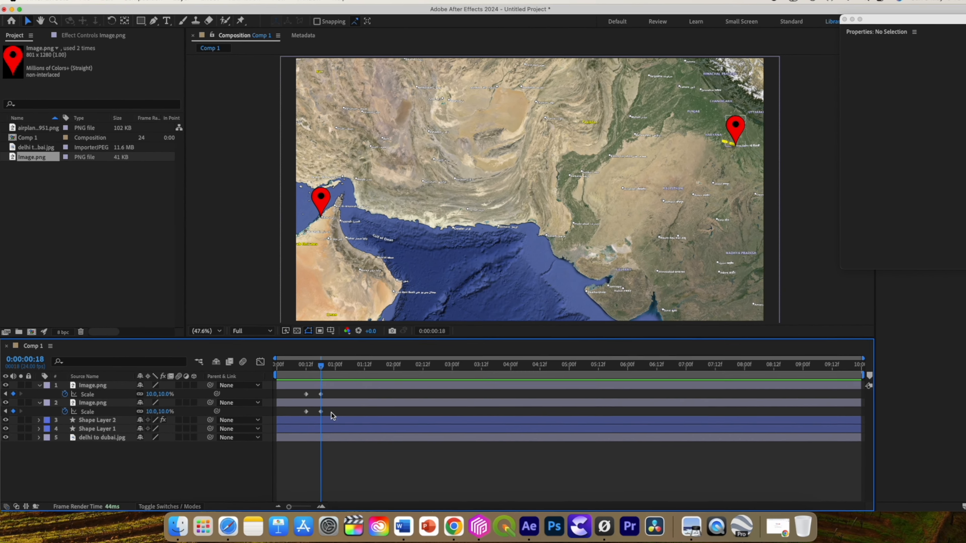
# Apply Easy Ease In to both pins' final Scale keyframes and reshape the speed curve to peak near the start.
pyautogui.moveTo(336, 416); pyautogui.dragTo(323, 393)
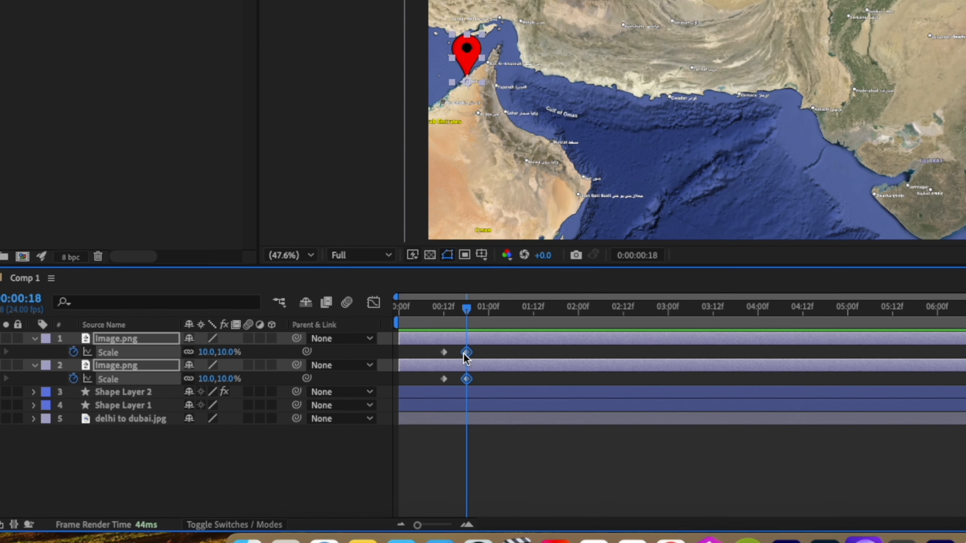
pyautogui.rightClick(466, 352)
pyautogui.moveTo(580, 514)
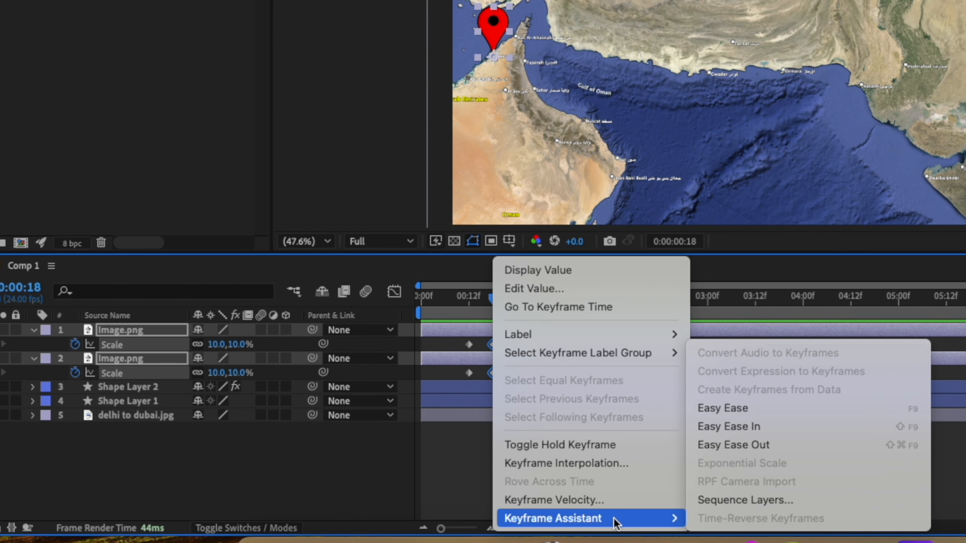
pyautogui.click(699, 427)
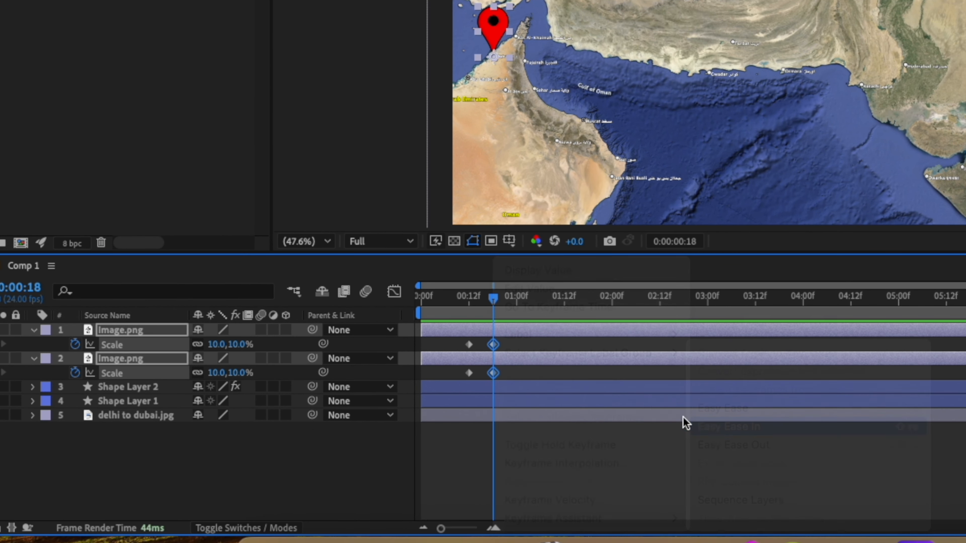
pyautogui.click(394, 292)
pyautogui.moveTo(699, 478); pyautogui.dragTo(663, 479)
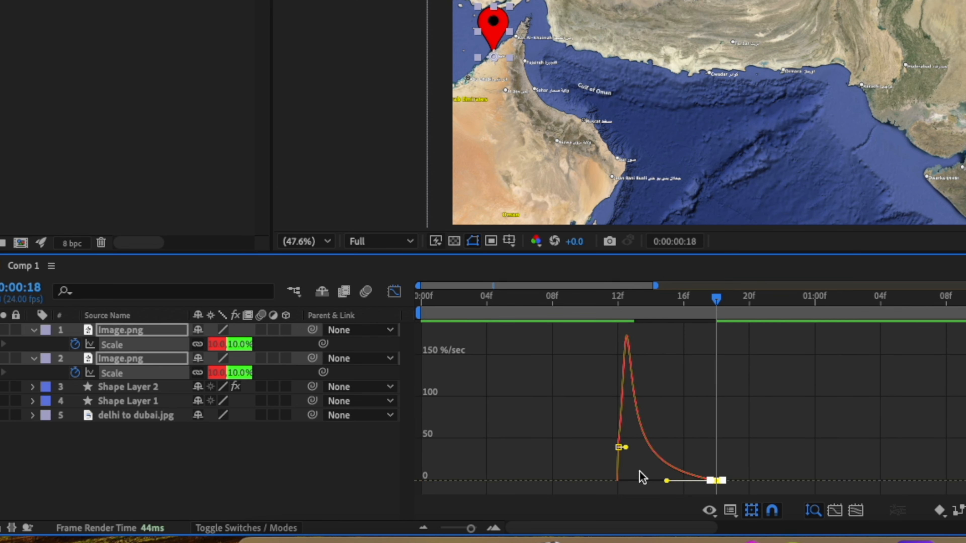
pyautogui.click(395, 292)
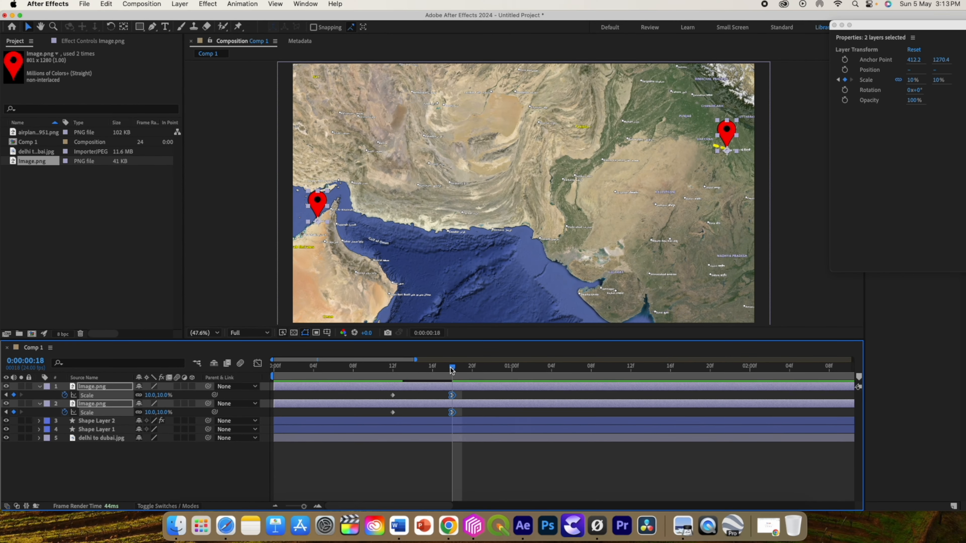
# Apply Easy Ease to all Trim Paths End keyframes of Shape Layer 1 and Shape Layer 2.
pyautogui.moveTo(716, 301); pyautogui.dragTo(535, 305)
pyautogui.moveTo(302, 508); pyautogui.dragTo(288, 507)
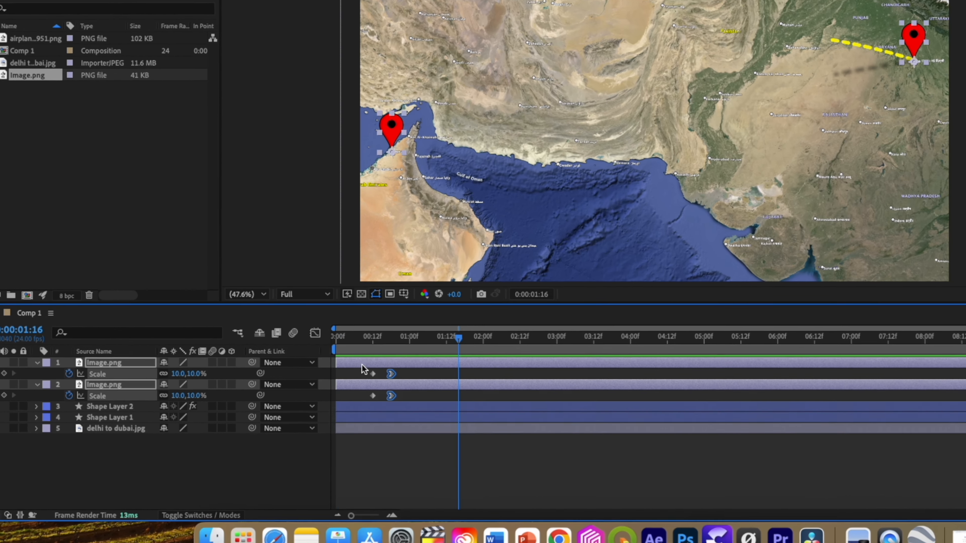
pyautogui.click(119, 408)
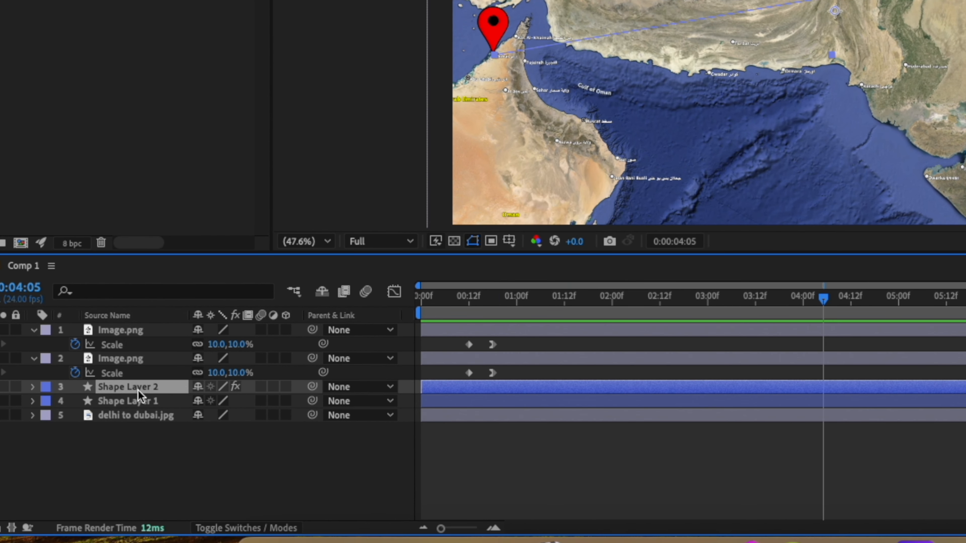
pyautogui.keyDown('shift'); pyautogui.click(130, 401); pyautogui.keyUp('shift')
pyautogui.press('u')
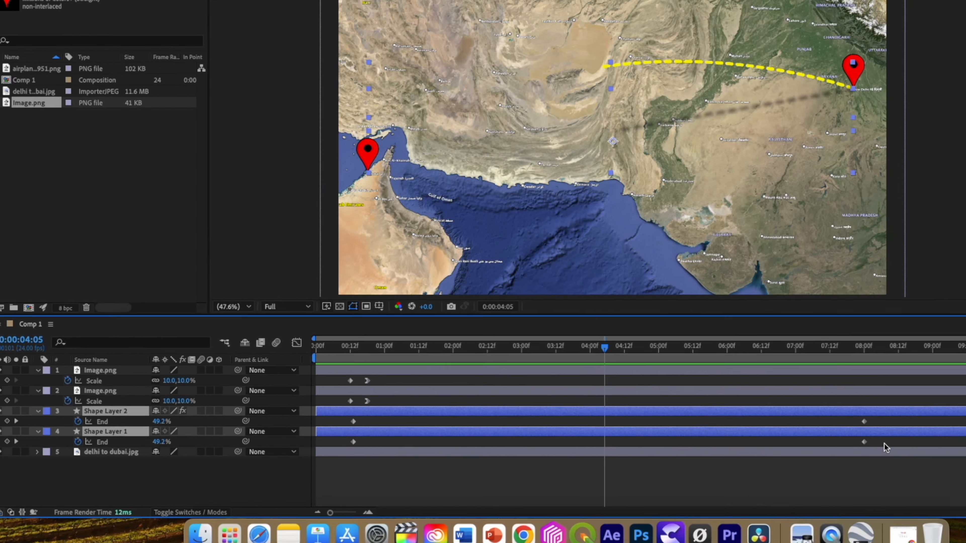
pyautogui.moveTo(886, 447); pyautogui.dragTo(338, 408)
pyautogui.press('F9')
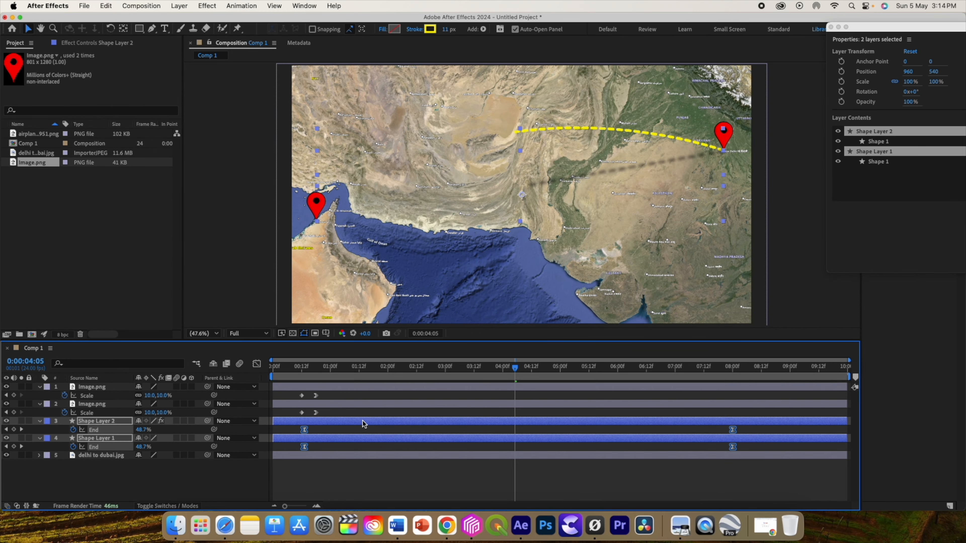
# Reshape the Trim Paths End speed curve of both shape layers into a steeper central peak and play back the line animation.
pyautogui.click(257, 365)
pyautogui.moveTo(301, 494); pyautogui.dragTo(668, 468)
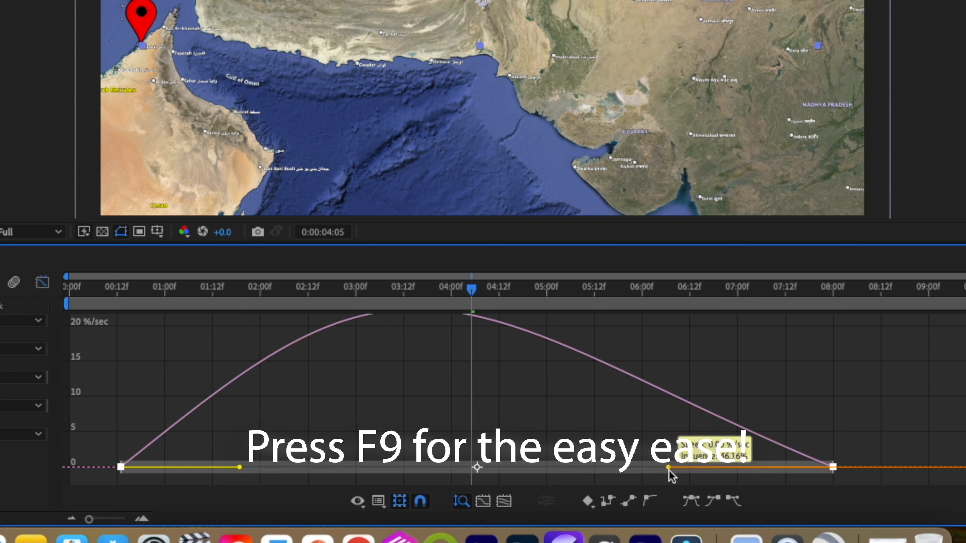
pyautogui.moveTo(240, 467); pyautogui.dragTo(305, 469)
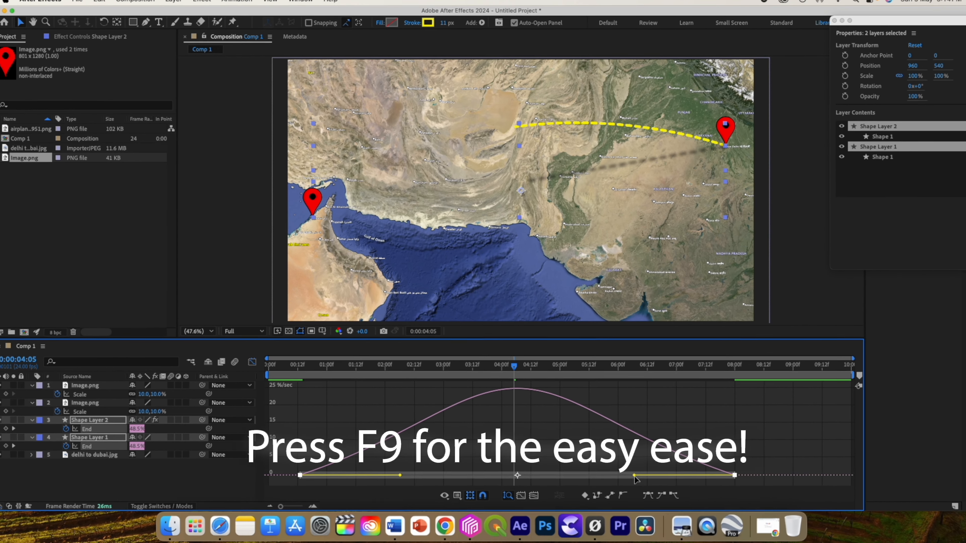
pyautogui.moveTo(662, 469); pyautogui.dragTo(640, 469)
pyautogui.moveTo(403, 474); pyautogui.dragTo(417, 475)
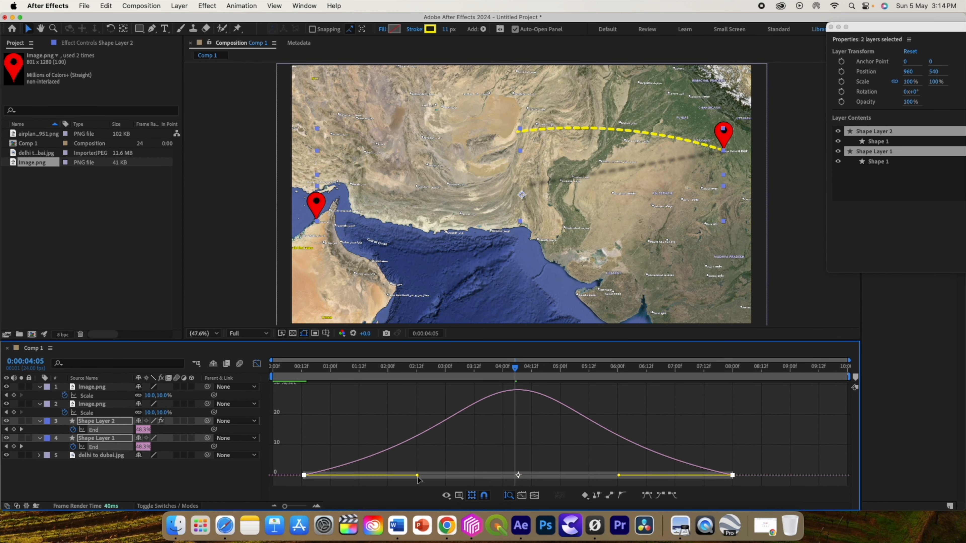
pyautogui.press('space')
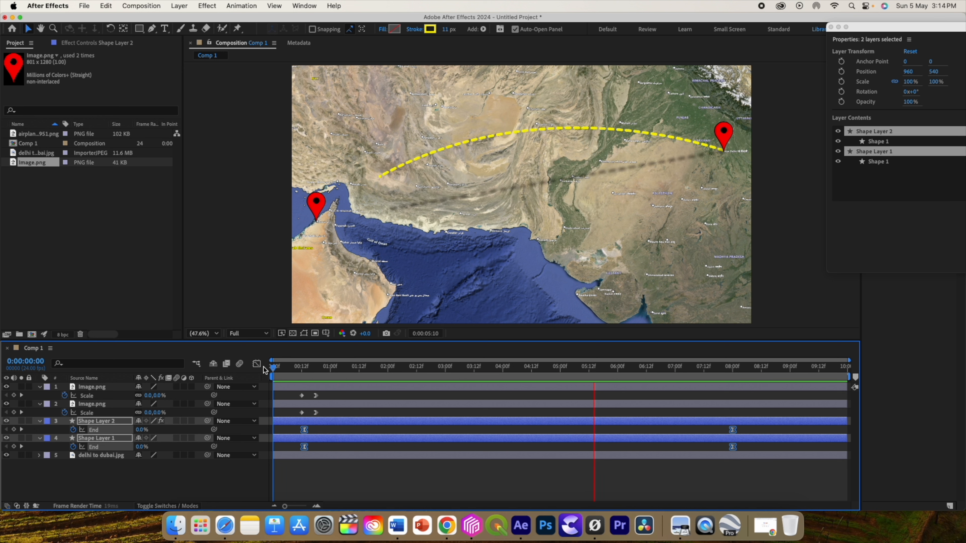
pyautogui.press('space')
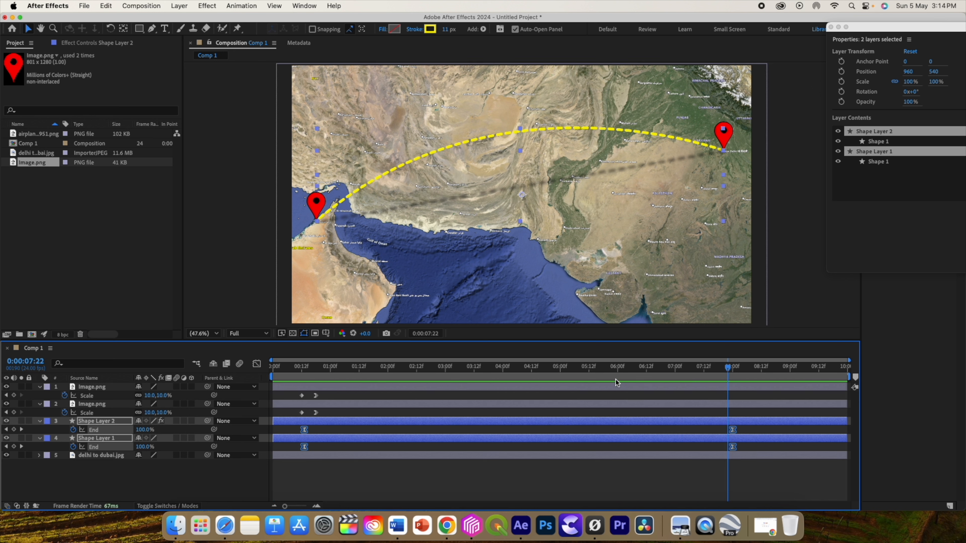
pyautogui.moveTo(689, 371); pyautogui.dragTo(618, 383)
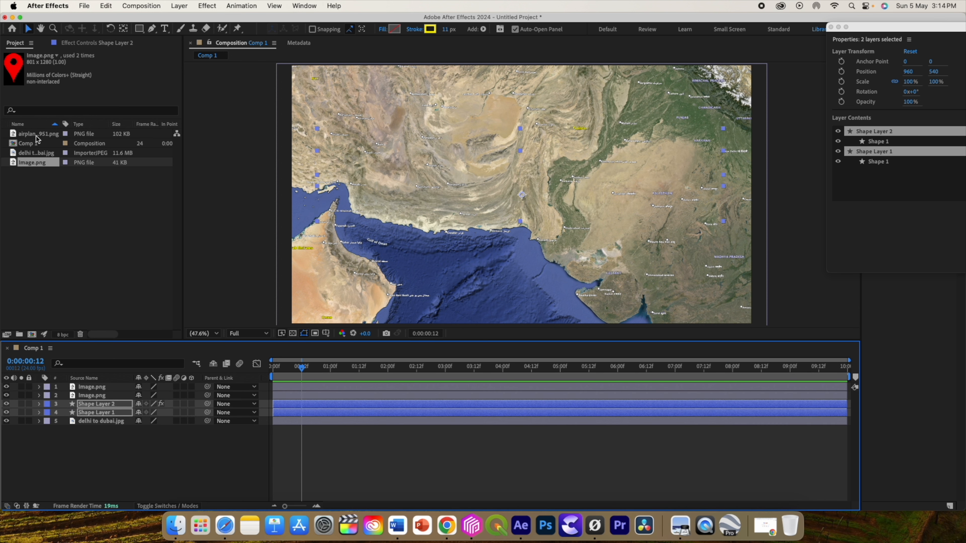
# Add the airplane PNG to Comp 1 as the topmost layer and flip it horizontally.
pyautogui.click(30, 134)
pyautogui.moveTo(29, 137); pyautogui.dragTo(39, 194)
pyautogui.moveTo(80, 384); pyautogui.dragTo(86, 387)
pyautogui.rightClick(93, 387)
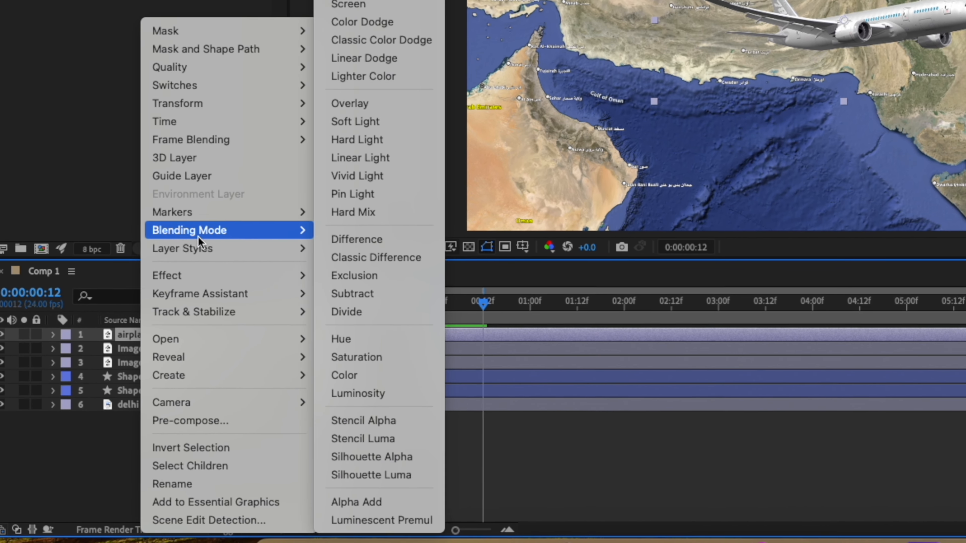
pyautogui.moveTo(205, 172)
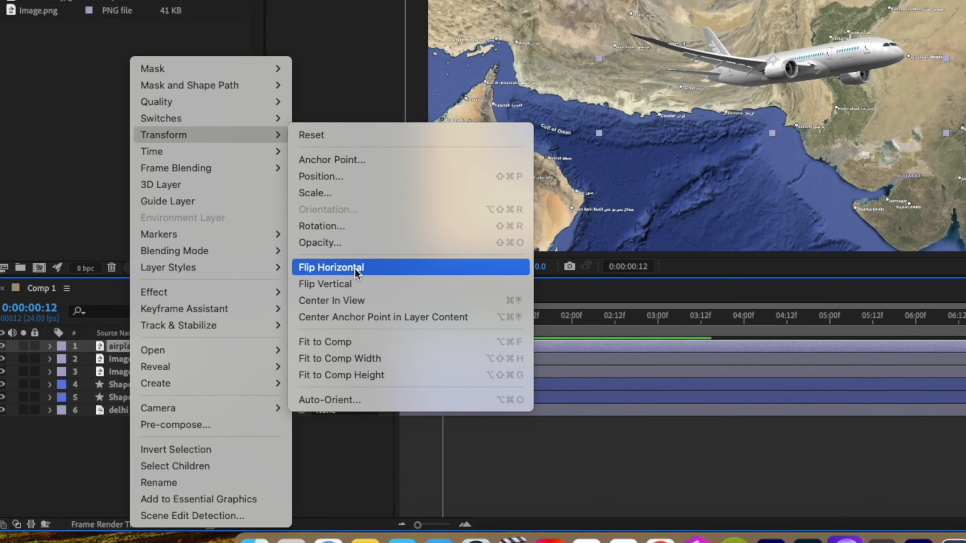
pyautogui.click(366, 244)
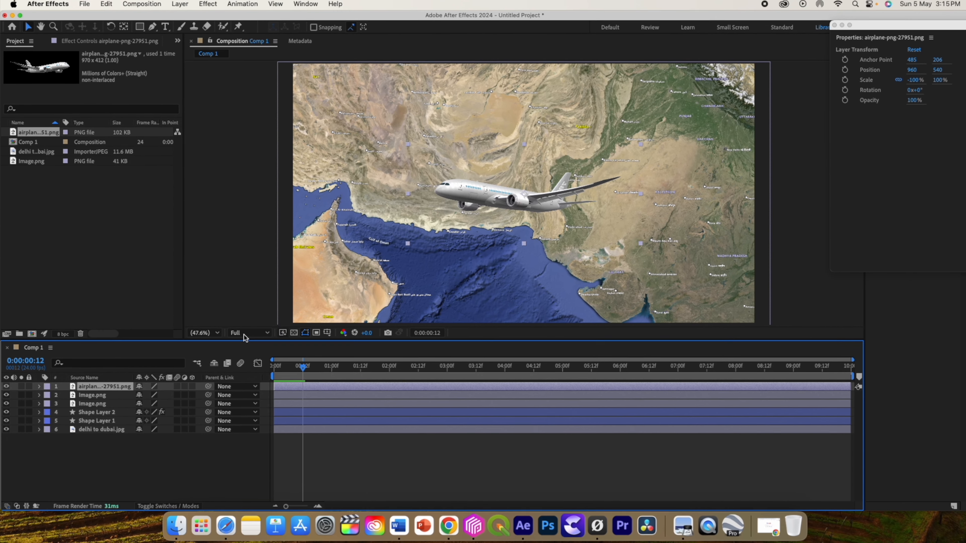
# Scale the airplane layer to -30%, 30% and position it at New Delhi, the start of the flight path.
pyautogui.press('s')
pyautogui.moveTo(148, 399); pyautogui.dragTo(184, 401)
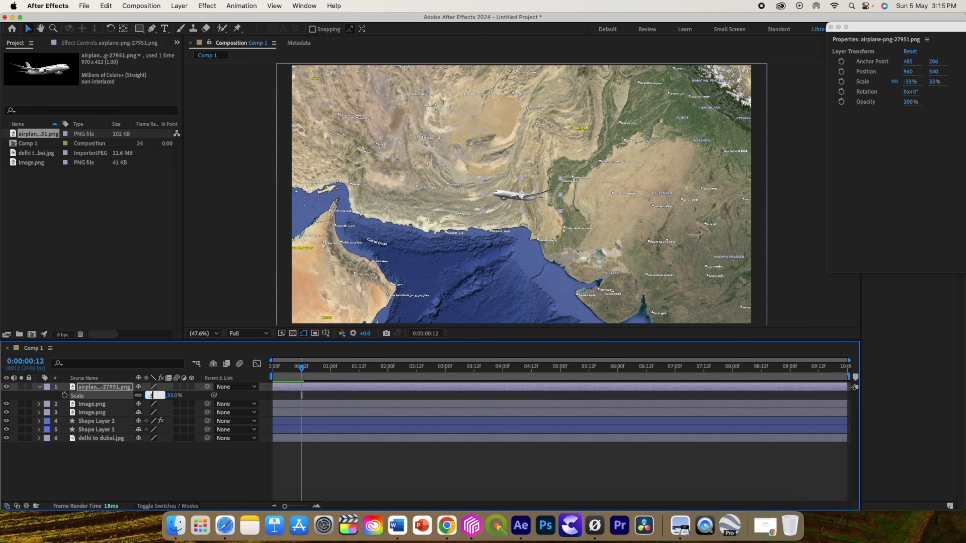
pyautogui.moveTo(522, 197); pyautogui.dragTo(527, 197)
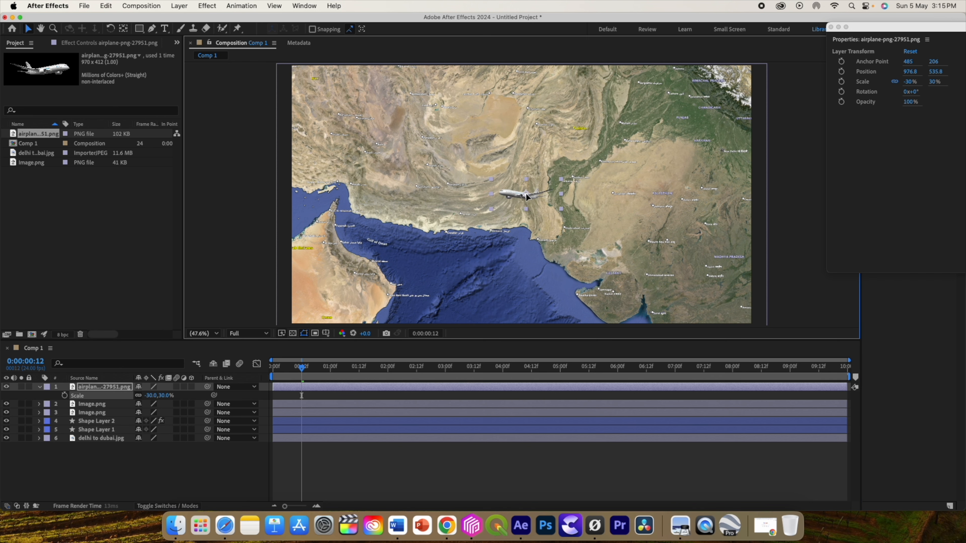
pyautogui.moveTo(630, 157); pyautogui.dragTo(725, 152)
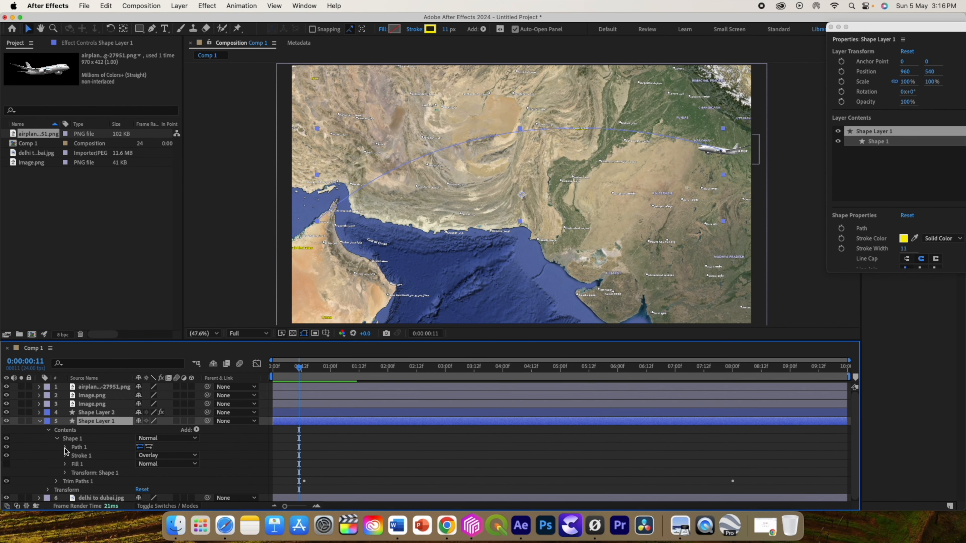
# Copy Shape Layer 1's Path into the airplane layer's Position at 0:00:00:13 and scrub through the resulting motion.
pyautogui.click(64, 447)
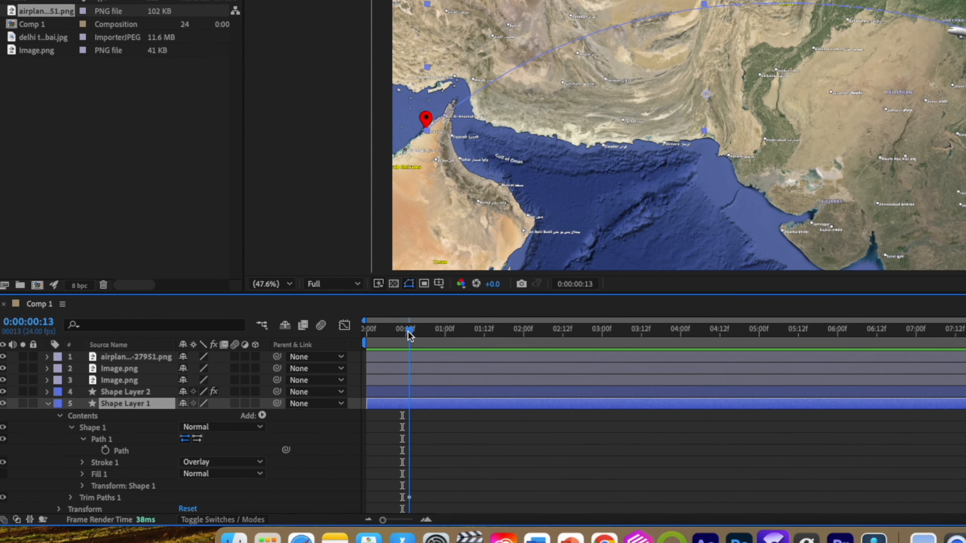
pyautogui.click(139, 447)
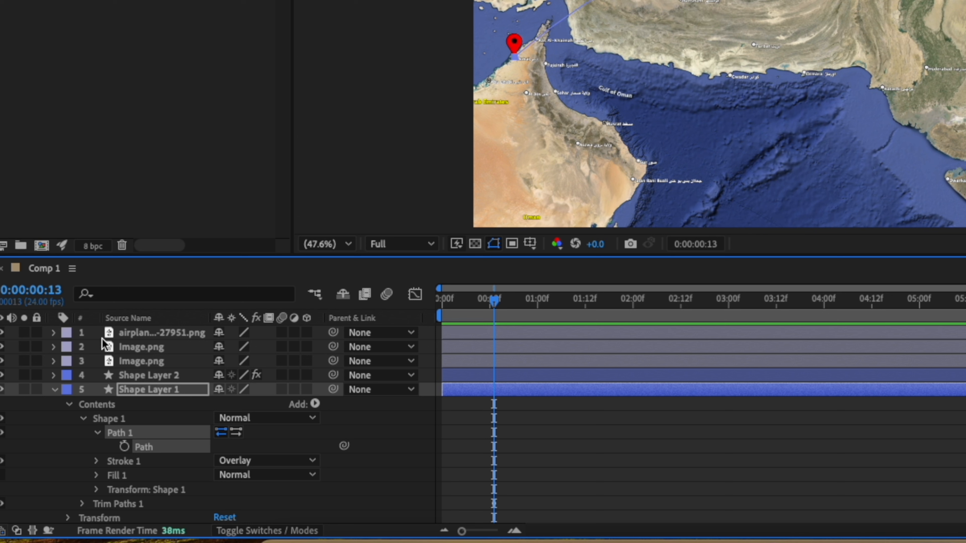
pyautogui.click(128, 335)
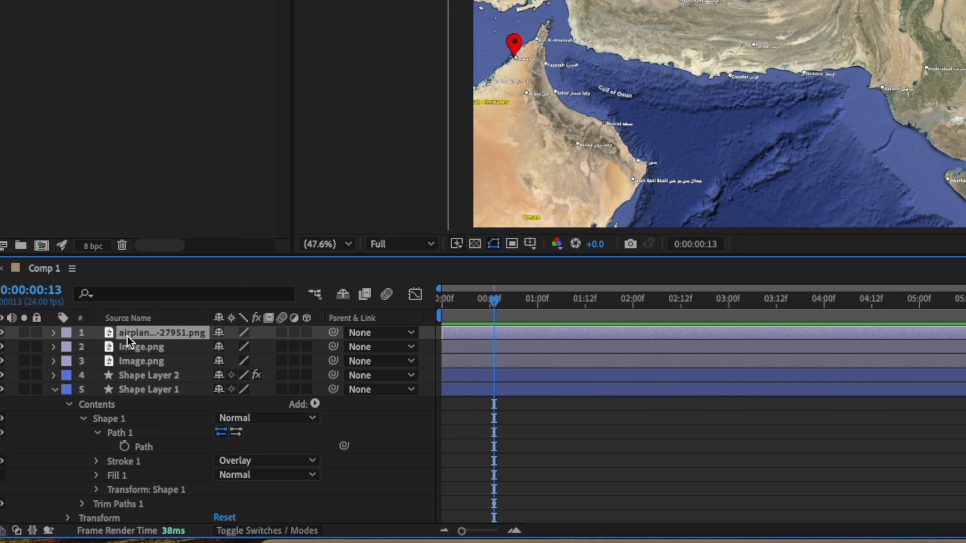
pyautogui.press('p')
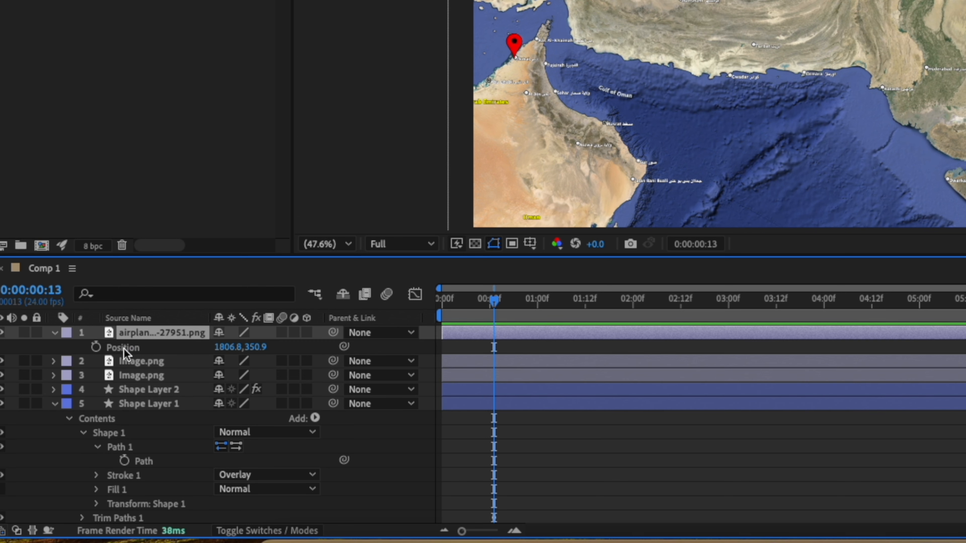
pyautogui.click(126, 349)
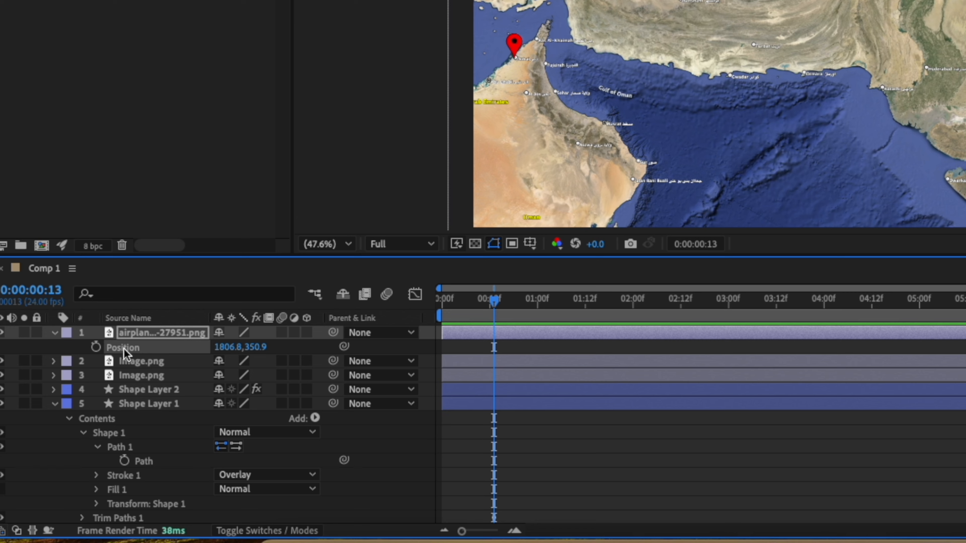
pyautogui.press('super+v')
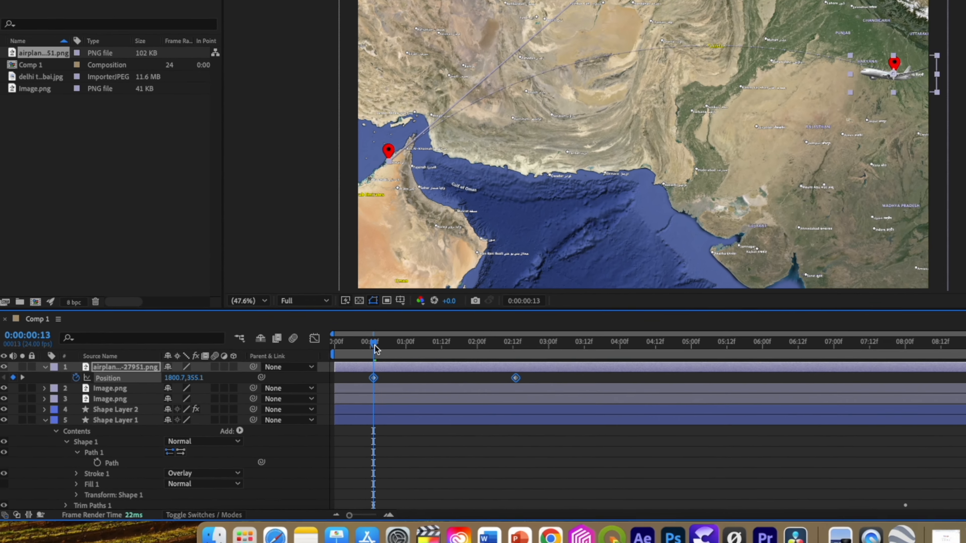
pyautogui.moveTo(495, 305); pyautogui.dragTo(527, 306)
pyautogui.moveTo(332, 372); pyautogui.dragTo(418, 377)
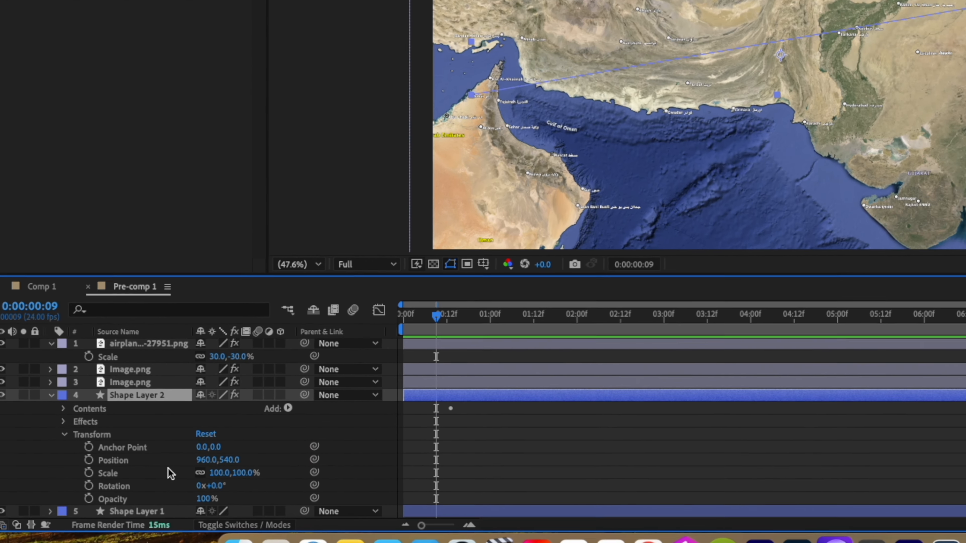
# In Pre-comp 1, copy Shape Layer 2's Path into the airplane layer's Position and scrub through the flight along the straight route.
pyautogui.scroll(-1, 170, 474)
pyautogui.click(64, 396)
pyautogui.click(76, 409)
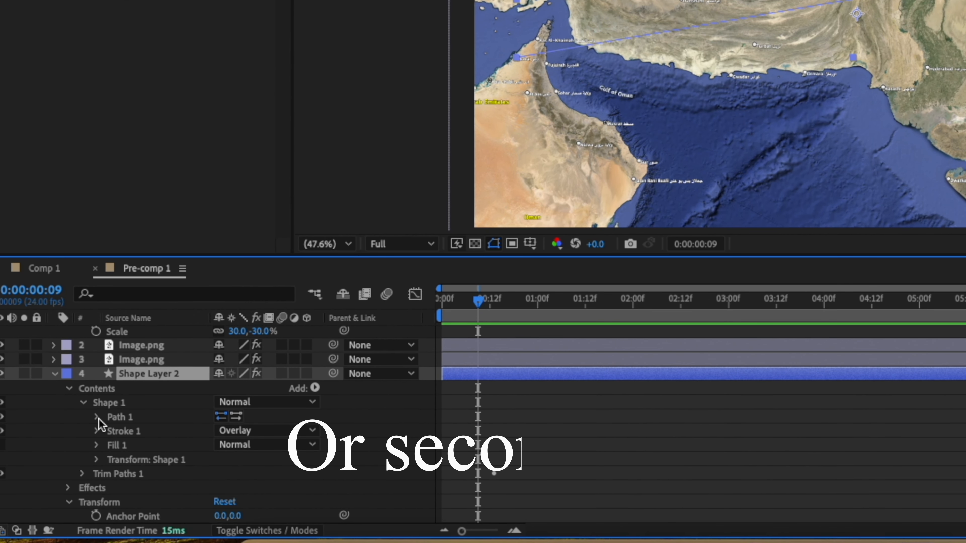
pyautogui.click(89, 421)
pyautogui.scroll(1, 165, 394)
pyautogui.click(137, 332)
pyautogui.press('p')
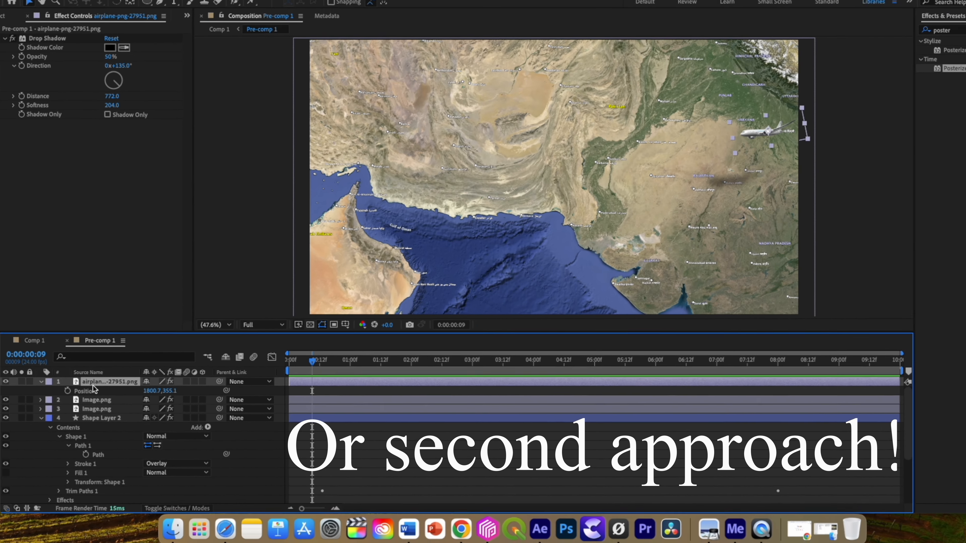
pyautogui.click(128, 346)
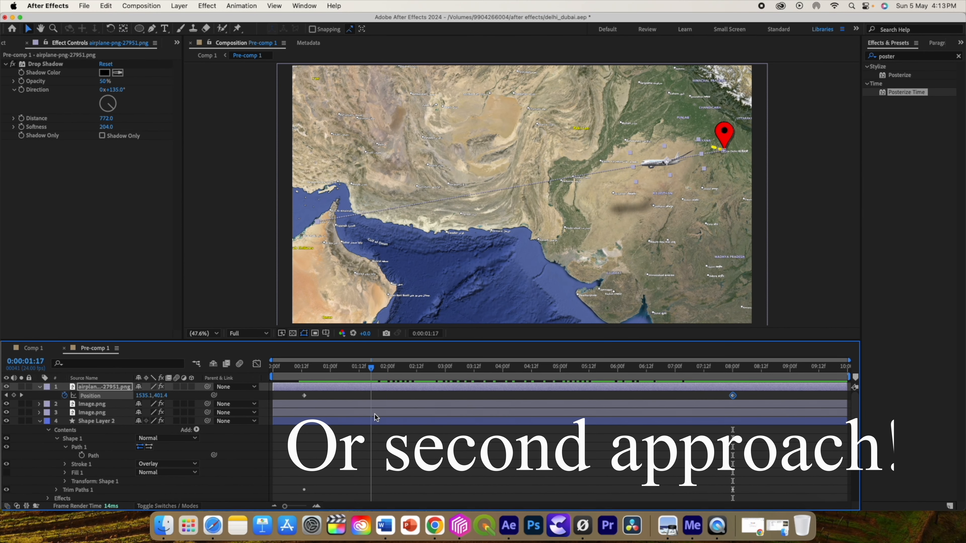
pyautogui.moveTo(321, 411)
pyautogui.mouseDown()
pyautogui.moveTo(531, 410)
pyautogui.moveTo(322, 411)
pyautogui.mouseUp()
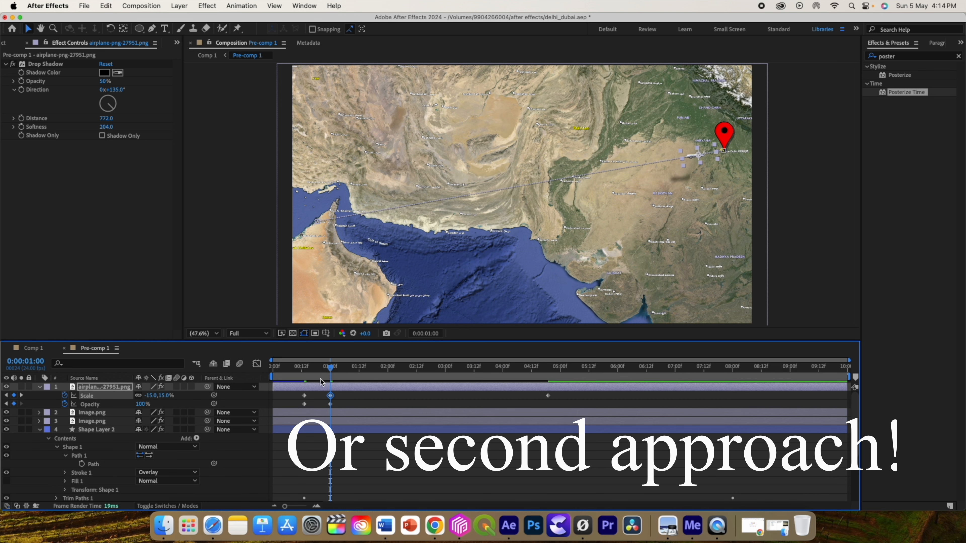
pyautogui.moveTo(331, 373); pyautogui.dragTo(681, 380)
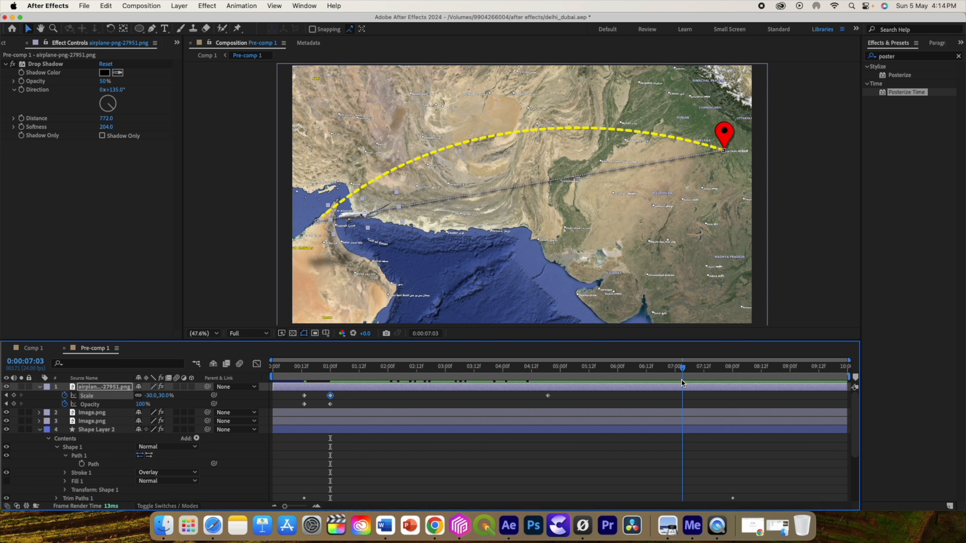
# In Comp 1, move the airplane's last Position keyframe to 0:00:08:00, aligned with Shape Layer 1's final End keyframe.
pyautogui.click(100, 430)
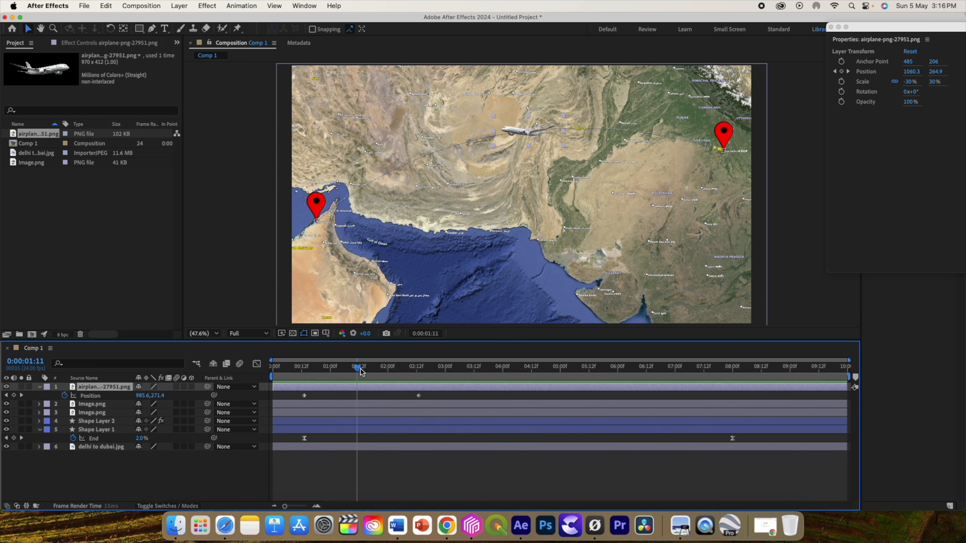
pyautogui.moveTo(361, 380); pyautogui.dragTo(722, 397)
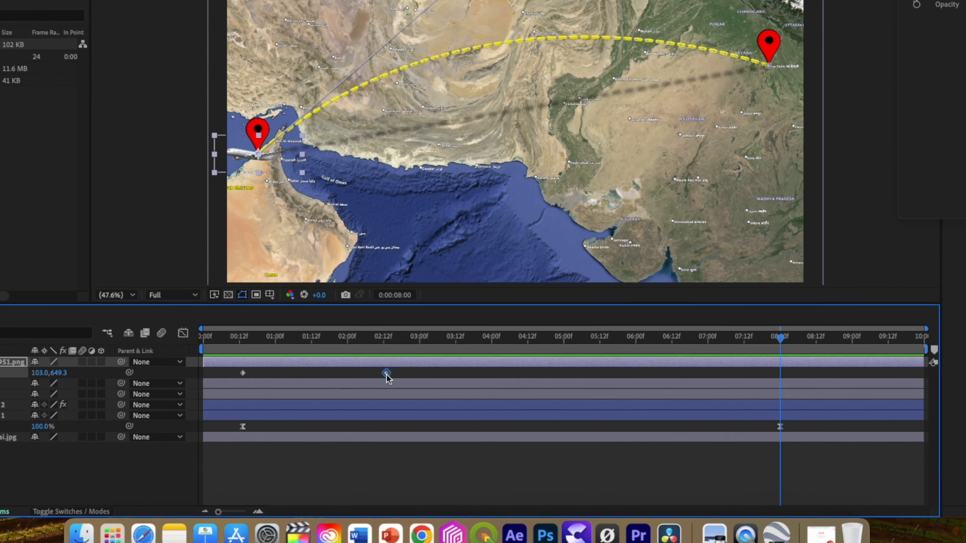
pyautogui.moveTo(419, 395); pyautogui.dragTo(732, 395)
pyautogui.moveTo(855, 291); pyautogui.dragTo(212, 349)
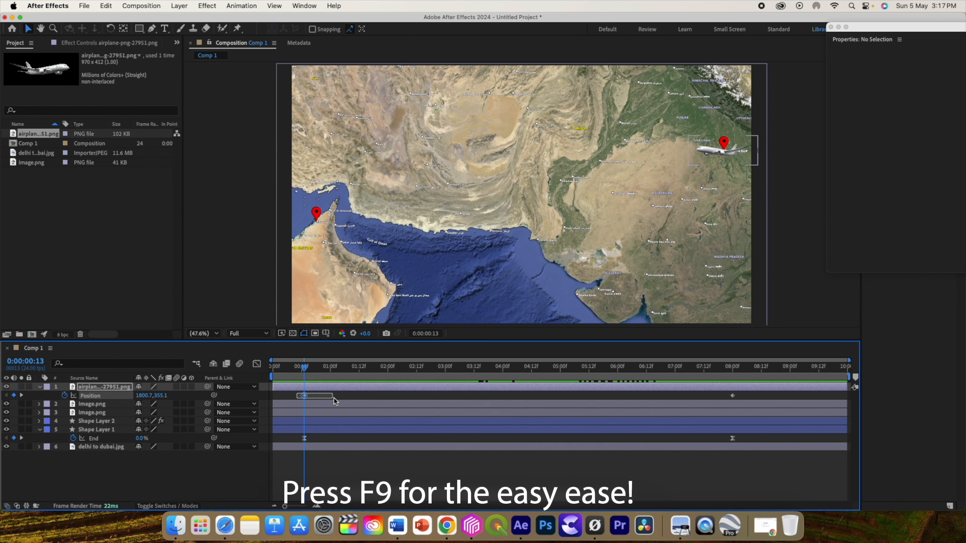
# Apply Easy Ease to both of the airplane's Position keyframes and display their speed graph.
pyautogui.moveTo(334, 402); pyautogui.dragTo(738, 409)
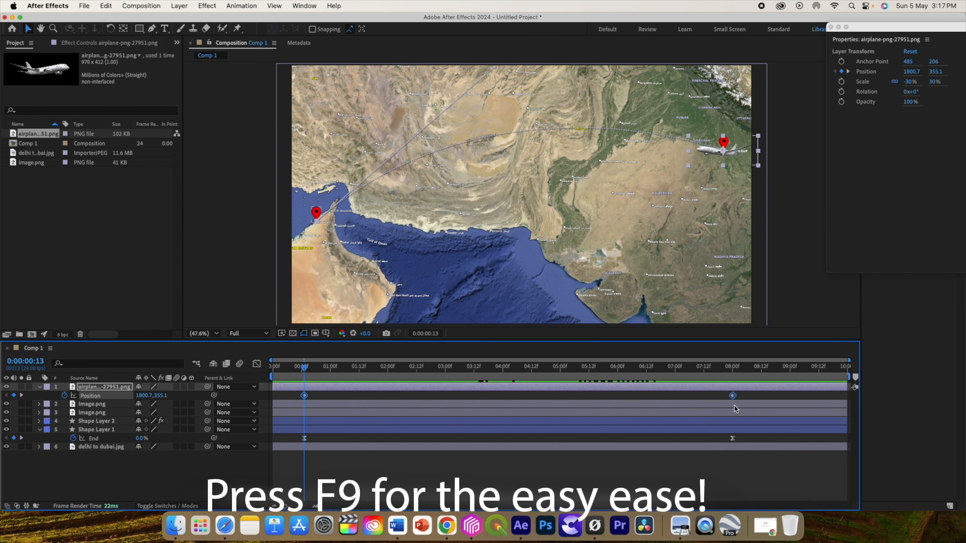
pyautogui.press('F9')
pyautogui.hotkey('shift', 'F3')
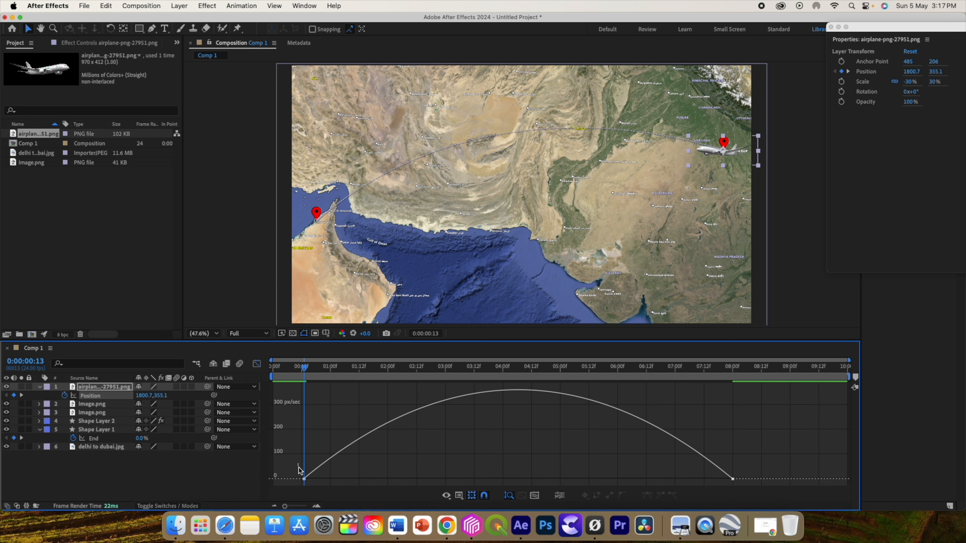
# Reshape the airplane's Position speed curve into a steeper central peak and play back the flight.
pyautogui.moveTo(717, 484); pyautogui.dragTo(751, 485)
pyautogui.moveTo(661, 475); pyautogui.dragTo(632, 476)
pyautogui.moveTo(375, 476); pyautogui.dragTo(418, 475)
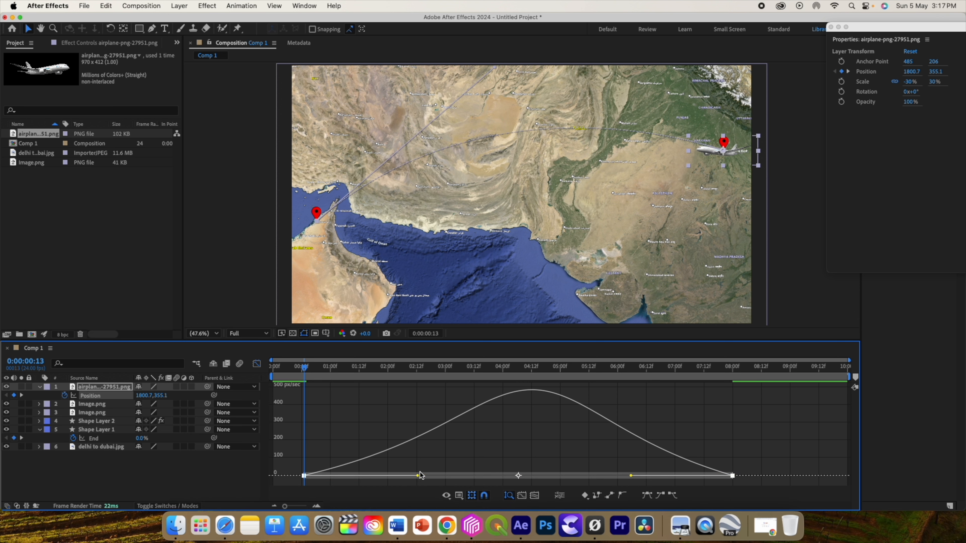
pyautogui.moveTo(631, 476); pyautogui.dragTo(617, 475)
pyautogui.moveTo(418, 476); pyautogui.dragTo(426, 475)
pyautogui.moveTo(617, 475); pyautogui.dragTo(609, 475)
pyautogui.press('space')
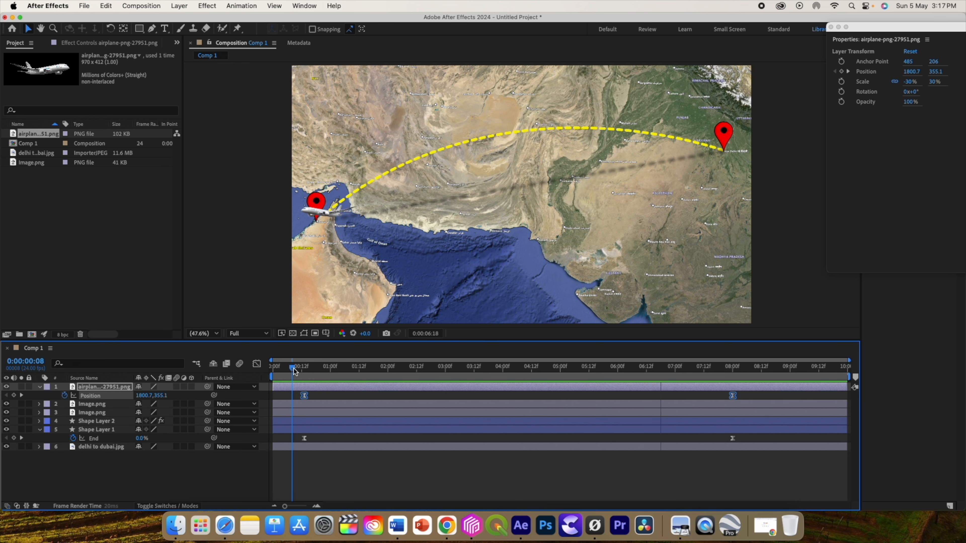
pyautogui.press('space')
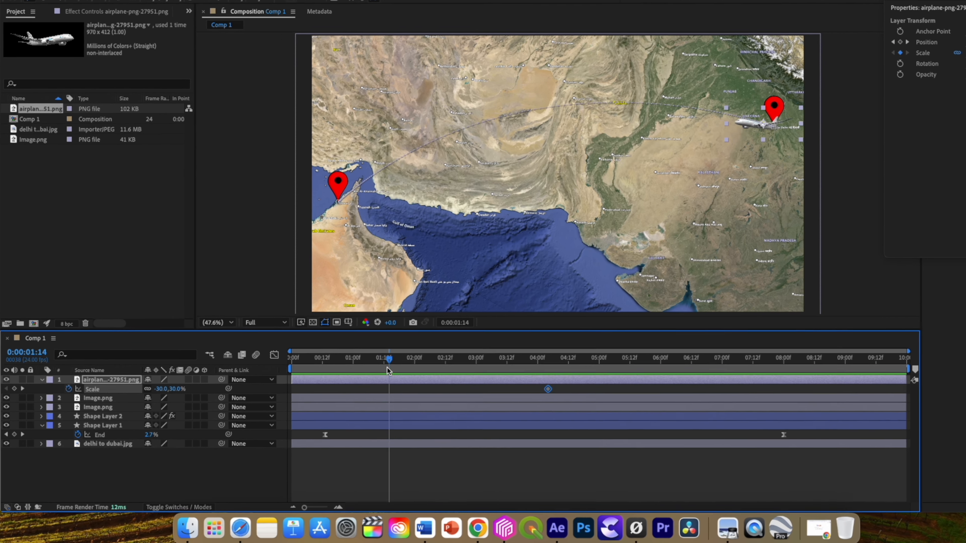
# Keyframe the airplane layer's Scale at 0% at 0:00:00:13, where the flight path begins.
pyautogui.moveTo(363, 376); pyautogui.dragTo(304, 375)
pyautogui.click(19, 334)
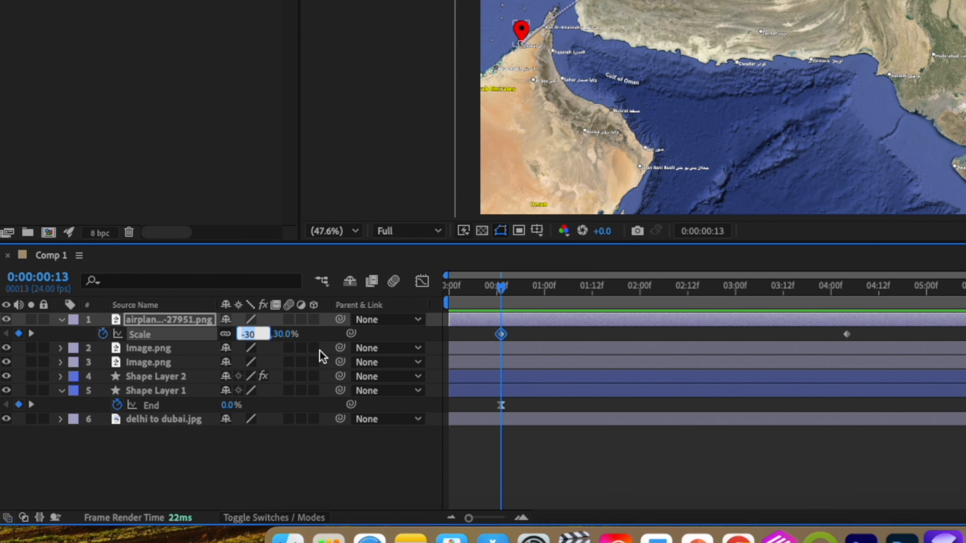
pyautogui.write('0')
pyautogui.press('Return')
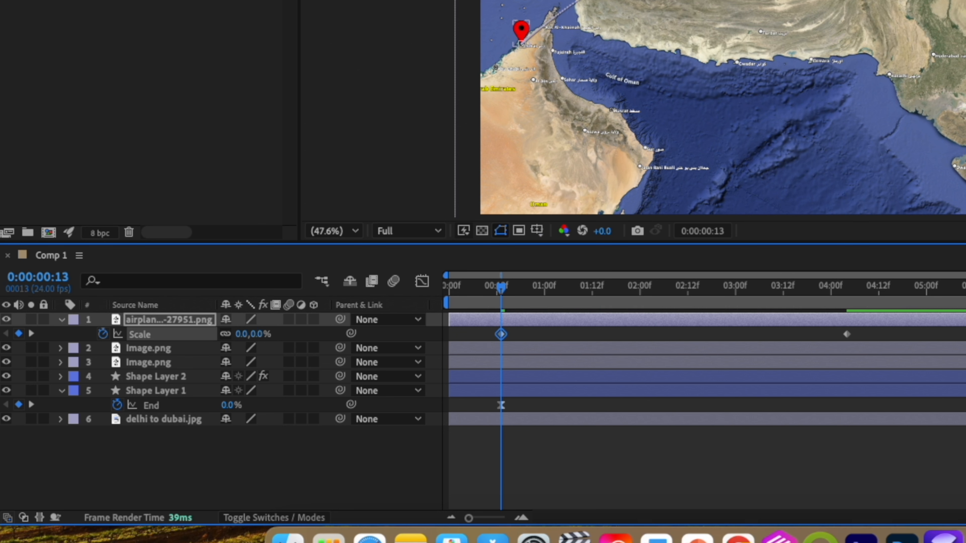
# At 0:00:00:20, try 10% for the airplane's Scale and settle on -15%.
pyautogui.click(242, 334)
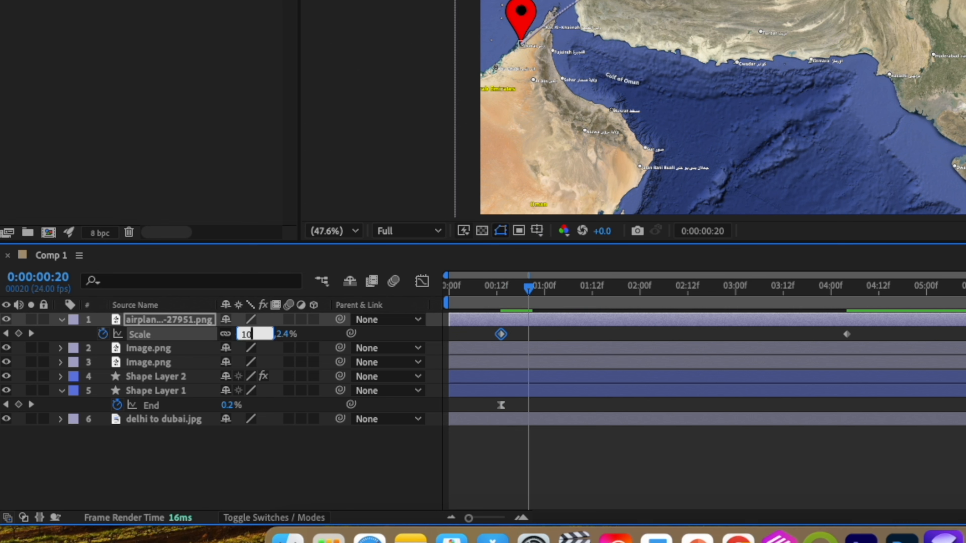
pyautogui.write('10')
pyautogui.press('Return')
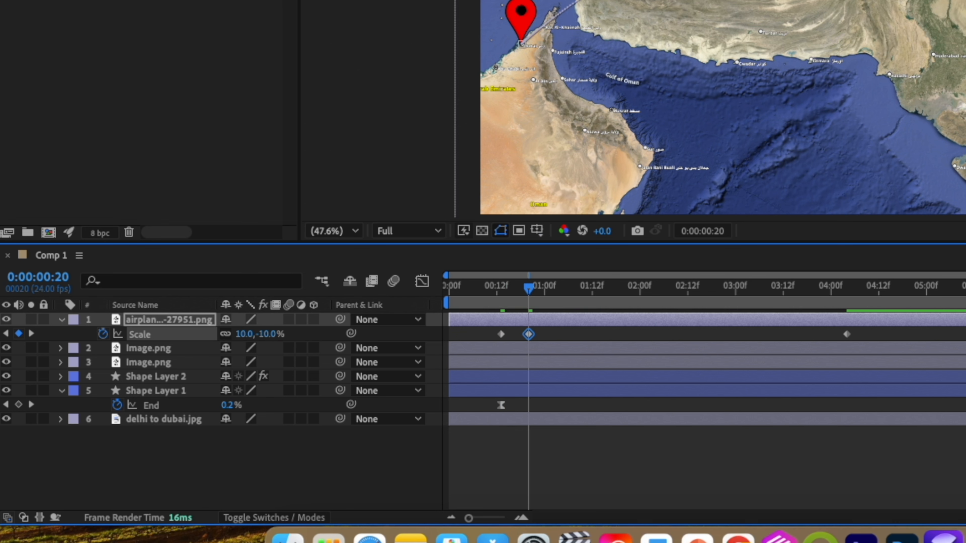
pyautogui.click(243, 335)
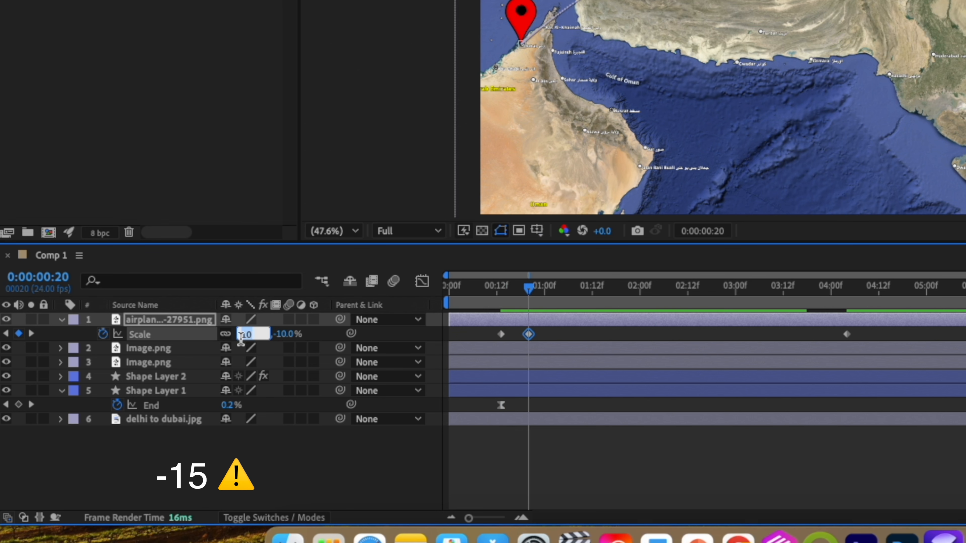
pyautogui.write('15')
pyautogui.press('Return')
# Keyframe the airplane's Scale at -15% at 0:00:07:09.
pyautogui.moveTo(528, 288); pyautogui.dragTo(698, 373)
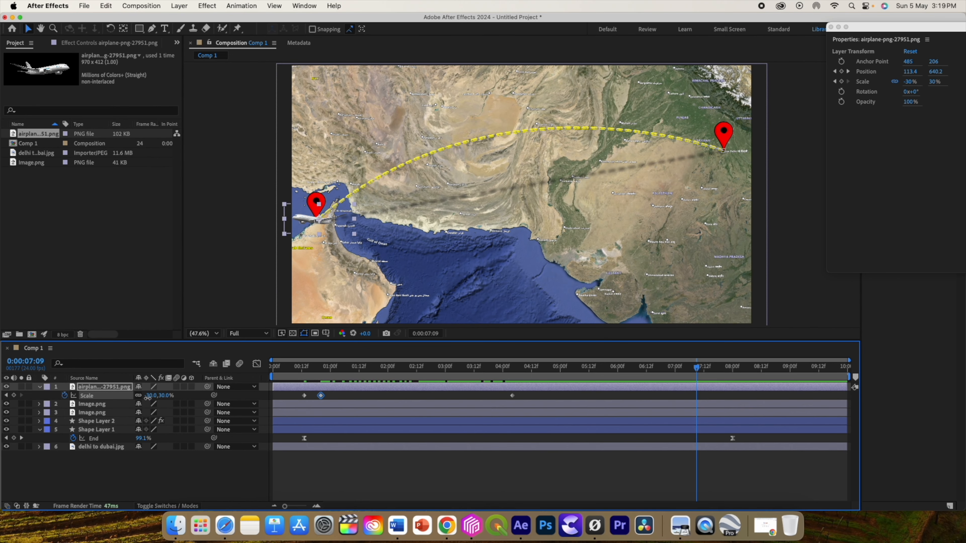
pyautogui.click(151, 396)
pyautogui.write('-15')
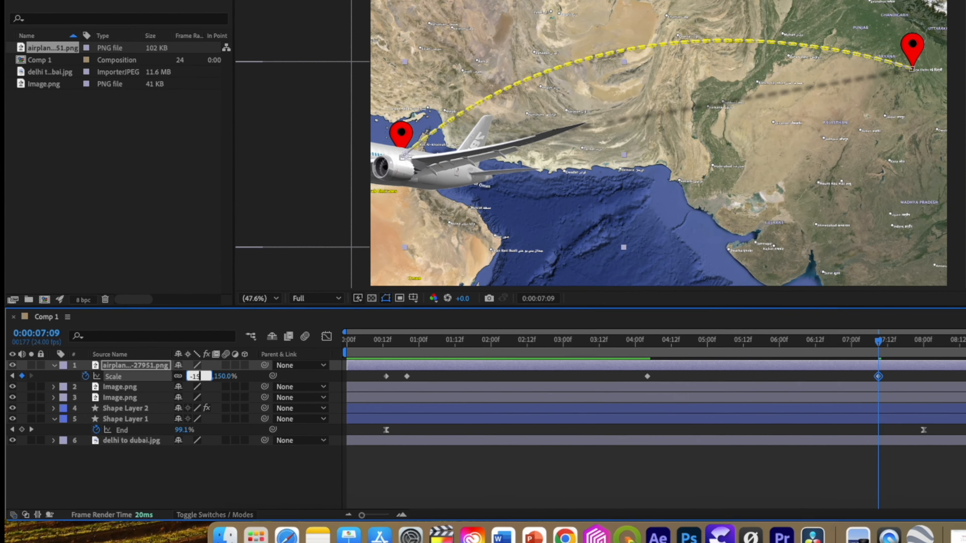
pyautogui.press('Return')
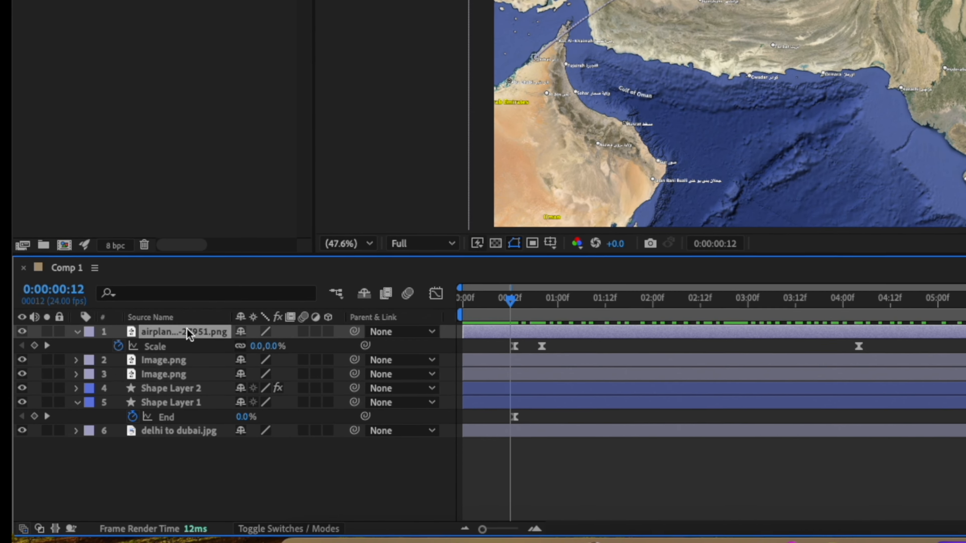
# Set the airplane layer's Auto-Orientation to Orient Along Path.
pyautogui.rightClick(190, 331)
pyautogui.moveTo(180, 166)
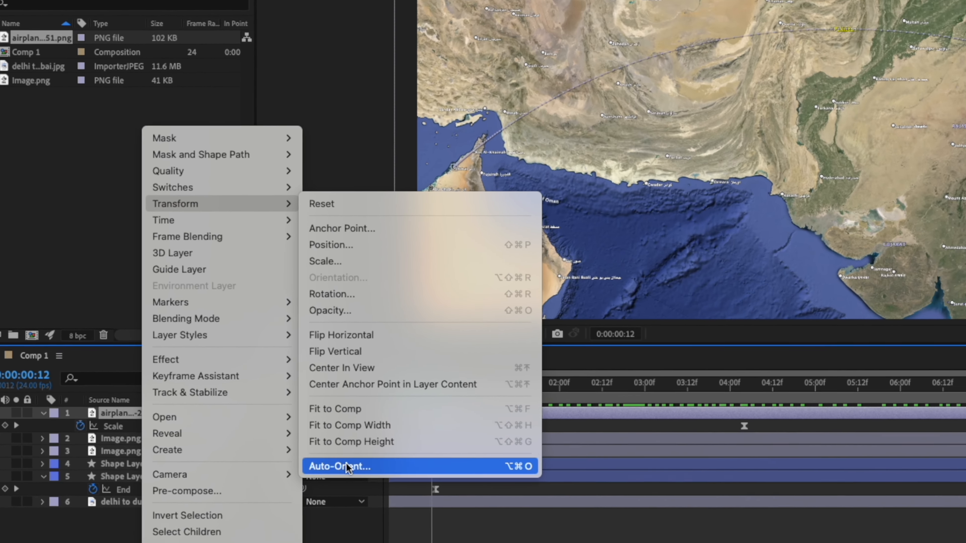
pyautogui.click(275, 436)
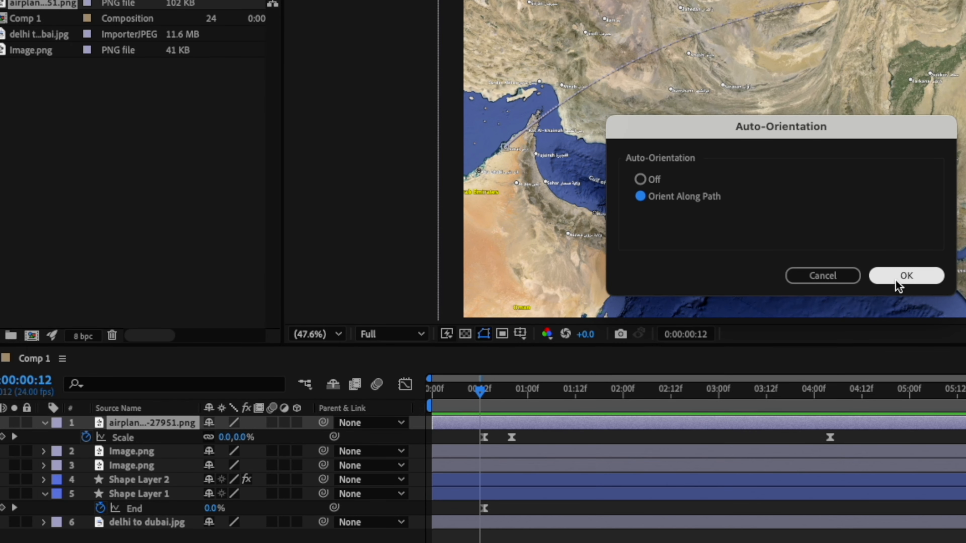
pyautogui.click(895, 280)
# Set the airplane's Rotation to 169° to align it with its route, and apply a Drop Shadow with an increased Distance of 772.
pyautogui.moveTo(480, 391); pyautogui.dragTo(673, 370)
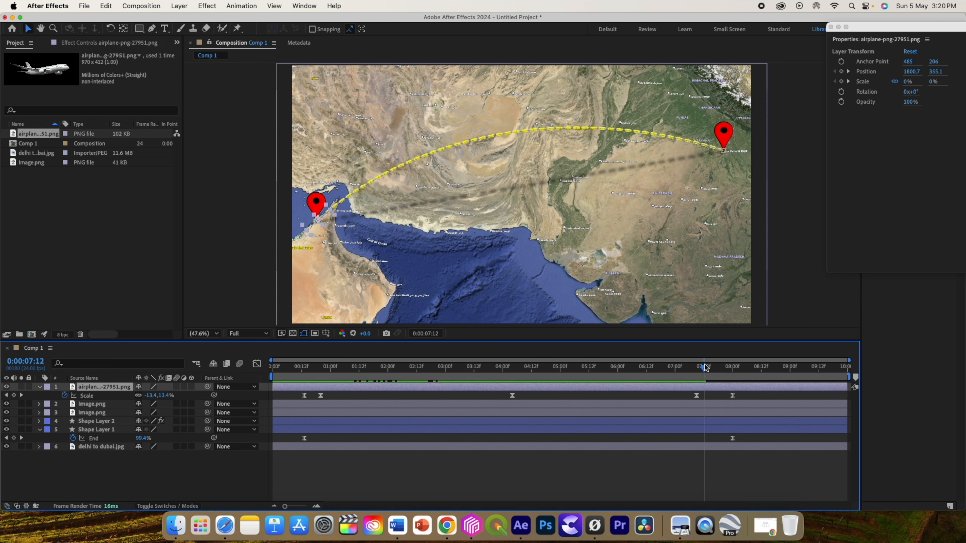
pyautogui.moveTo(719, 365); pyautogui.dragTo(733, 366)
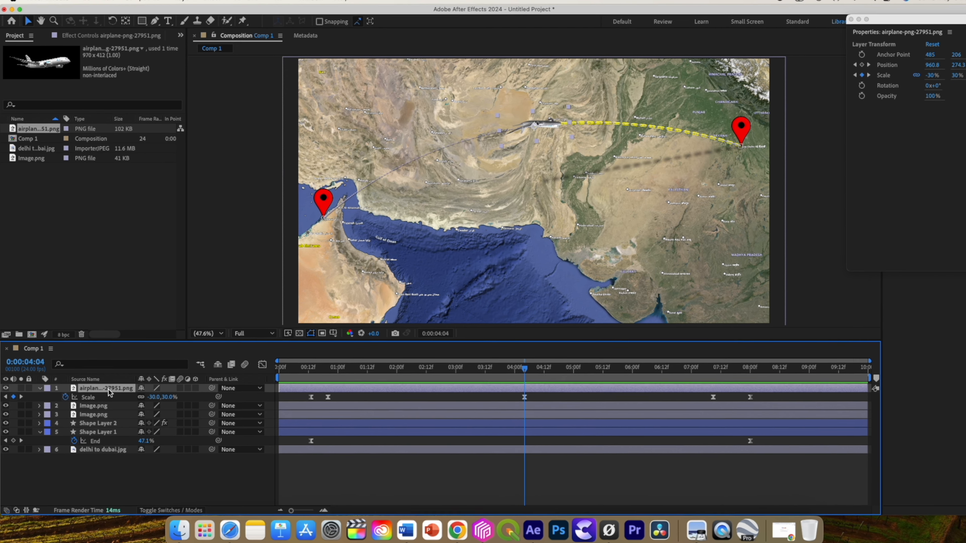
pyautogui.press('r')
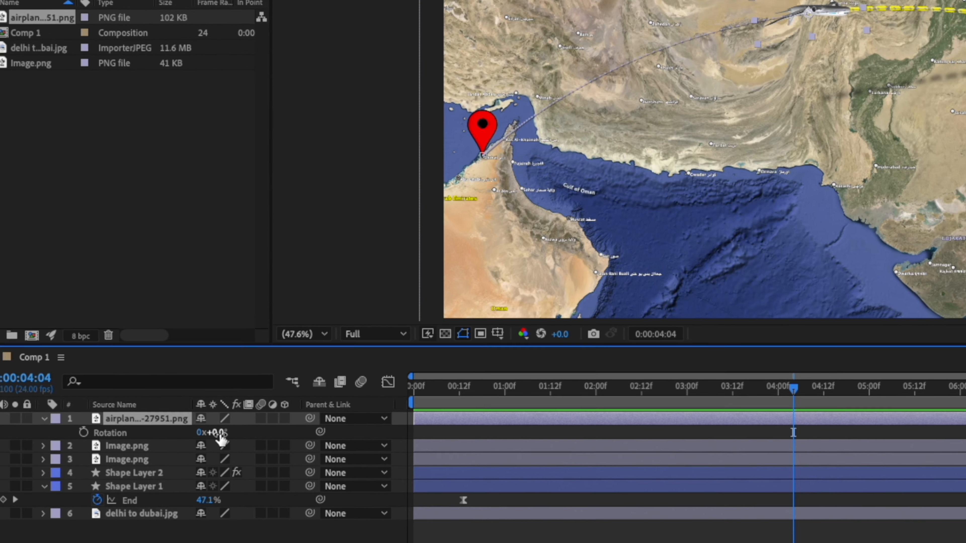
pyautogui.moveTo(231, 440); pyautogui.dragTo(373, 458)
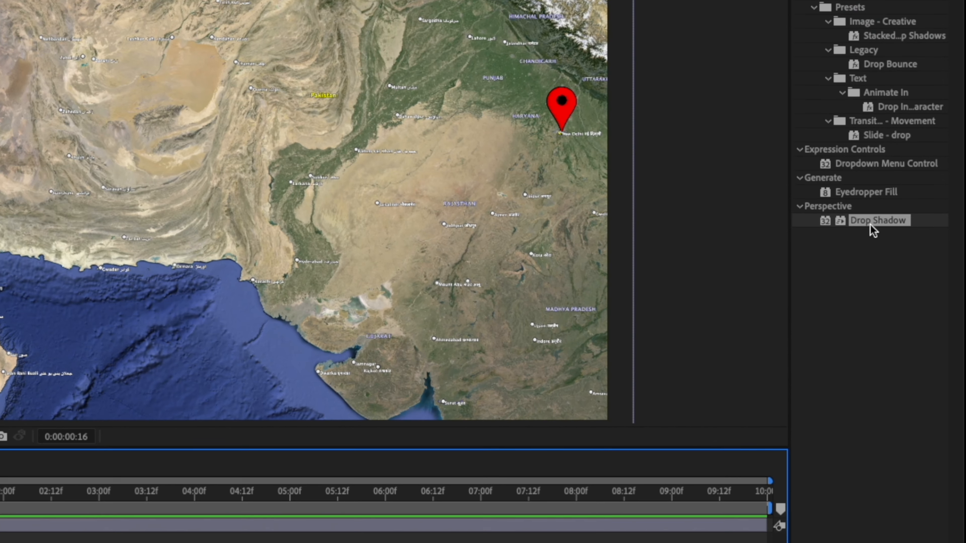
pyautogui.moveTo(870, 223); pyautogui.dragTo(549, 525)
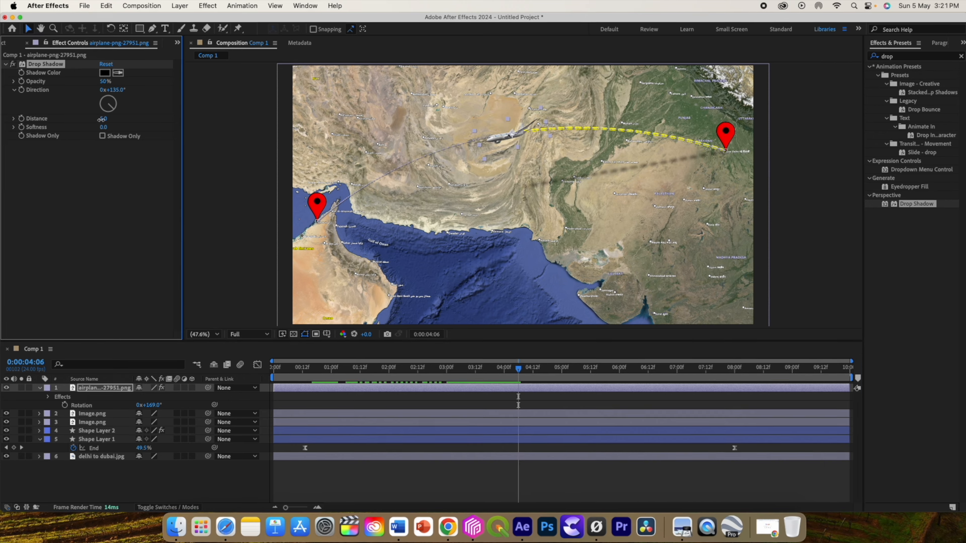
pyautogui.moveTo(102, 119); pyautogui.dragTo(511, 151)
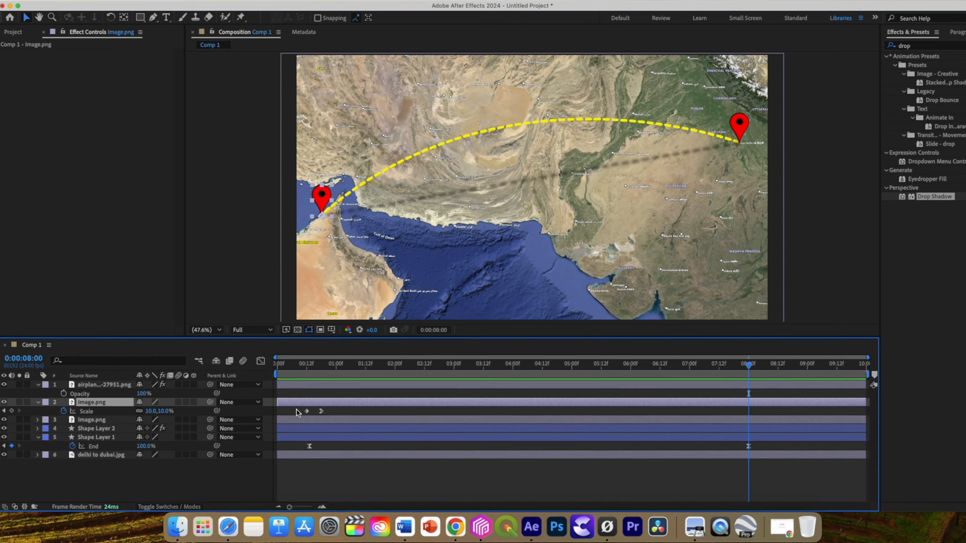
# Move the Dubai pin's Scale keyframes to finish at 0:00:08:00 and apply a Drop Shadow with Distance 83 and Softness 41 to the pin.
pyautogui.click(301, 412)
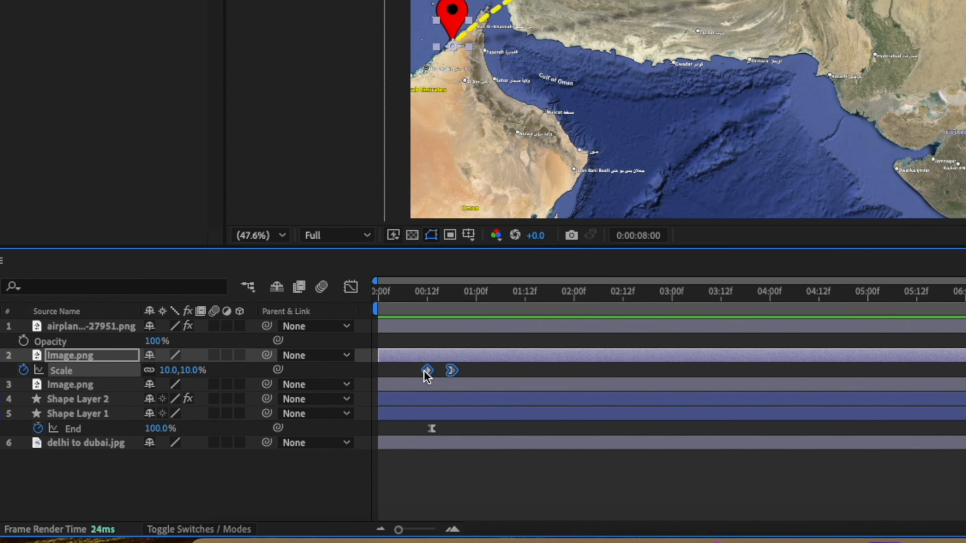
pyautogui.moveTo(427, 375); pyautogui.dragTo(965, 376)
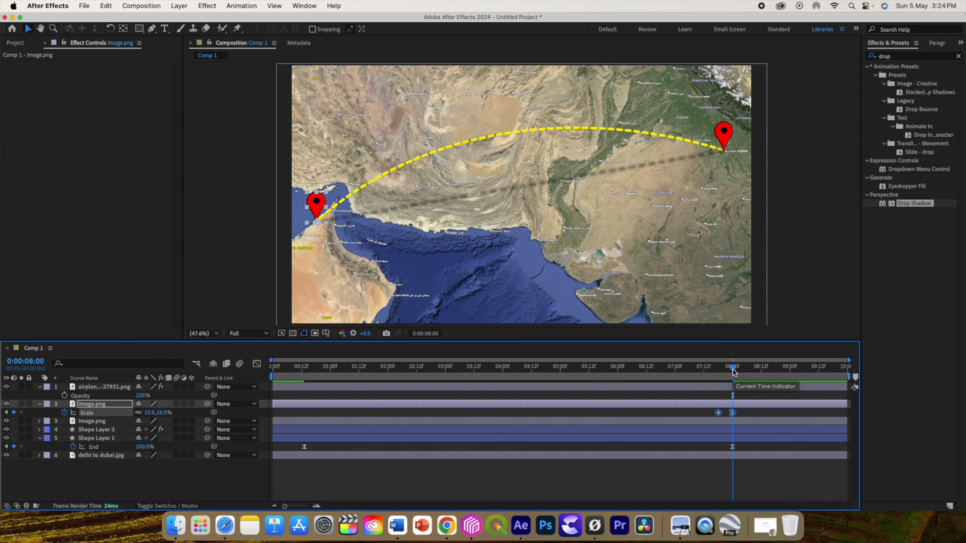
pyautogui.moveTo(906, 207); pyautogui.dragTo(722, 406)
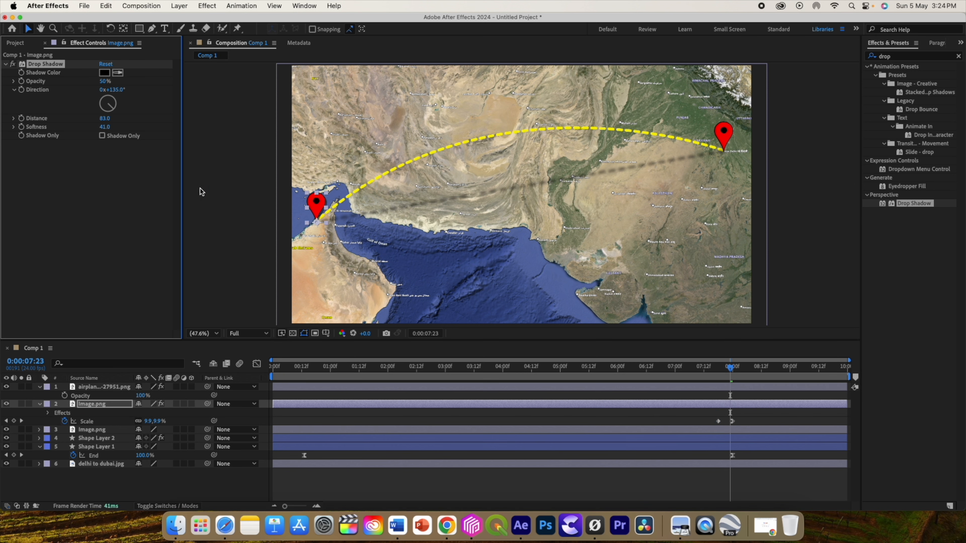
# Copy the Dubai pin's Drop Shadow effect to the New Delhi pin layer and scrub through the animation back to the start.
pyautogui.click(84, 6)
pyautogui.click(612, 334)
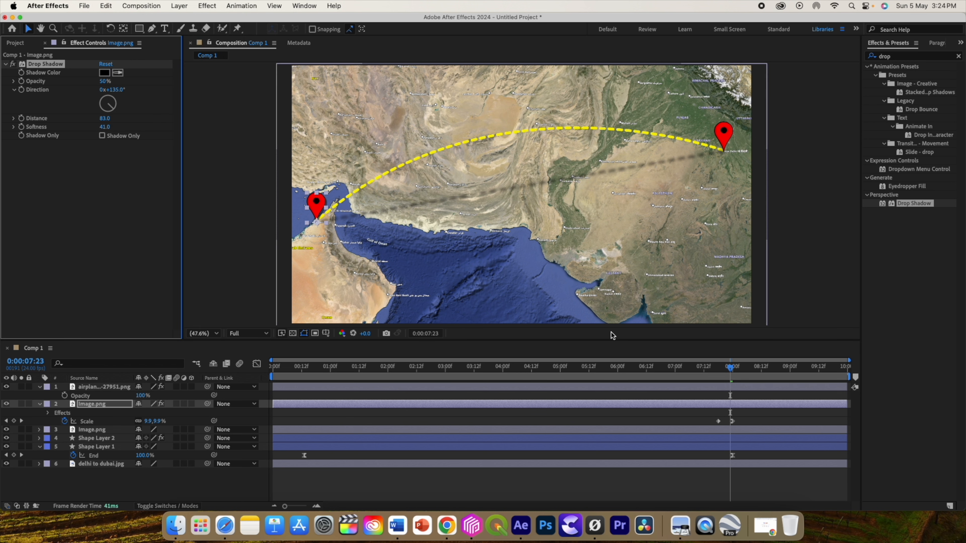
pyautogui.click(377, 431)
pyautogui.click(105, 7)
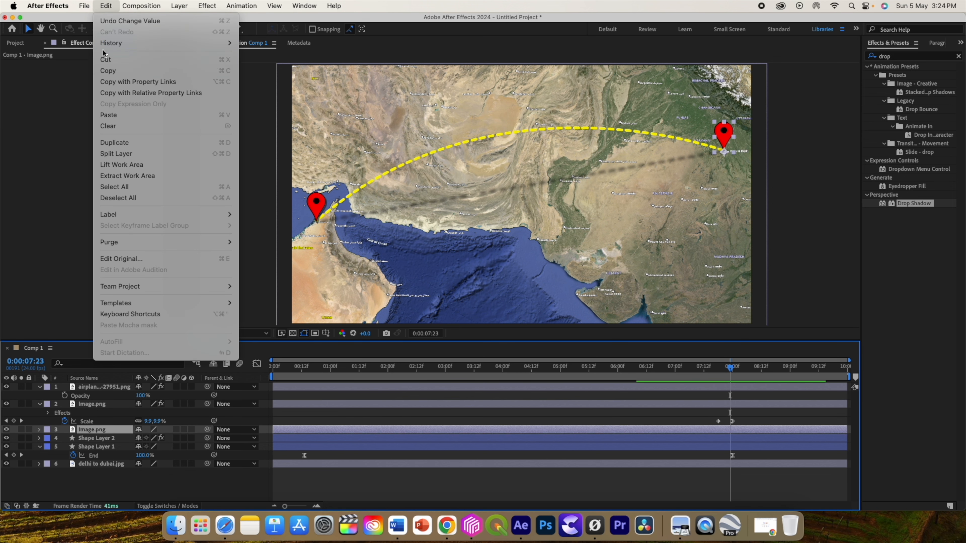
pyautogui.click(107, 115)
pyautogui.moveTo(525, 368); pyautogui.dragTo(640, 368)
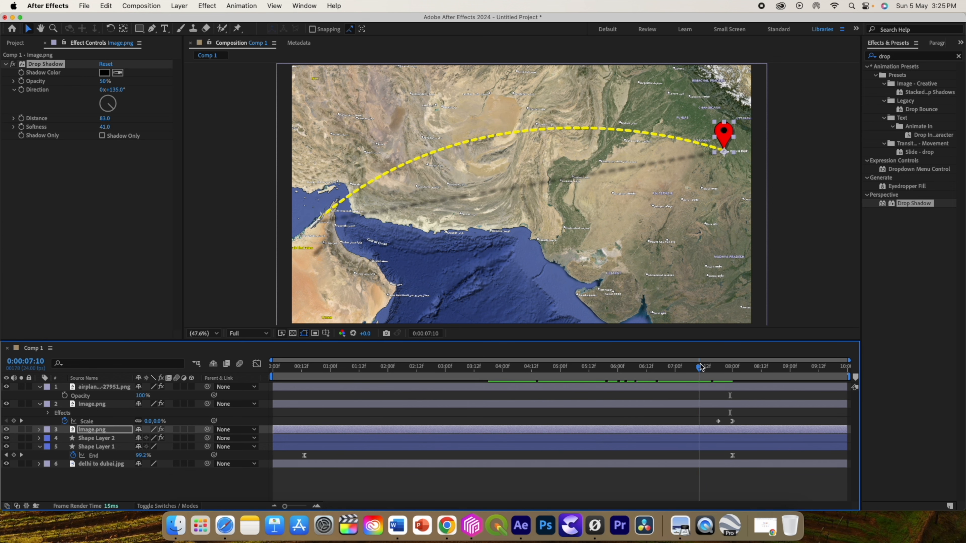
pyautogui.moveTo(700, 366); pyautogui.dragTo(349, 360)
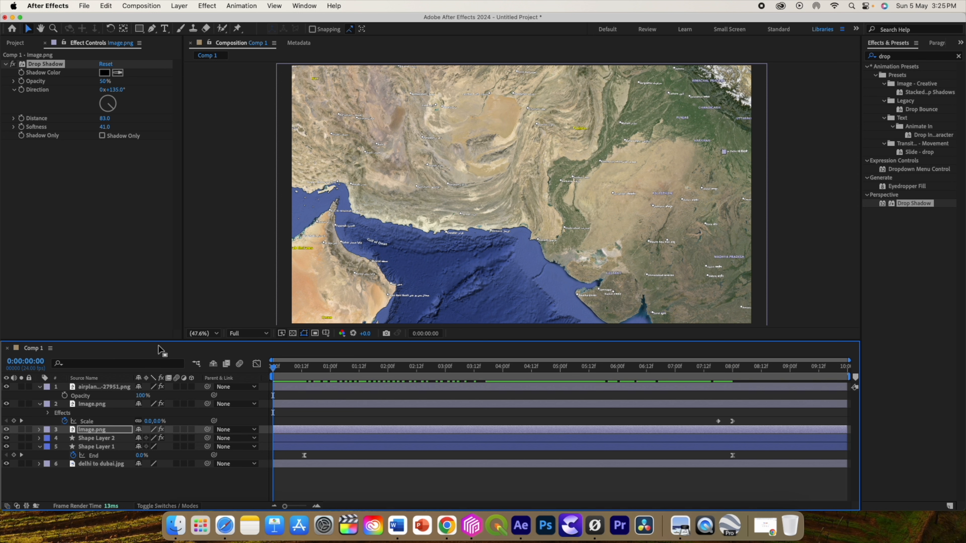
# Collapse the layer properties and pre-compose all six layers of Comp 1, from the airplane down to the map image.
pyautogui.click(39, 404)
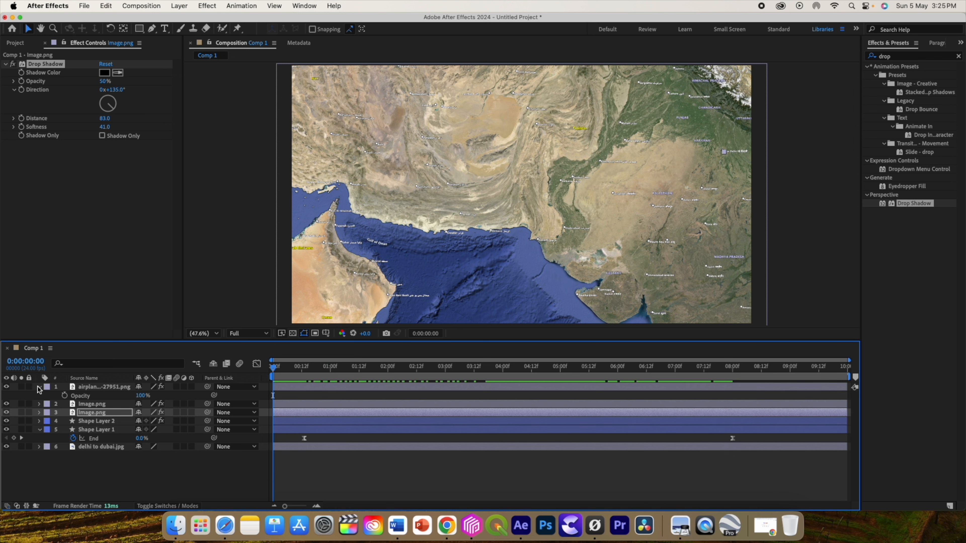
pyautogui.click(39, 386)
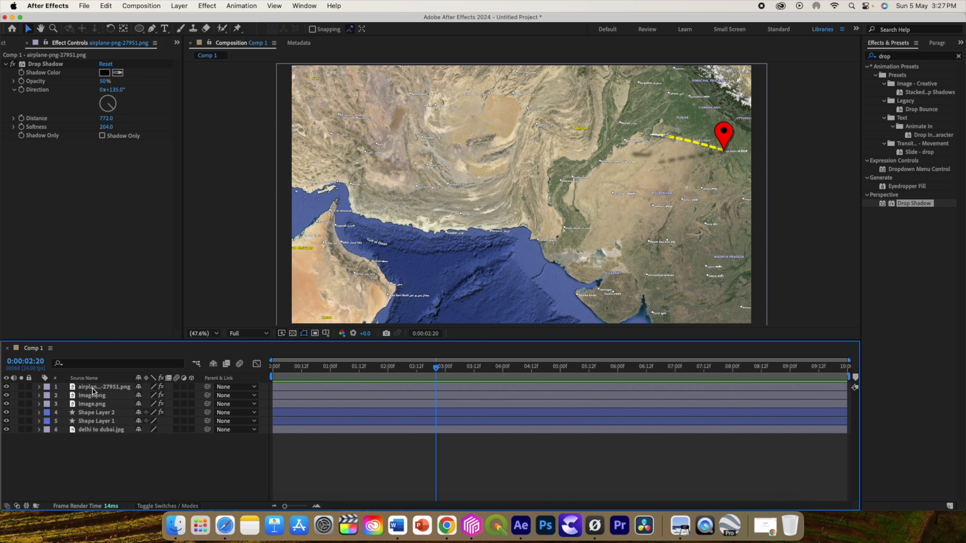
pyautogui.click(93, 388)
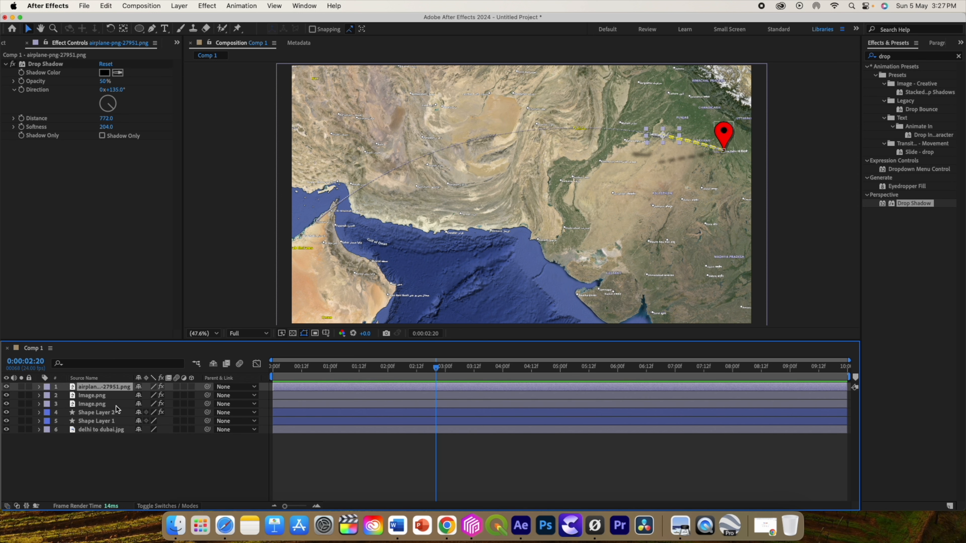
pyautogui.keyDown('shift'); pyautogui.click(108, 428); pyautogui.keyUp('shift')
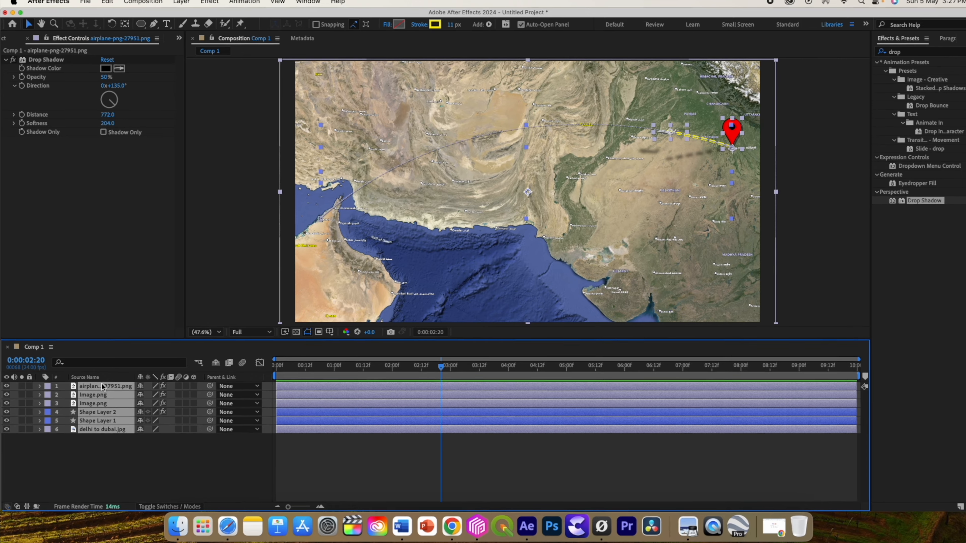
pyautogui.rightClick(103, 428)
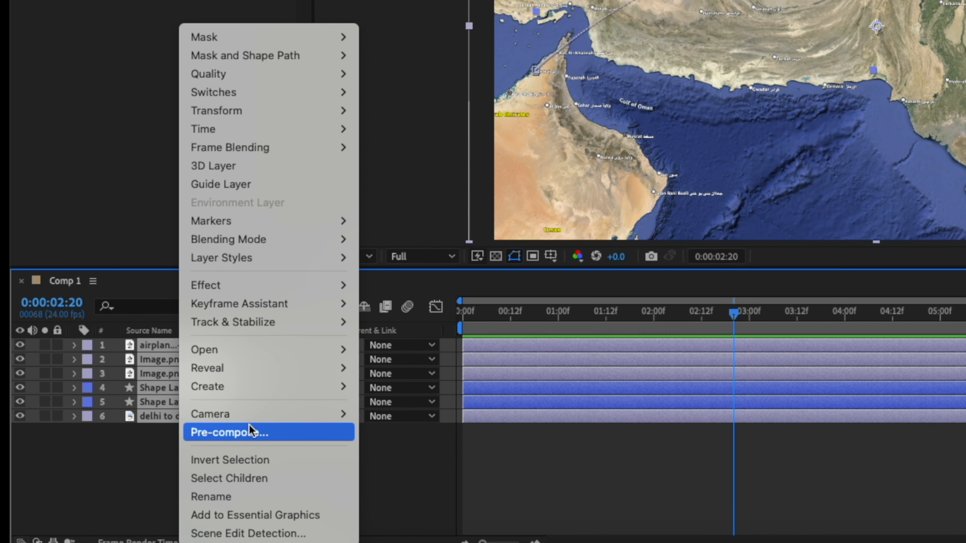
pyautogui.click(228, 434)
pyautogui.click(932, 239)
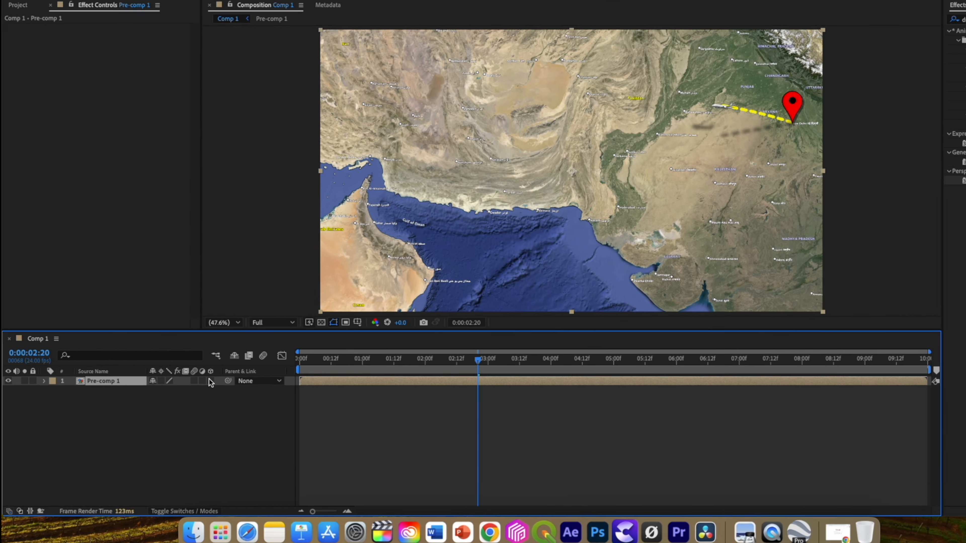
# Add a camera and a null object to Comp 1, and parent the camera to the null.
pyautogui.rightClick(131, 372)
pyautogui.moveTo(228, 378)
pyautogui.click(286, 429)
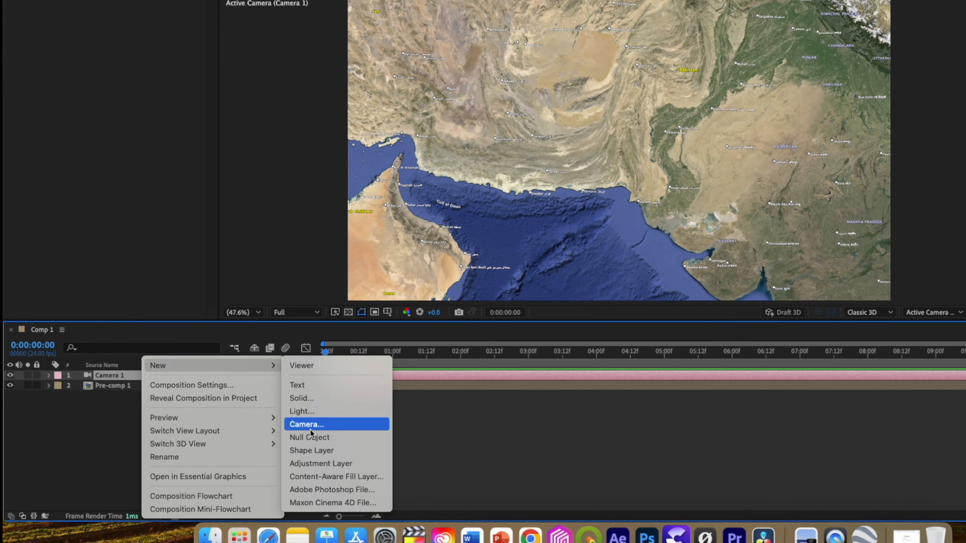
pyautogui.click(251, 433)
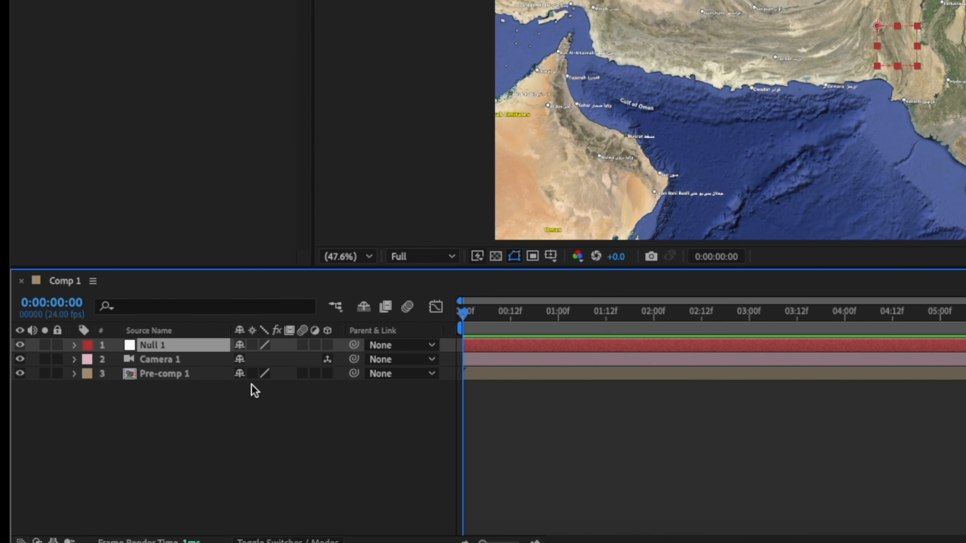
pyautogui.moveTo(326, 365); pyautogui.dragTo(178, 350)
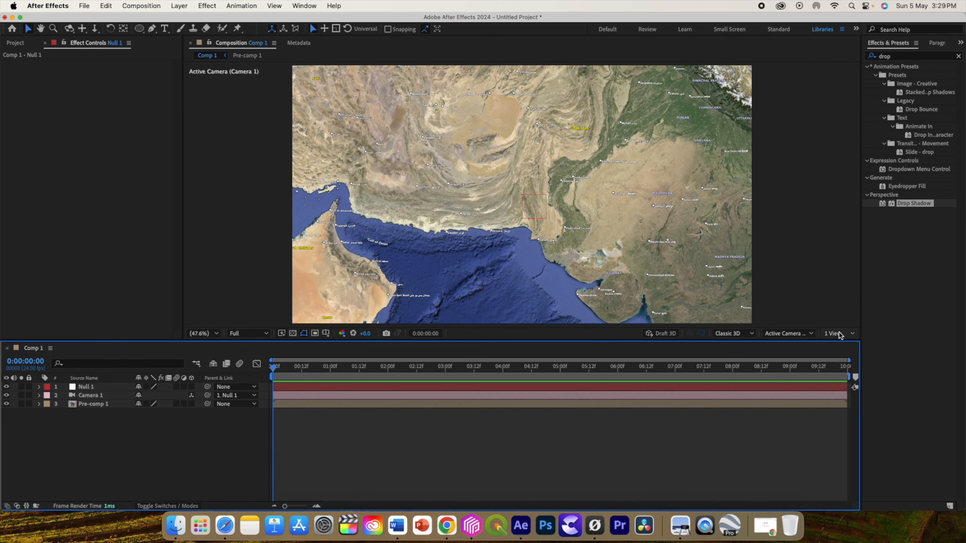
# Show the composition in 2 Views and turn Null 1 and Pre-comp 1 into 3D layers.
pyautogui.click(881, 328)
pyautogui.click(878, 346)
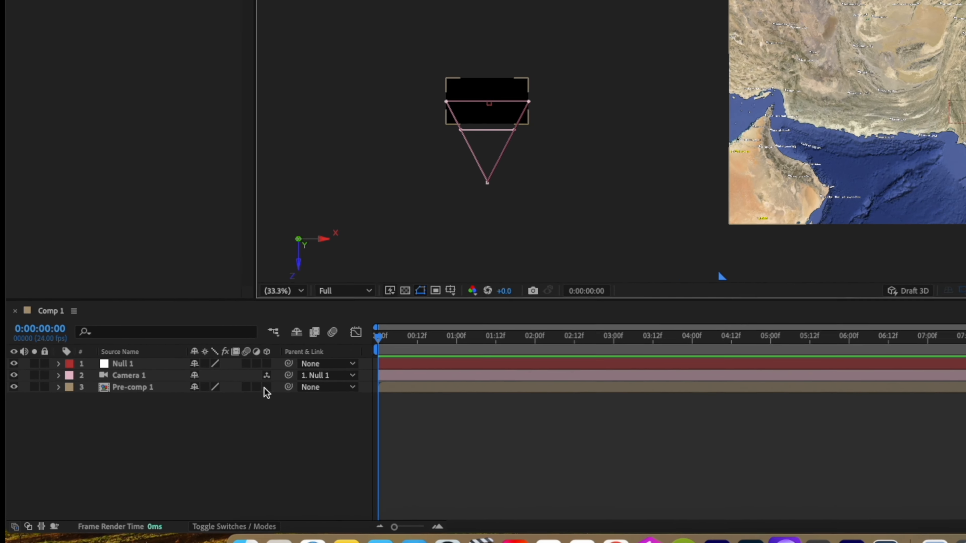
pyautogui.click(266, 386)
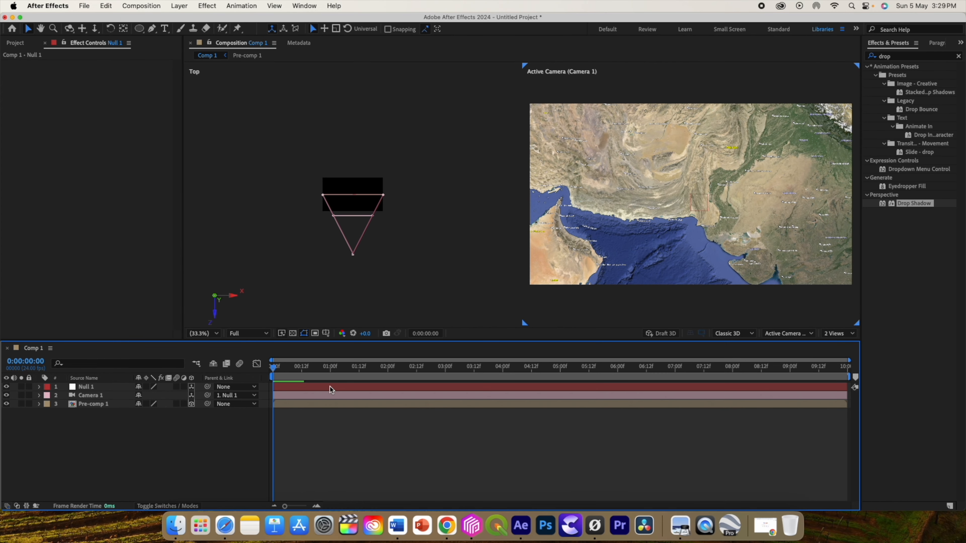
# Push Pre-comp 1 back along the Z axis in the Top view and scale it up to about 155%.
pyautogui.click(557, 373)
pyautogui.moveTo(353, 219); pyautogui.dragTo(354, 198)
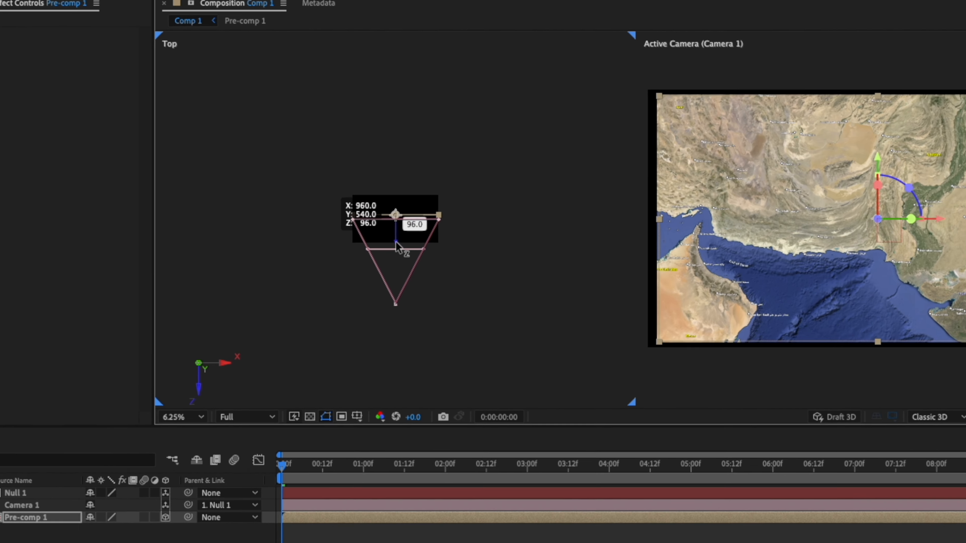
pyautogui.moveTo(419, 233); pyautogui.dragTo(420, 221)
pyautogui.click(34, 518)
pyautogui.press('s')
pyautogui.moveTo(135, 446); pyautogui.dragTo(177, 415)
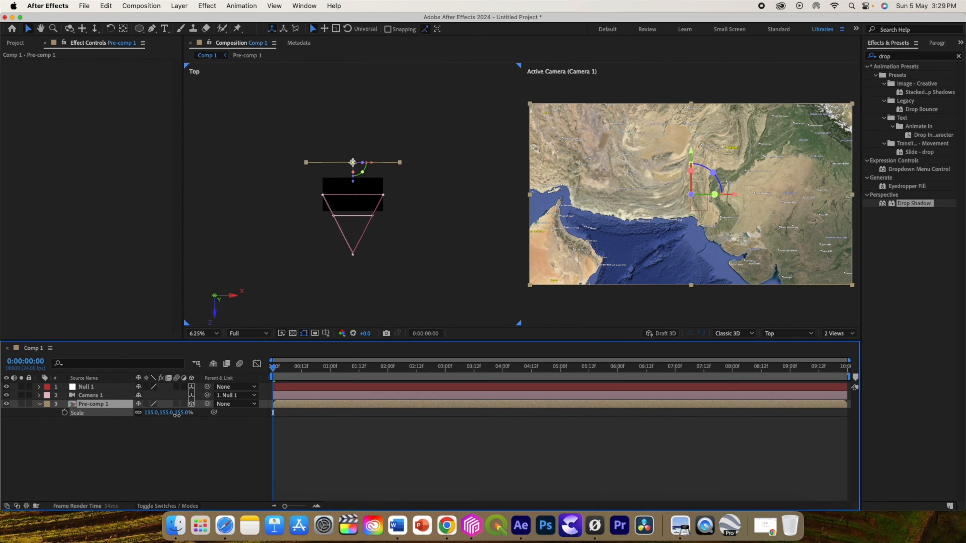
# At 0:00:00:11, add keyframes to Null 1's Position, Orientation and X, Y and Z Rotation.
pyautogui.press('space')
pyautogui.click(99, 387)
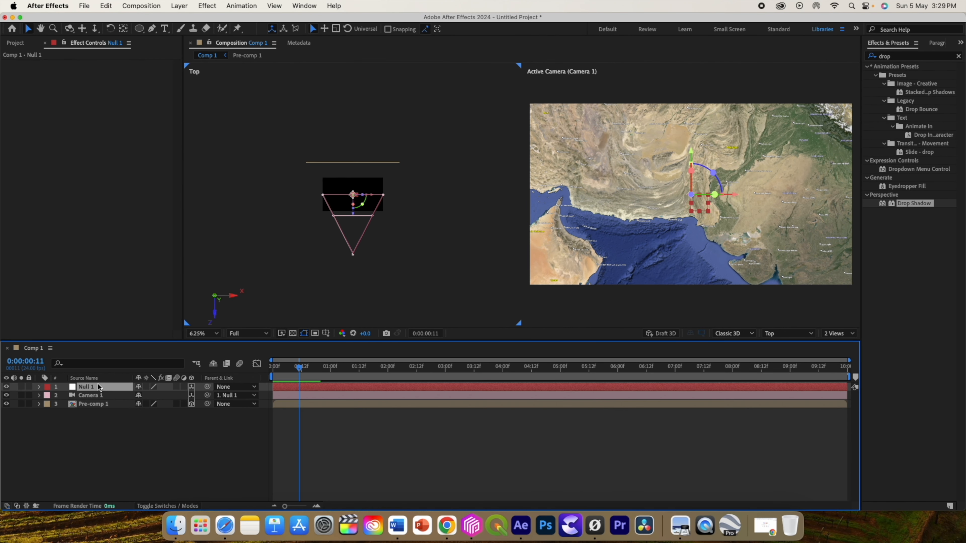
pyautogui.press('r')
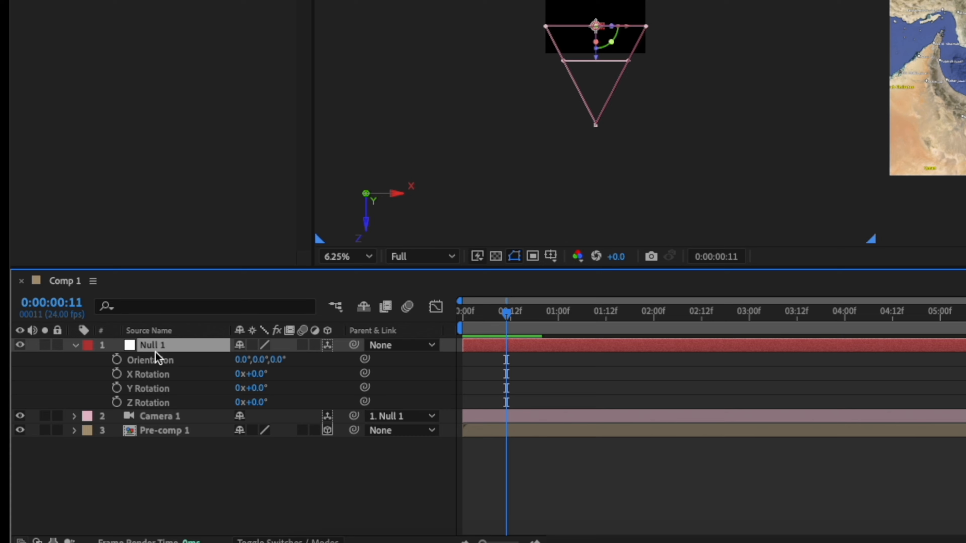
pyautogui.hotkey('shift', 'p')
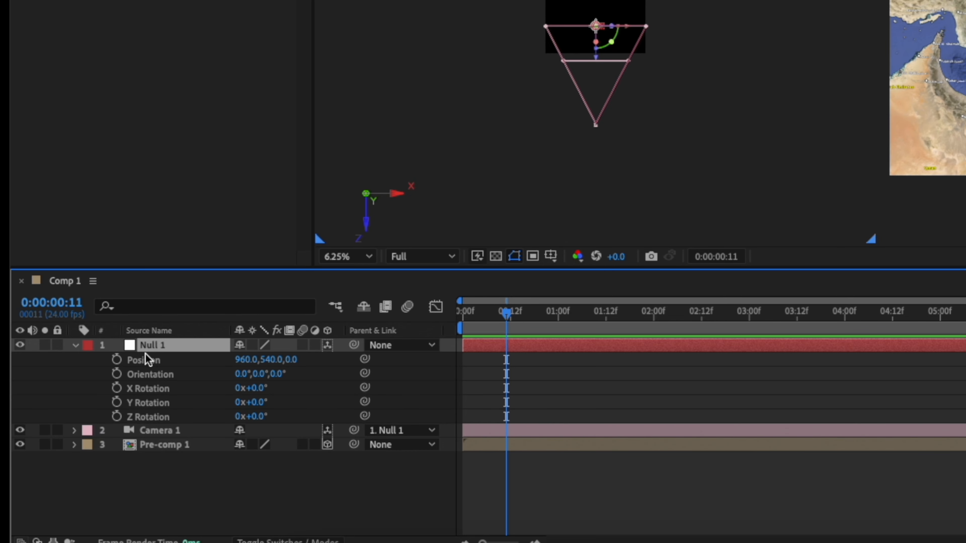
pyautogui.click(116, 364)
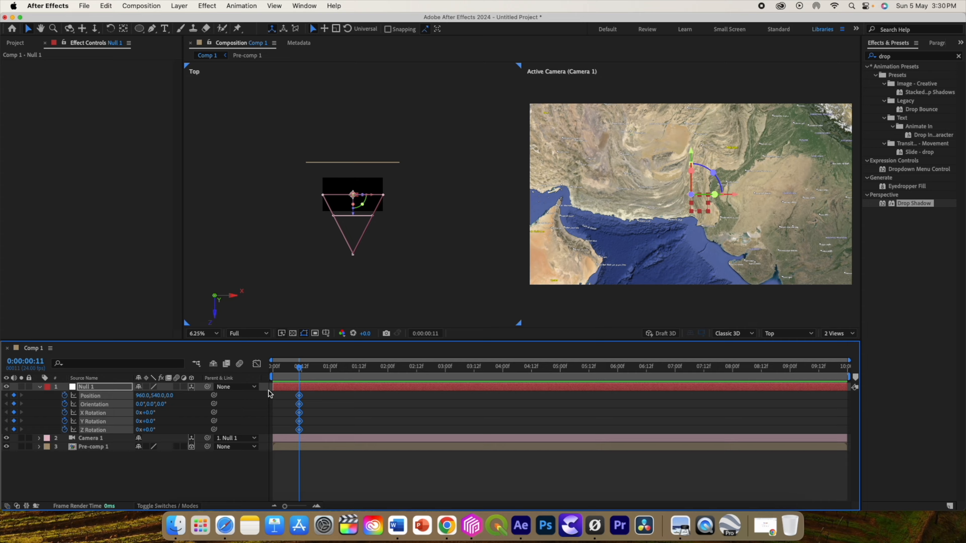
# Set Null 1's Z position to 519 at 0:00:00:11 to bring the camera closer to the map.
pyautogui.moveTo(169, 396); pyautogui.dragTo(264, 401)
pyautogui.moveTo(447, 369); pyautogui.dragTo(737, 372)
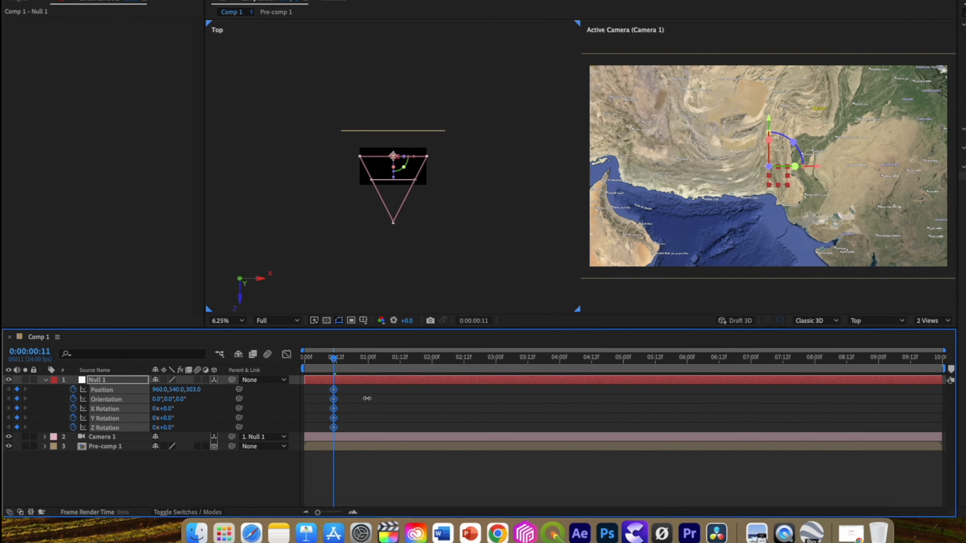
pyautogui.moveTo(436, 403); pyautogui.dragTo(436, 403)
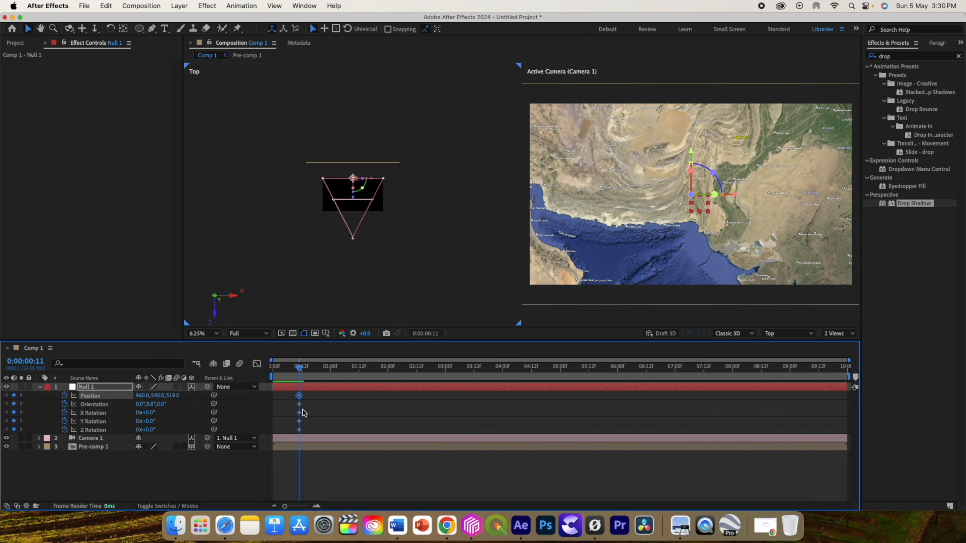
pyautogui.click(105, 6)
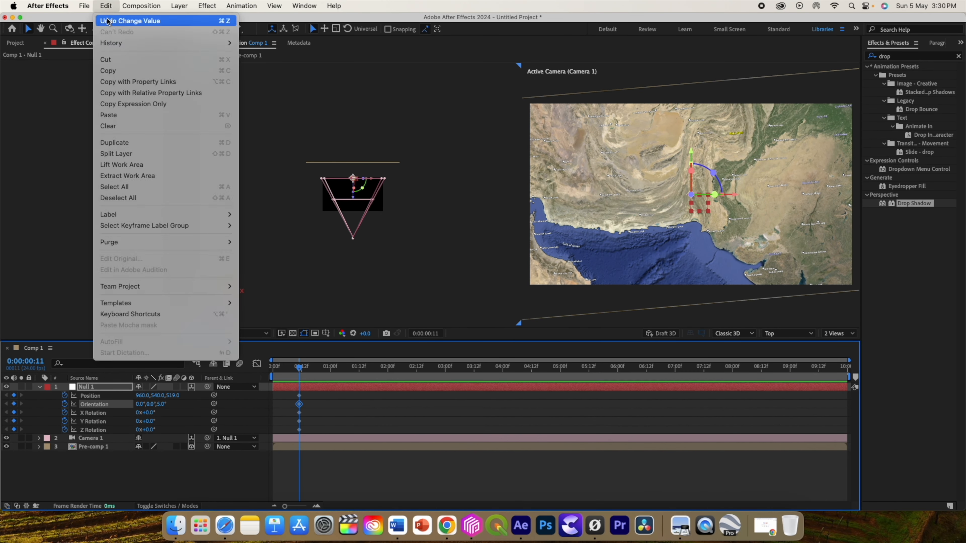
pyautogui.click(107, 21)
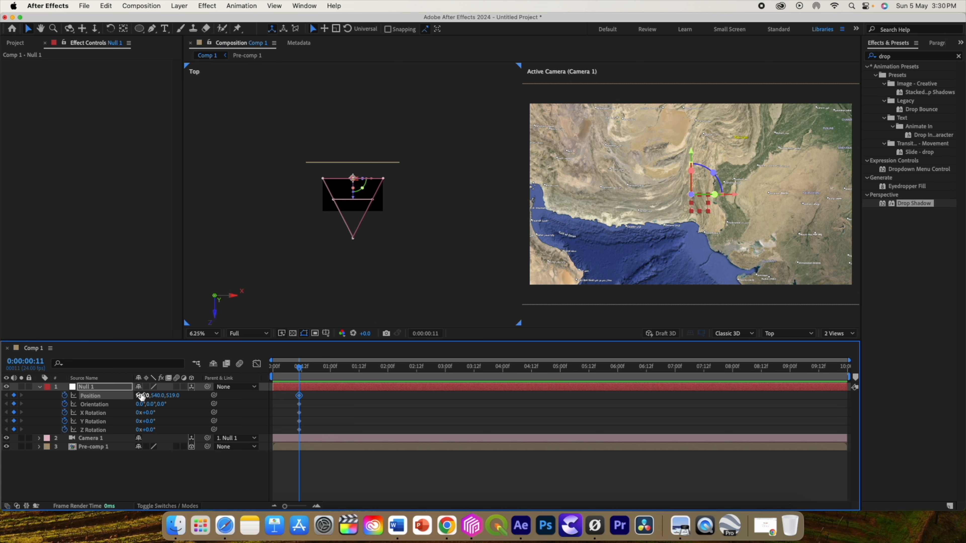
pyautogui.moveTo(140, 408); pyautogui.dragTo(129, 364)
pyautogui.click(105, 5)
pyautogui.click(109, 22)
# Frame the New Delhi area at 0:00:00:11 by setting Null 1's Y orientation to 326° and position to 1487, 308, 1884.
pyautogui.moveTo(149, 405); pyautogui.dragTo(192, 392)
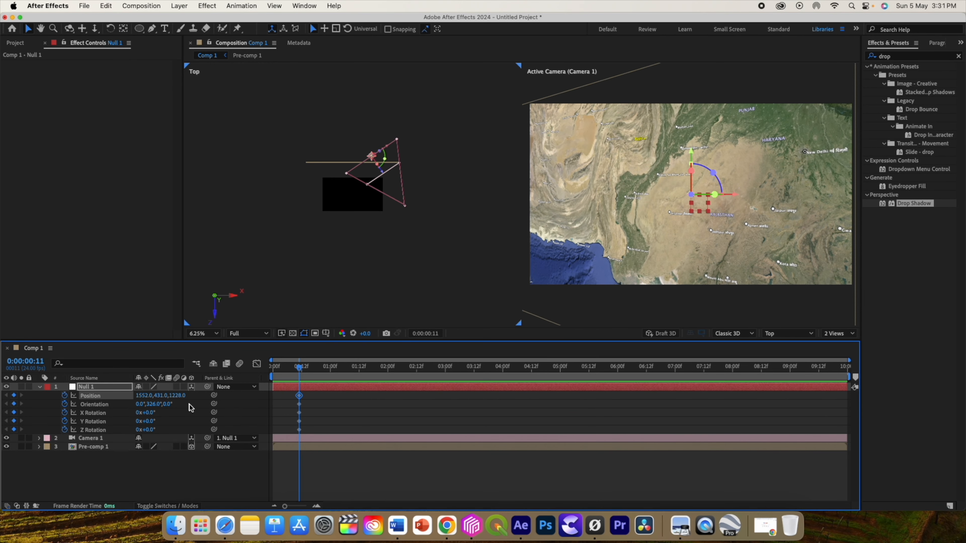
pyautogui.moveTo(239, 379); pyautogui.dragTo(269, 384)
pyautogui.moveTo(199, 400); pyautogui.dragTo(284, 416)
pyautogui.moveTo(144, 396); pyautogui.dragTo(116, 397)
pyautogui.moveTo(178, 396); pyautogui.dragTo(253, 403)
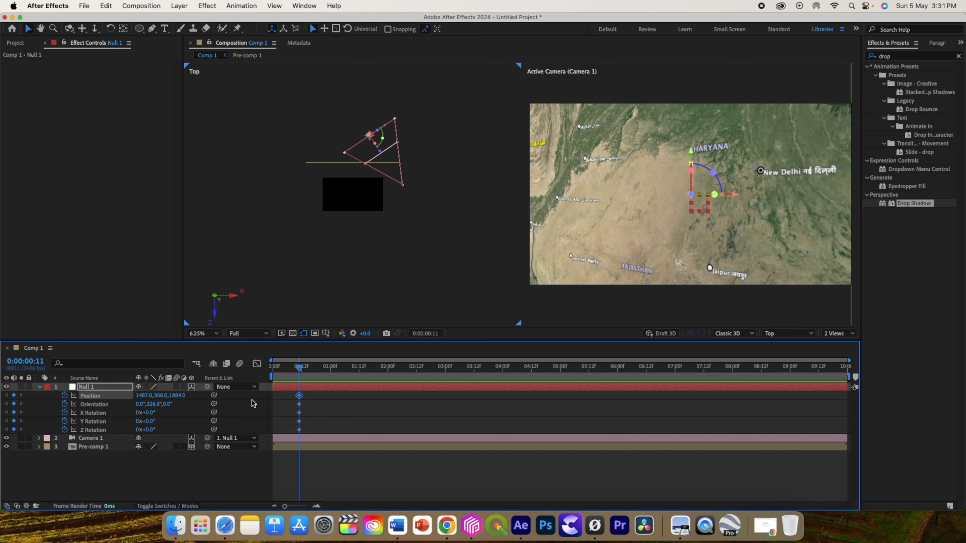
# At 0:00:08:00, keyframe Null 1 near Dubai with Y orientation 54° and position 389, 742, 921.
pyautogui.moveTo(300, 372); pyautogui.dragTo(706, 390)
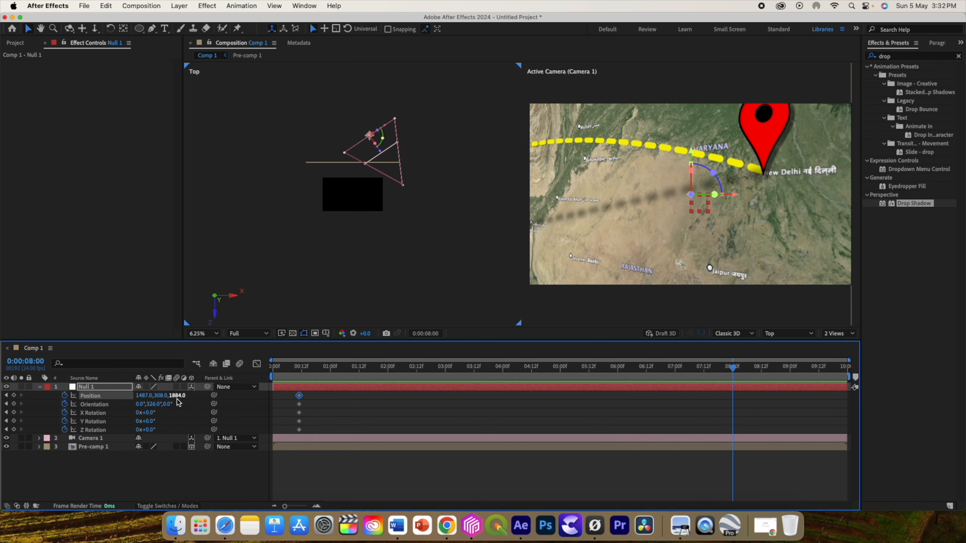
pyautogui.moveTo(149, 404); pyautogui.dragTo(196, 406)
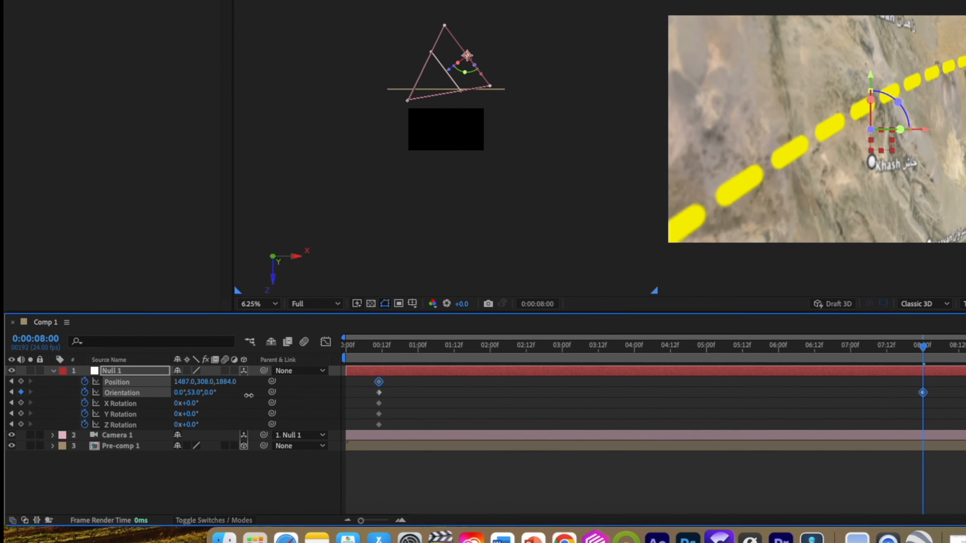
pyautogui.moveTo(268, 361); pyautogui.dragTo(125, 364)
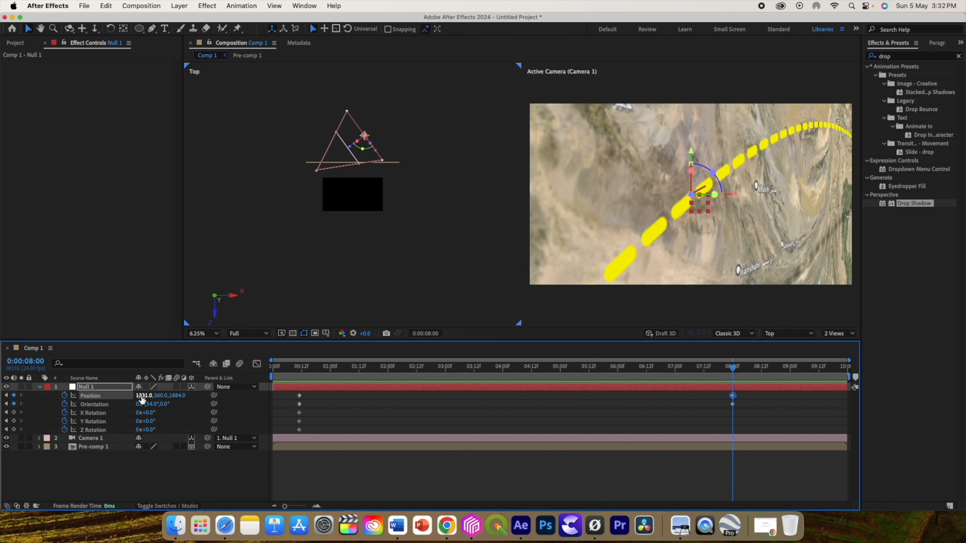
pyautogui.moveTo(158, 397)
pyautogui.mouseDown()
pyautogui.moveTo(186, 397)
pyautogui.moveTo(65, 398)
pyautogui.moveTo(162, 398)
pyautogui.mouseUp()
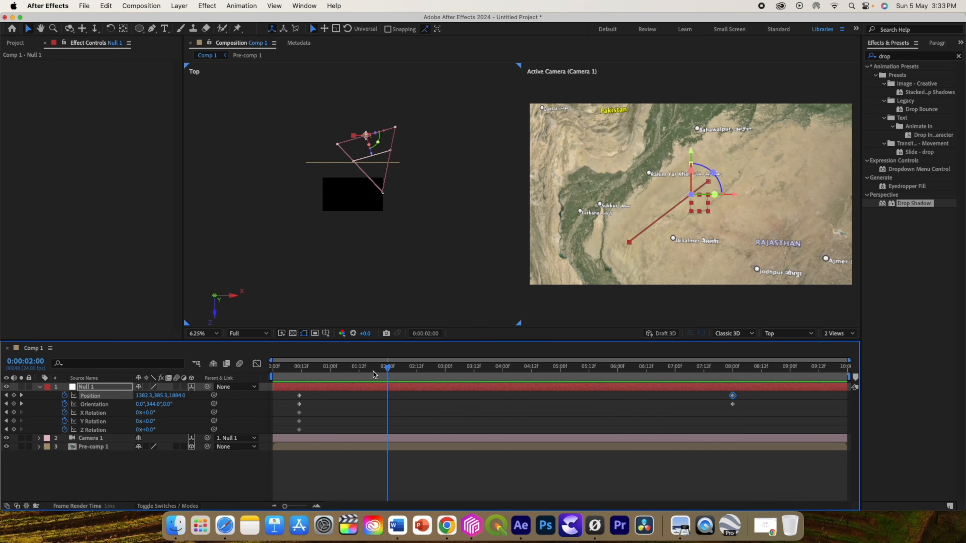
pyautogui.moveTo(170, 400); pyautogui.dragTo(172, 396)
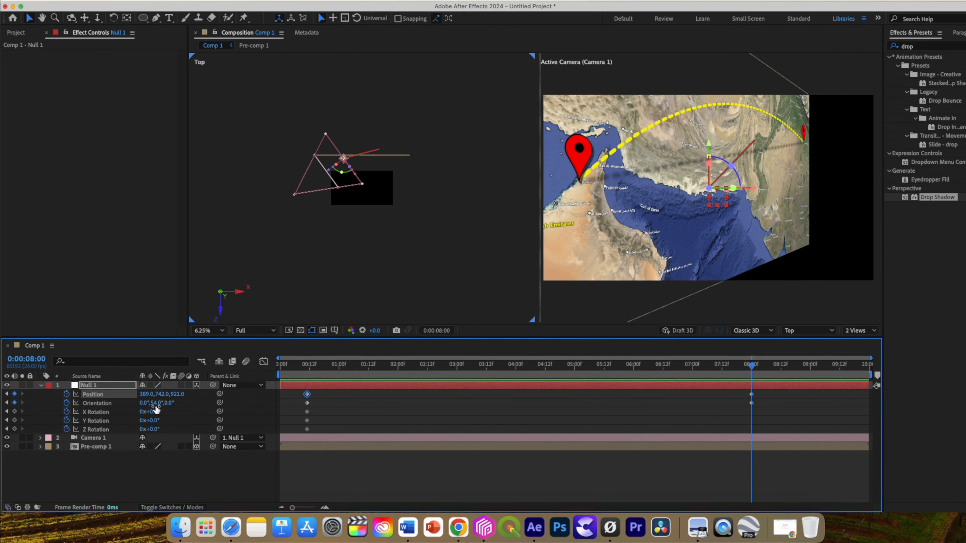
# Refine Null 1's keyframes: Z position 1204 at 0:00:00:11, and position 389, 595, 1022 with Y orientation 10° at 0:00:08:00.
pyautogui.moveTo(152, 406); pyautogui.dragTo(144, 405)
pyautogui.moveTo(249, 376); pyautogui.dragTo(241, 376)
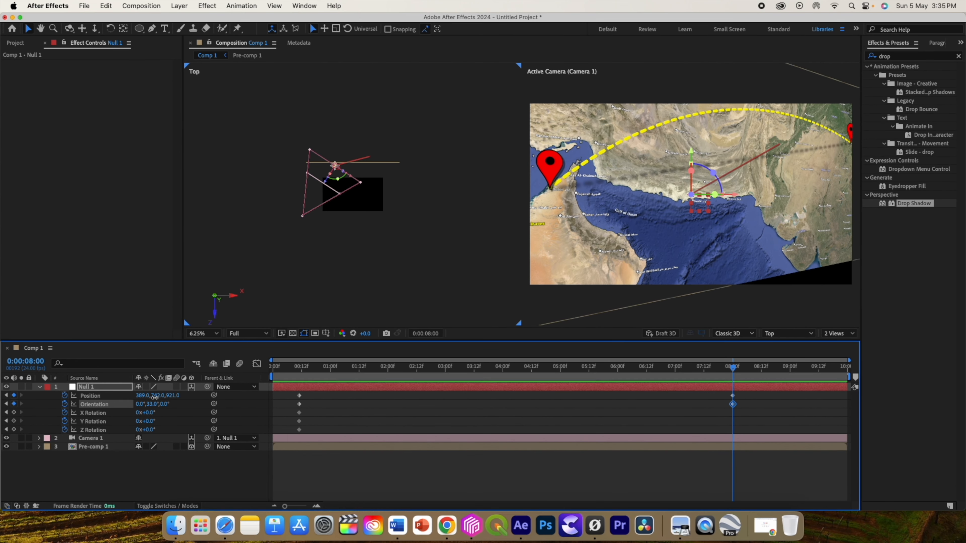
pyautogui.moveTo(155, 397); pyautogui.dragTo(151, 401)
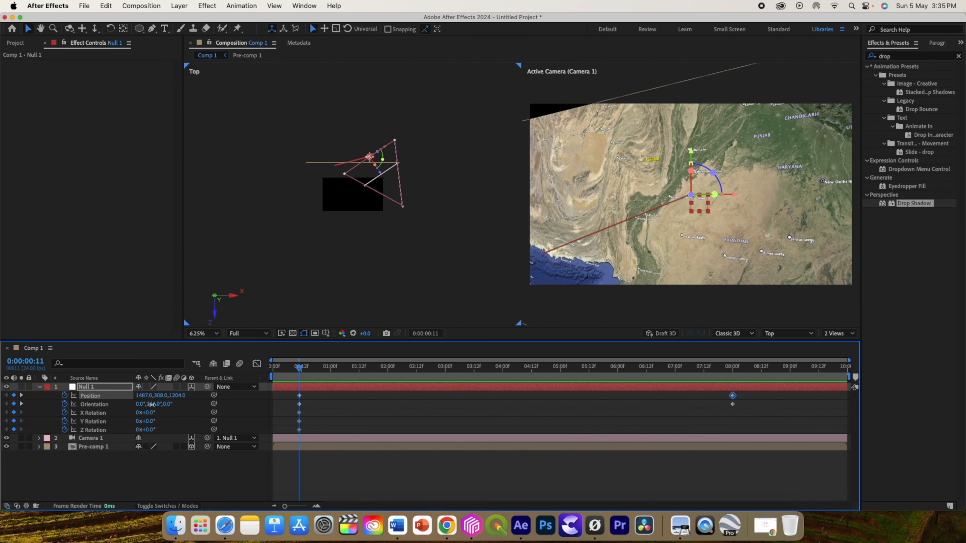
pyautogui.moveTo(151, 404); pyautogui.dragTo(156, 404)
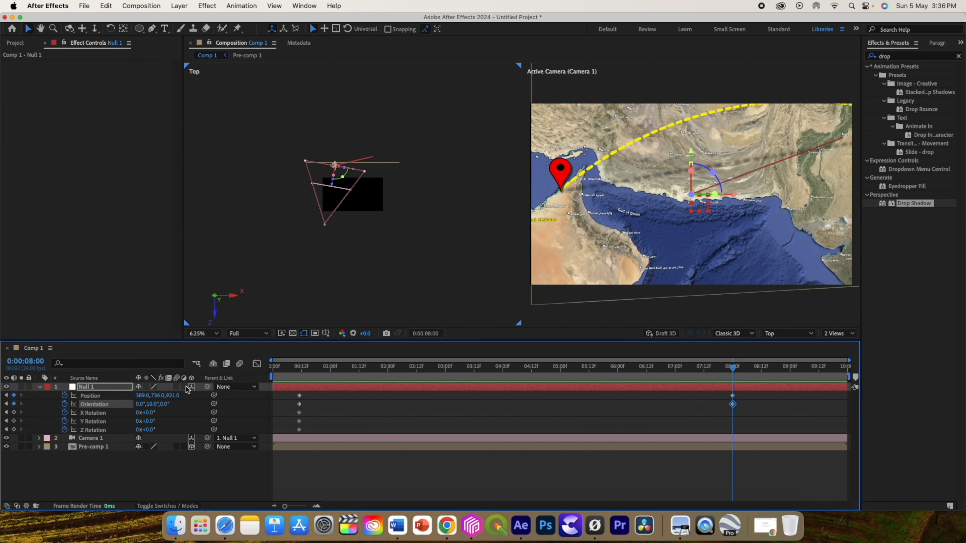
pyautogui.moveTo(176, 396); pyautogui.dragTo(244, 406)
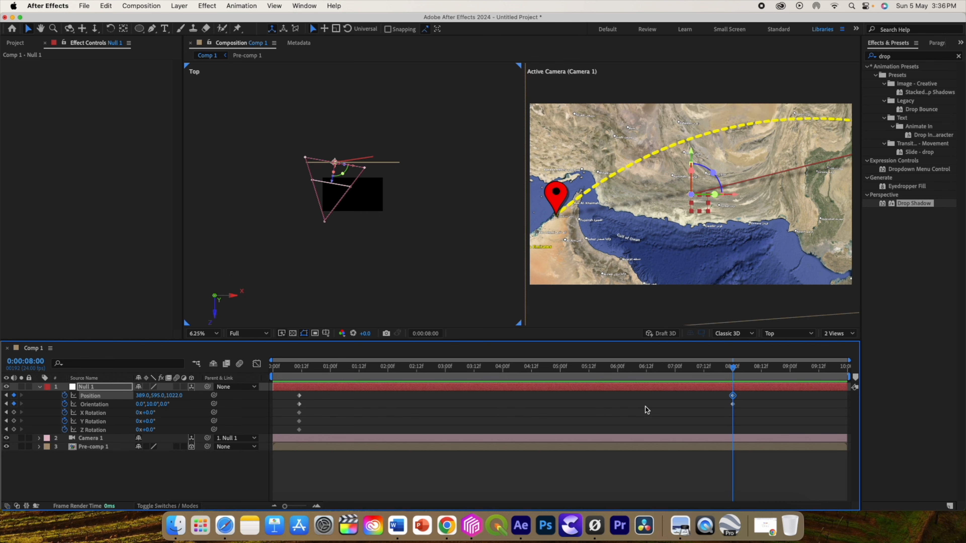
# Return to 0:00:00:11 and add keyframes to Camera 1's Focus Distance and Aperture.
pyautogui.press('j')
pyautogui.click(39, 387)
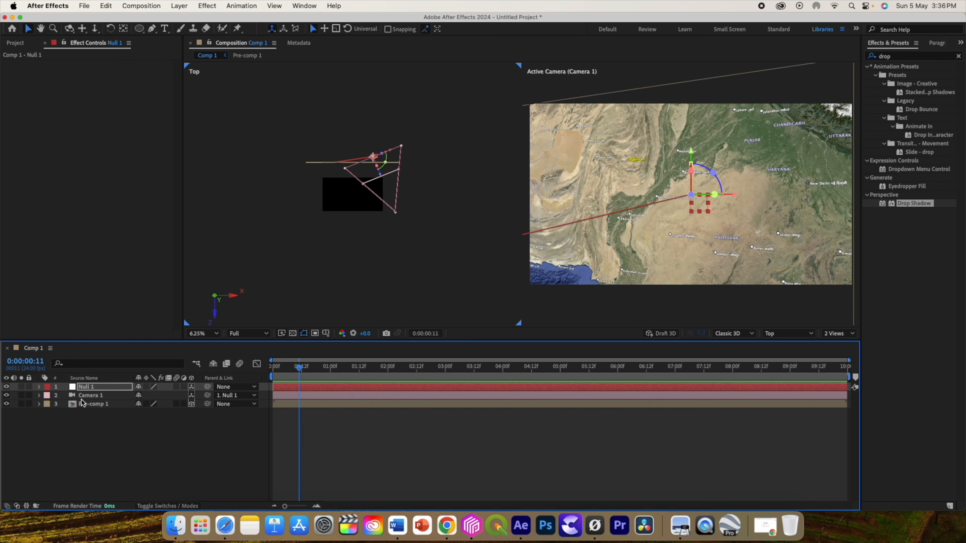
pyautogui.click(39, 396)
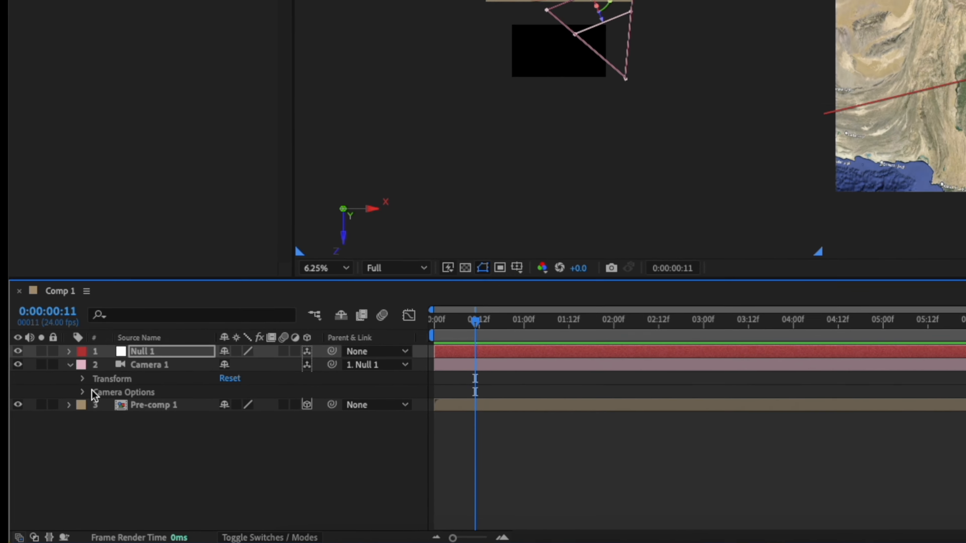
pyautogui.click(89, 389)
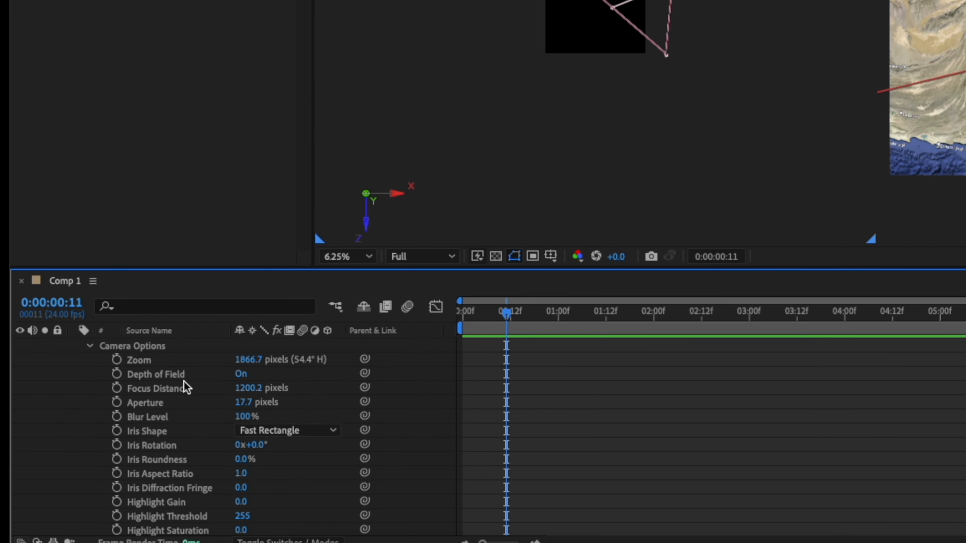
pyautogui.click(116, 388)
pyautogui.click(117, 402)
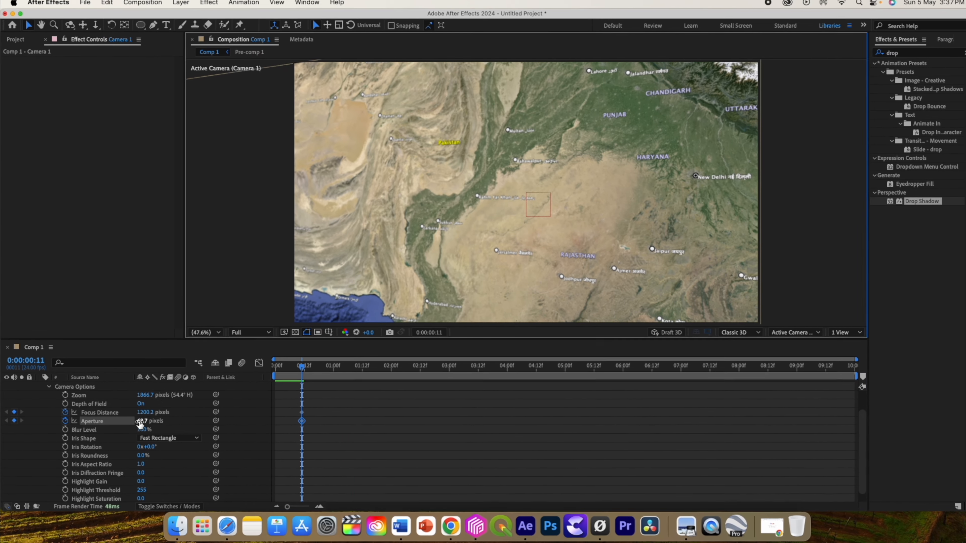
# Set Camera 1's Aperture to 112.7 pixels and Focus Distance to about 1591 pixels at 0:00:00:11.
pyautogui.moveTo(239, 403); pyautogui.dragTo(280, 405)
pyautogui.moveTo(151, 412); pyautogui.dragTo(535, 427)
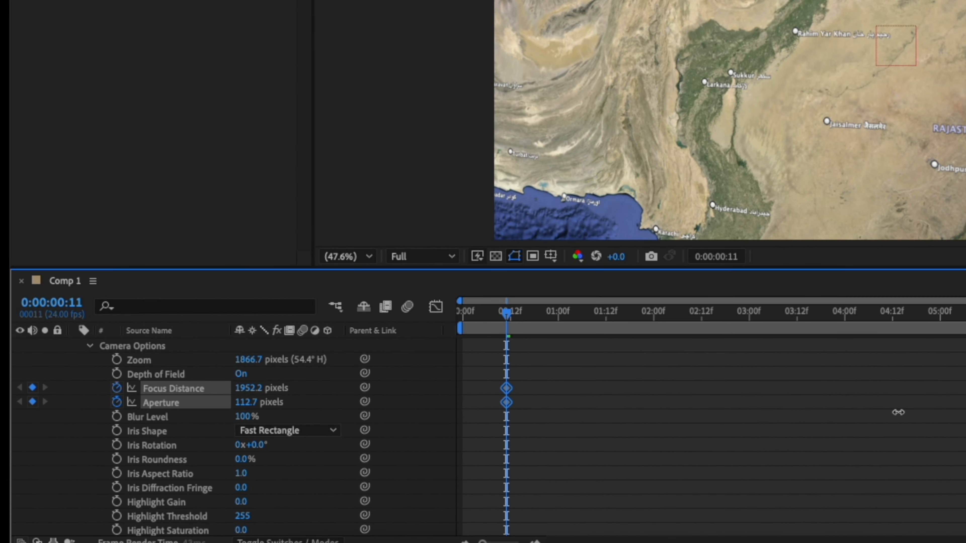
pyautogui.moveTo(898, 412); pyautogui.dragTo(573, 398)
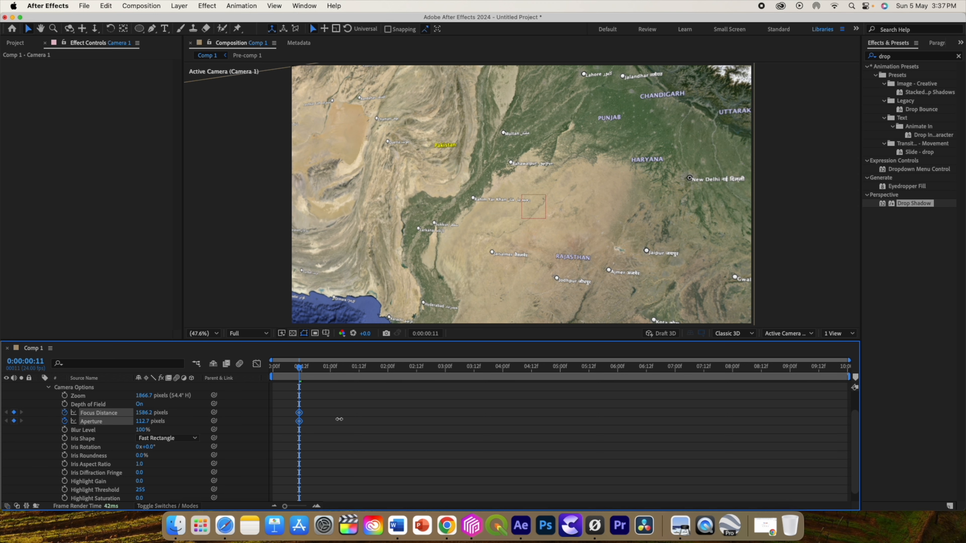
# Keyframe Camera 1's Aperture at 20.7 pixels at 0:00:03:16 and again at about 4.5 seconds.
pyautogui.moveTo(314, 380); pyautogui.dragTo(484, 379)
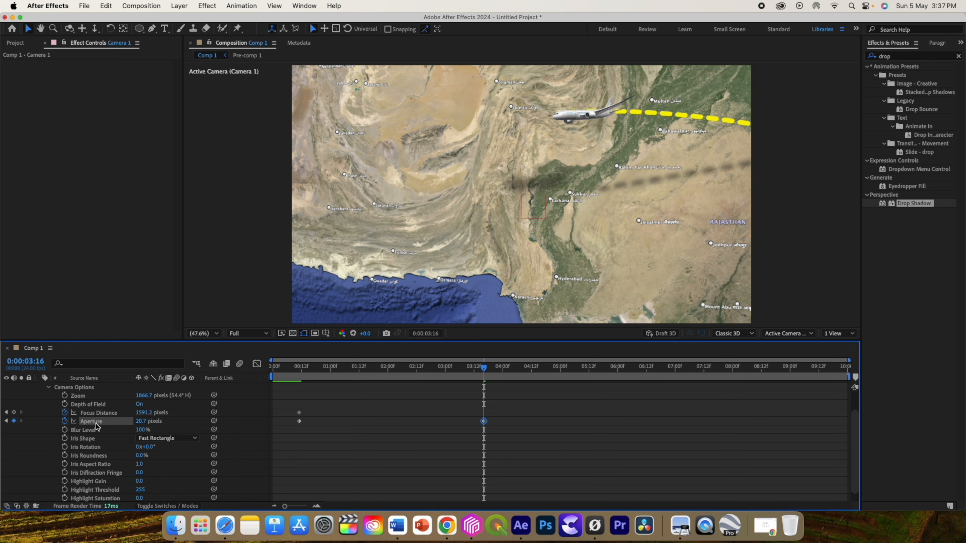
pyautogui.moveTo(487, 375); pyautogui.dragTo(723, 371)
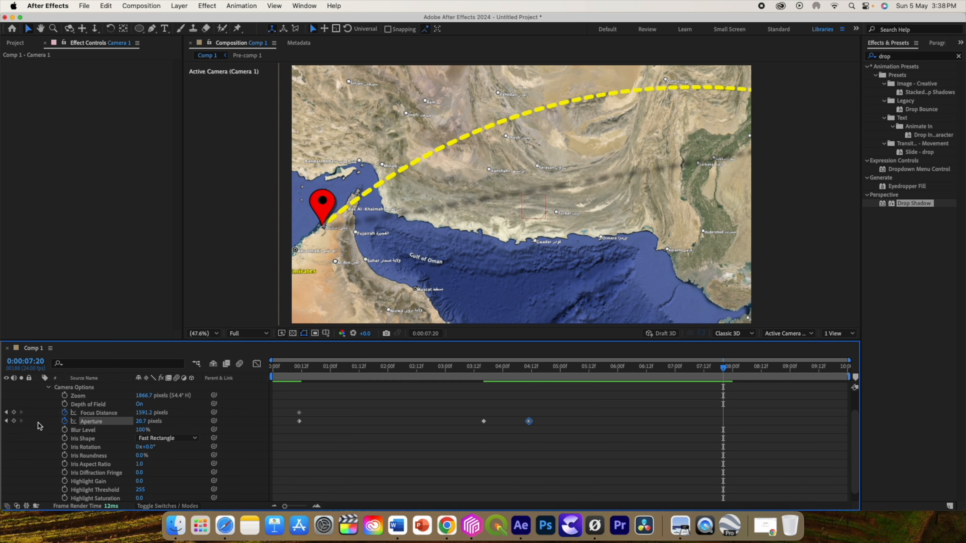
# At 0:00:07:20, set Camera 1's Aperture to 29.7 pixels and Focus Distance to 1417.2 pixels, and scrub back through the animation.
pyautogui.moveTo(146, 425); pyautogui.dragTo(175, 420)
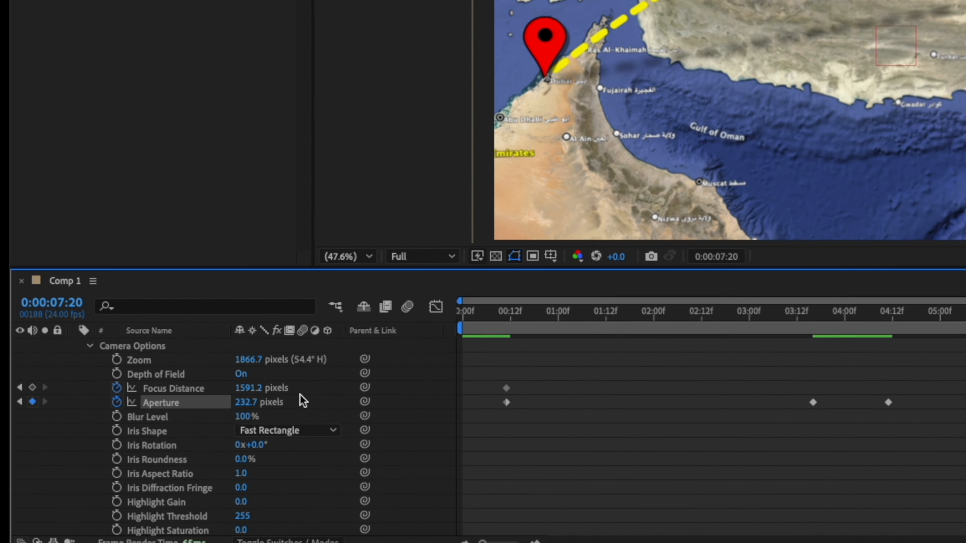
pyautogui.moveTo(248, 388); pyautogui.dragTo(342, 405)
pyautogui.moveTo(727, 368); pyautogui.dragTo(517, 388)
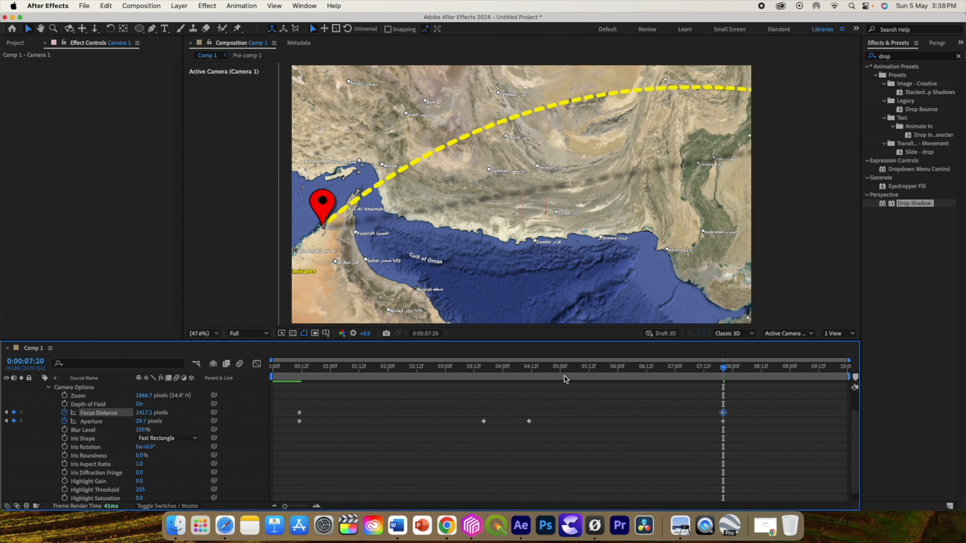
pyautogui.moveTo(726, 369); pyautogui.dragTo(515, 371)
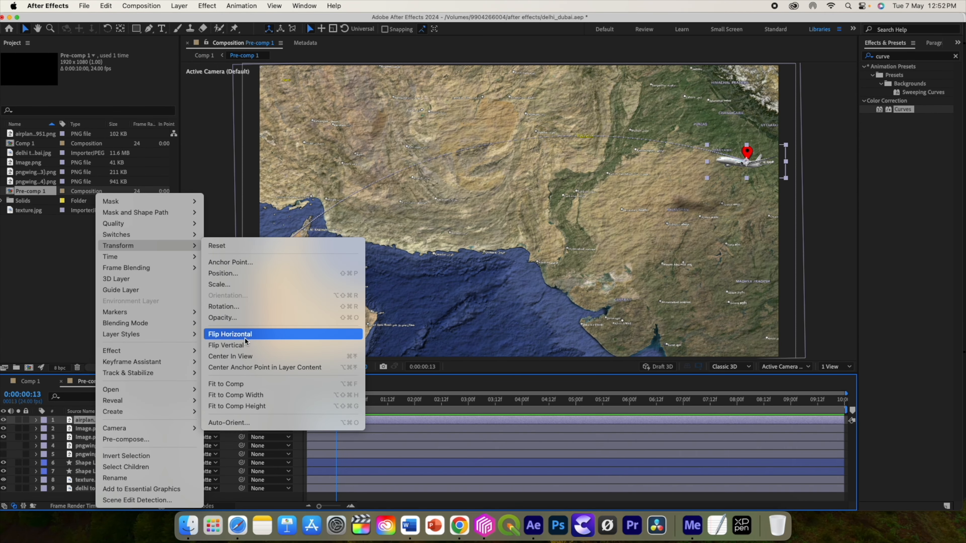
# Open the Auto-Orientation settings of the airplane layer in Pre-comp 1 and accept them.
pyautogui.click(235, 422)
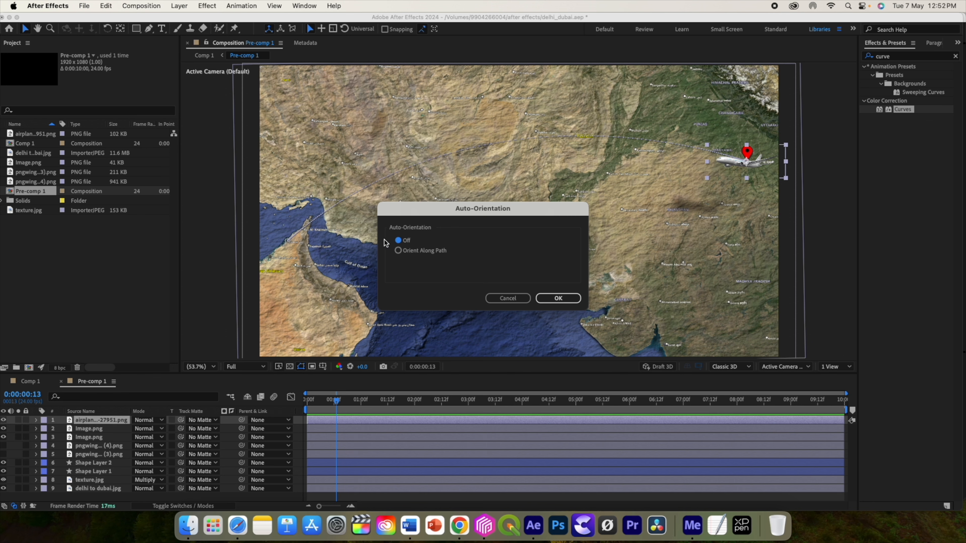
pyautogui.click(557, 298)
pyautogui.press('space')
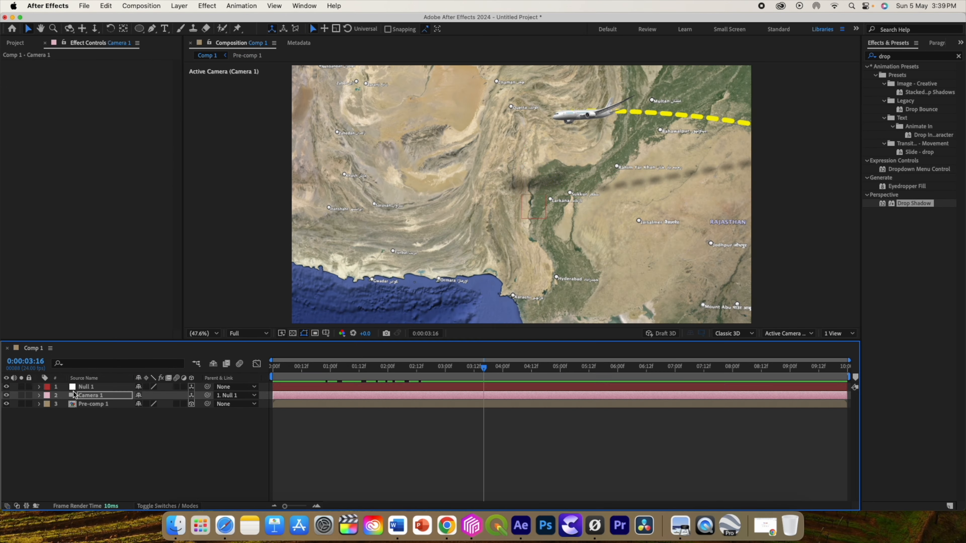
# Add a Position keyframe of 1084.8, 430.1, 316.6 to Null 1 at 0:00:03:16.
pyautogui.click(81, 387)
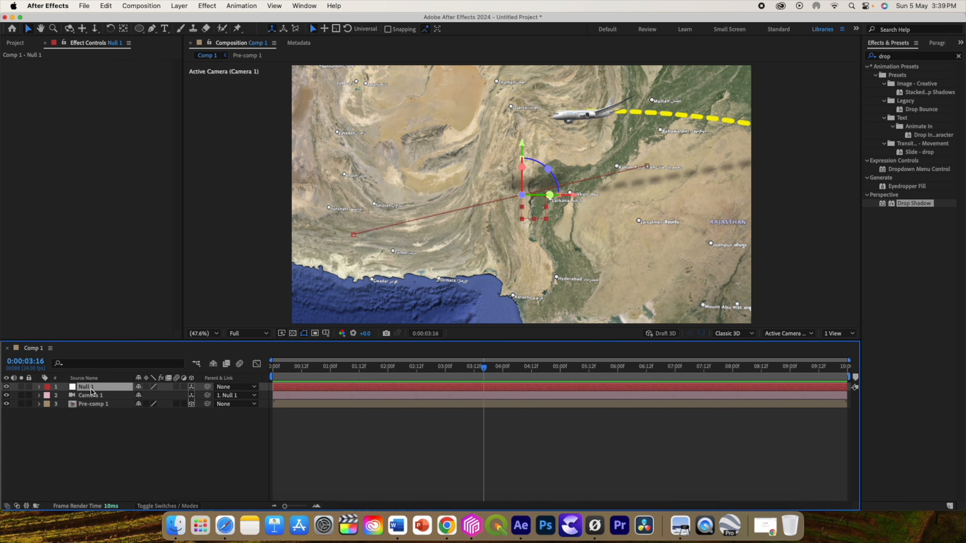
pyautogui.press('p')
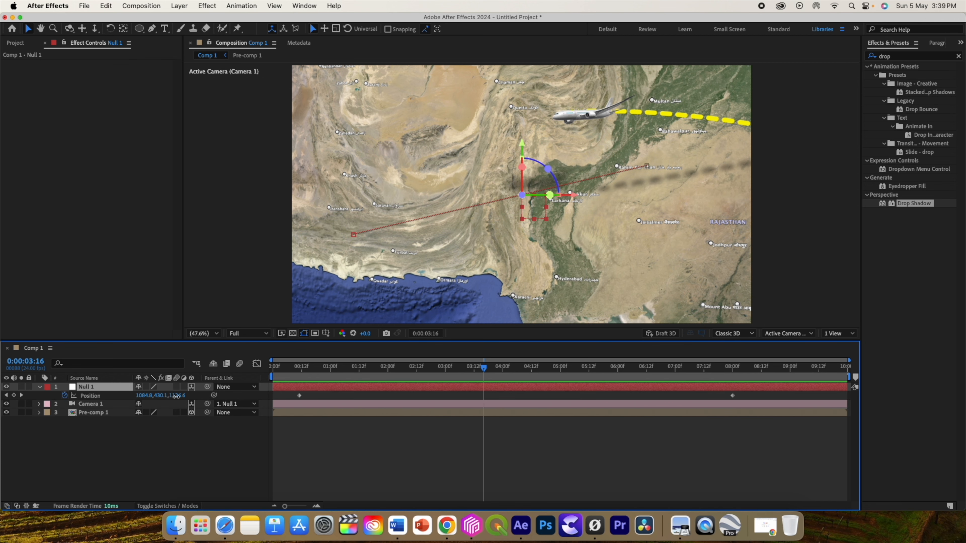
pyautogui.moveTo(165, 398); pyautogui.dragTo(1, 398)
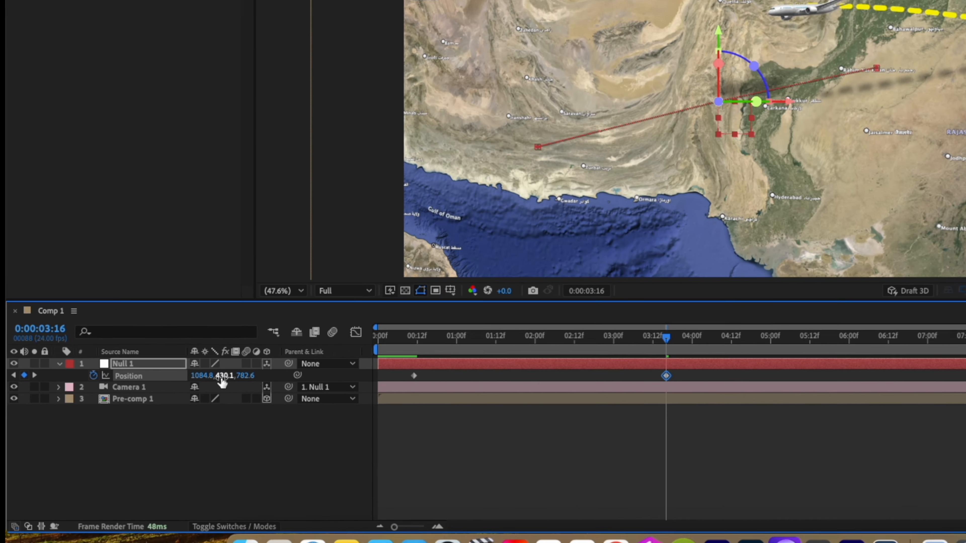
pyautogui.moveTo(300, 362); pyautogui.dragTo(57, 362)
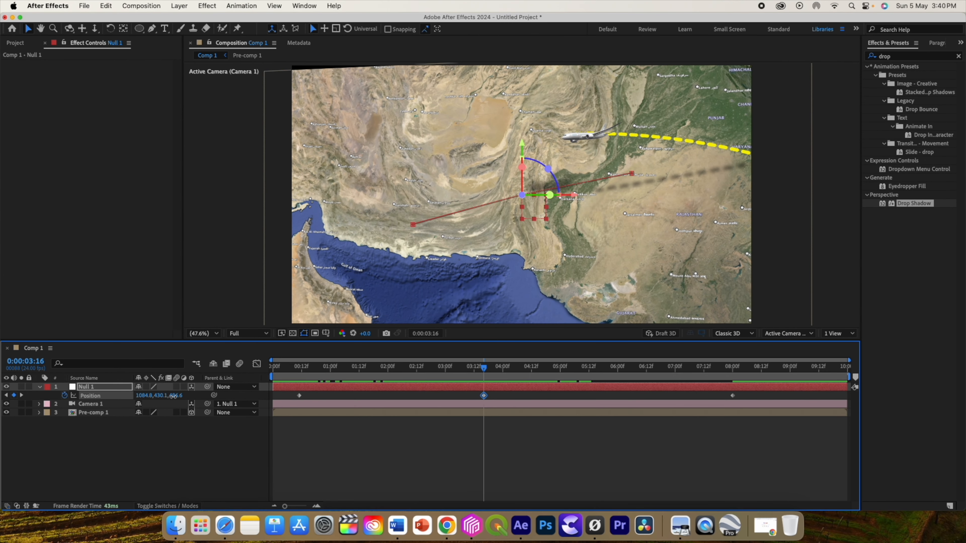
pyautogui.moveTo(173, 397); pyautogui.dragTo(61, 397)
# Search the effects for "moti" and apply Motion Tile to the Pre-comp 1 layer.
pyautogui.click(95, 413)
pyautogui.click(916, 56)
pyautogui.write('motion')
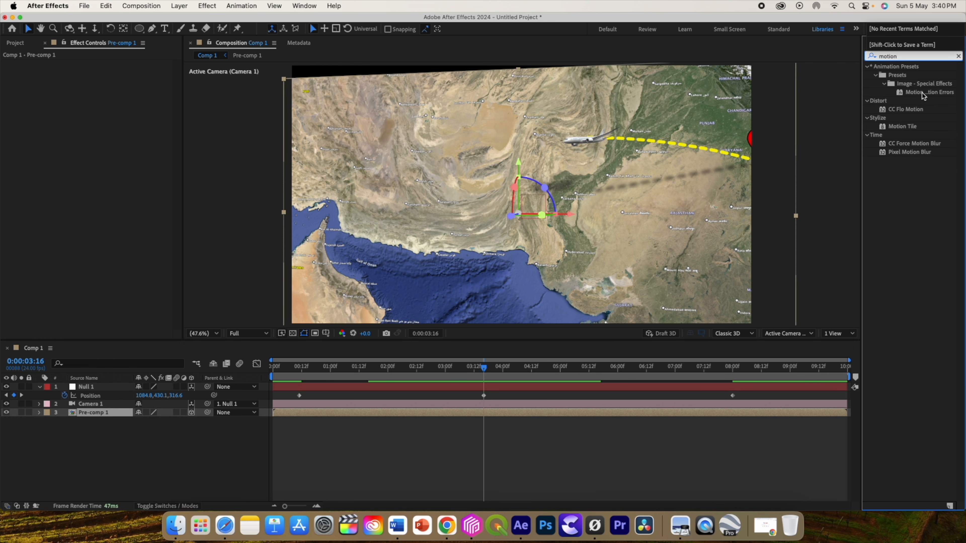
pyautogui.click(908, 56)
pyautogui.press('BackSpace')
pyautogui.press('BackSpace')
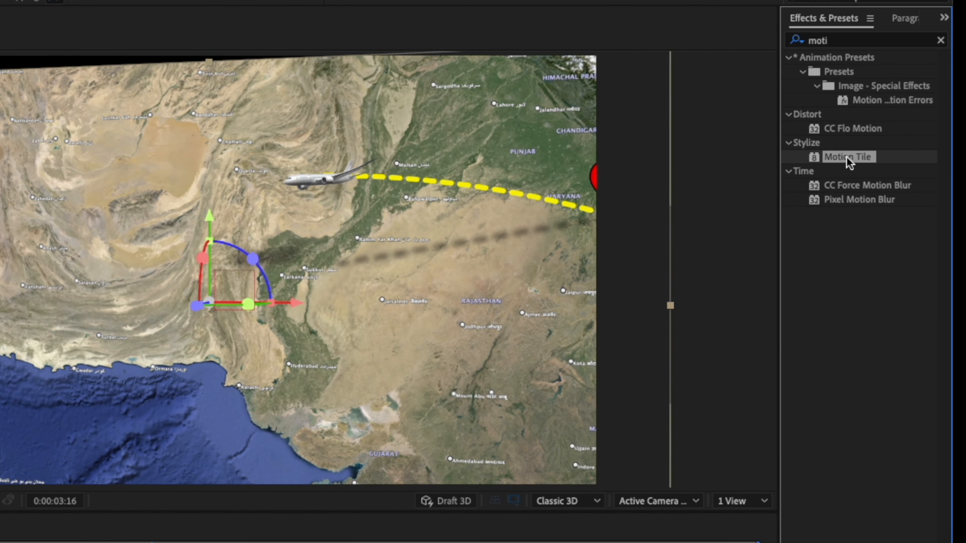
pyautogui.moveTo(900, 127); pyautogui.dragTo(720, 327)
pyautogui.moveTo(594, 445); pyautogui.dragTo(570, 468)
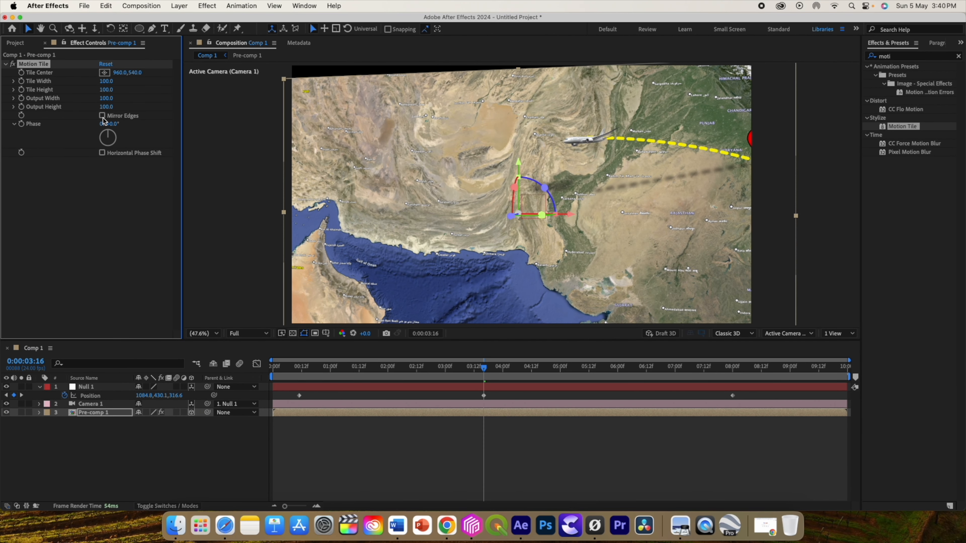
# Enable Mirror Edges in Motion Tile with Output Width and Output Height at 200, and scrub through the animation to 0:00:07:22.
pyautogui.click(103, 117)
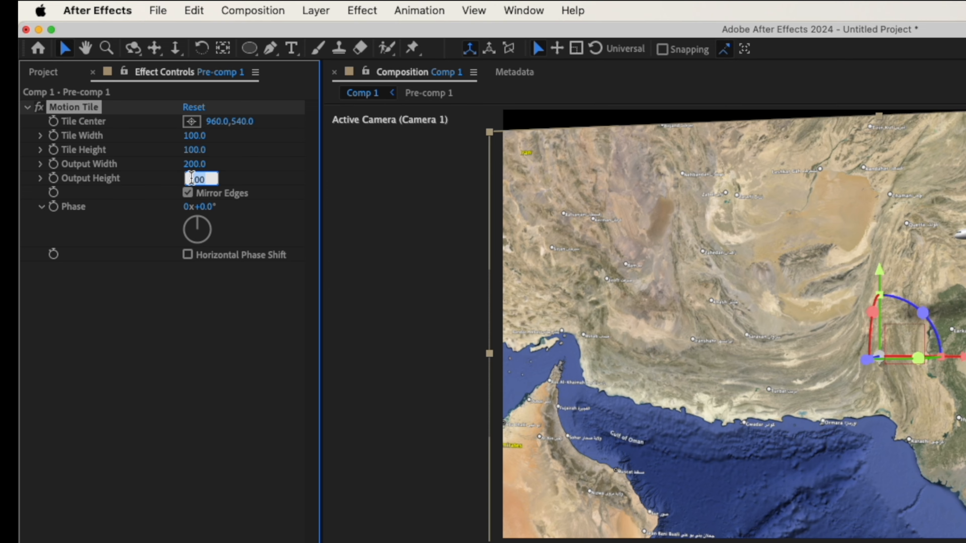
pyautogui.press('Return')
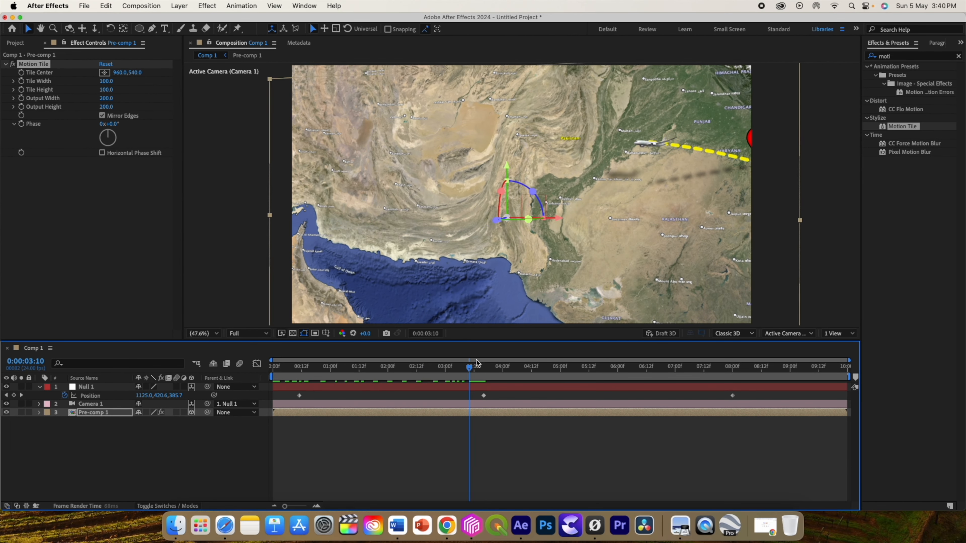
pyautogui.moveTo(477, 364); pyautogui.dragTo(726, 359)
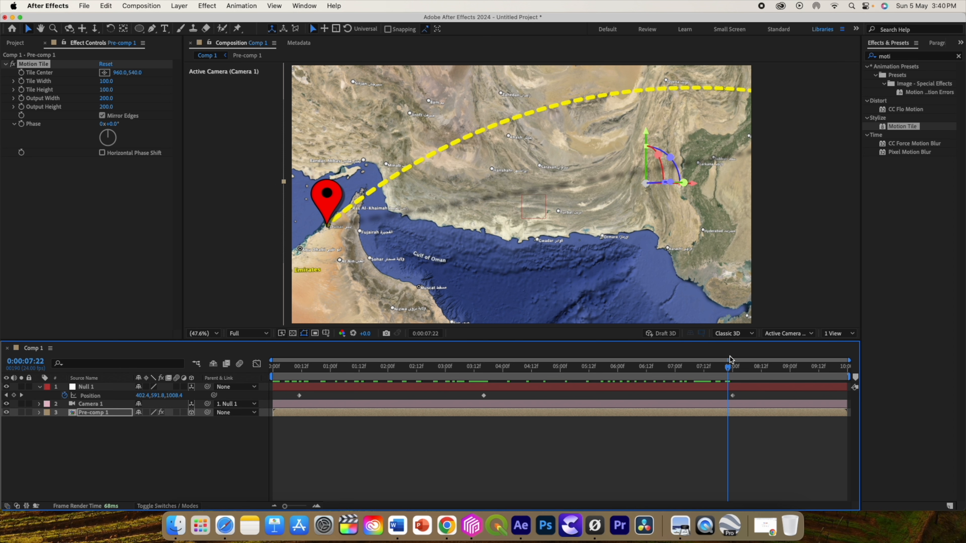
# Easy-ease Null 1's Position keyframes and reshape its speed graph by adjusting the influence handles around all three keyframes.
pyautogui.press('u')
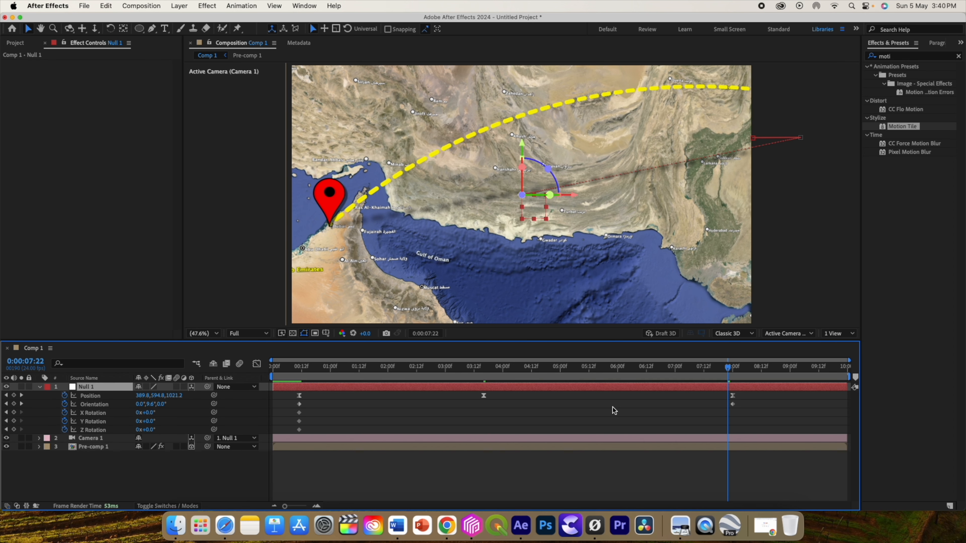
pyautogui.moveTo(756, 433); pyautogui.dragTo(290, 383)
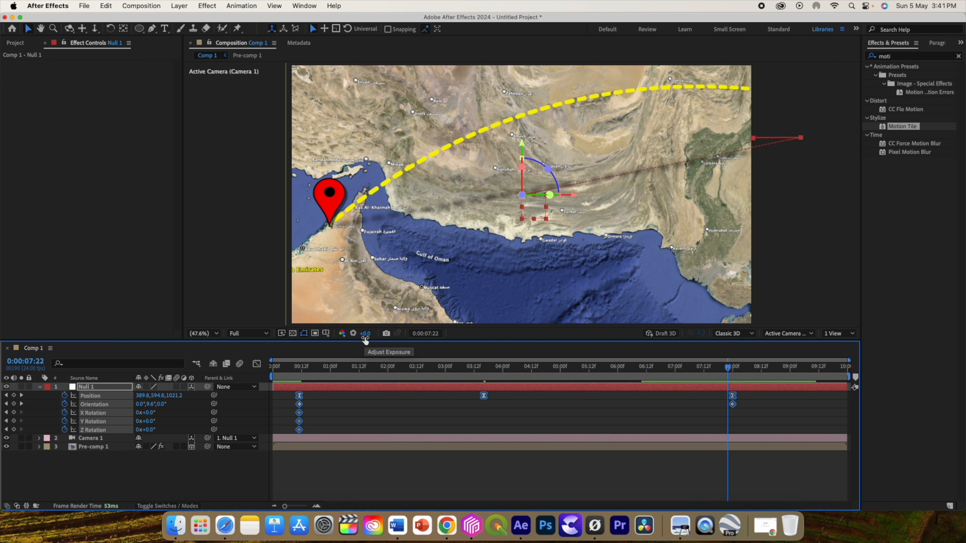
pyautogui.click(257, 364)
pyautogui.moveTo(292, 472); pyautogui.dragTo(494, 458)
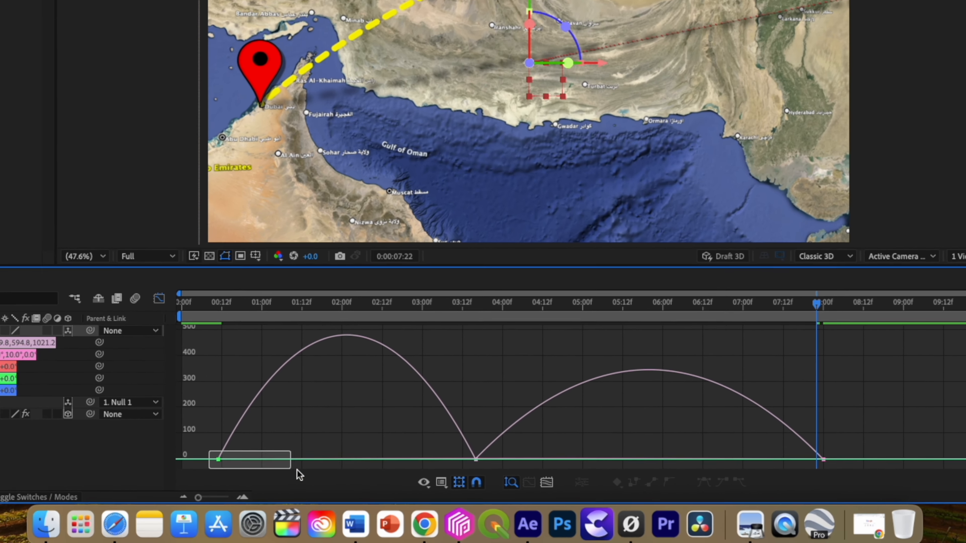
pyautogui.moveTo(262, 455); pyautogui.dragTo(273, 456)
pyautogui.moveTo(419, 441); pyautogui.dragTo(410, 442)
pyautogui.moveTo(552, 442); pyautogui.dragTo(584, 442)
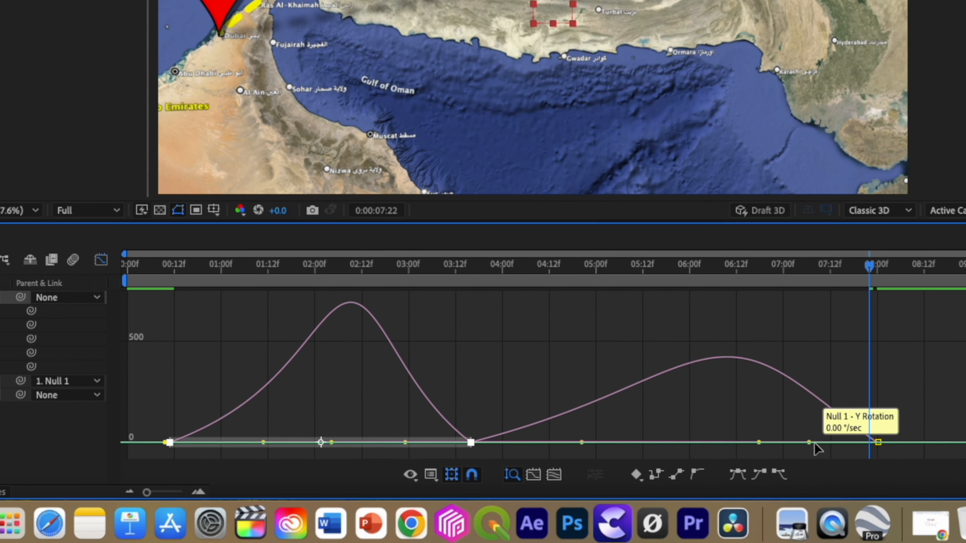
pyautogui.moveTo(809, 442); pyautogui.dragTo(780, 442)
pyautogui.click(100, 260)
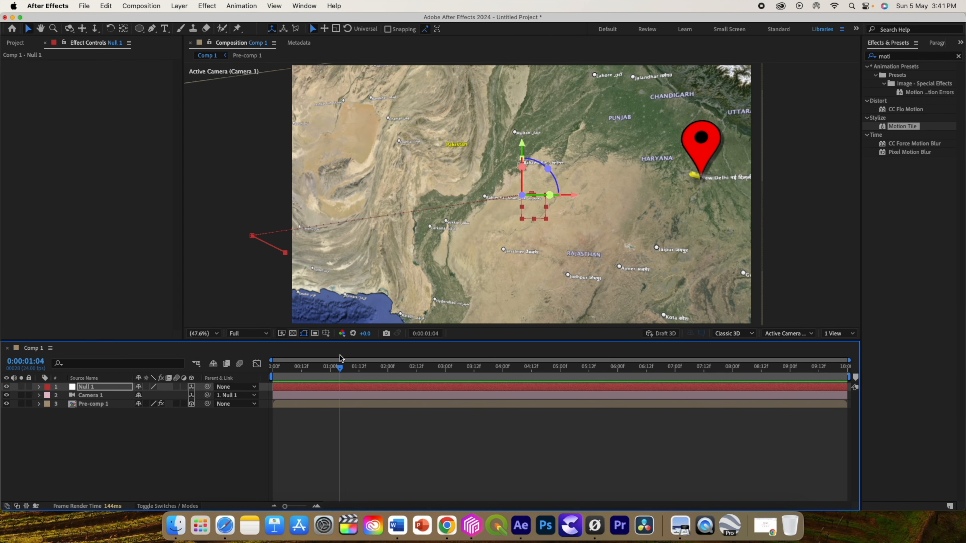
# Scrub back to 0:00:00:22, open Pre-comp 1 and show the airplane layer's Rotation.
pyautogui.moveTo(341, 358); pyautogui.dragTo(327, 357)
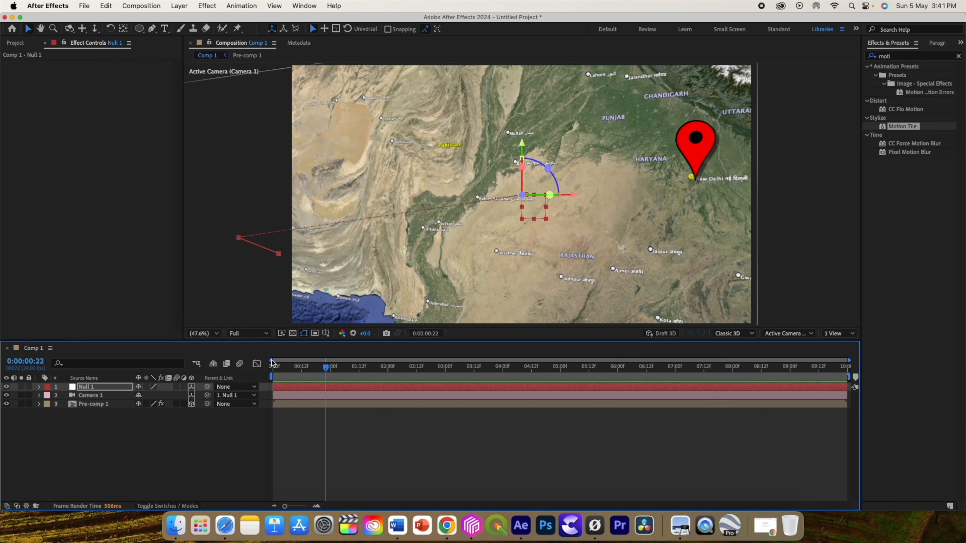
pyautogui.doubleClick(82, 404)
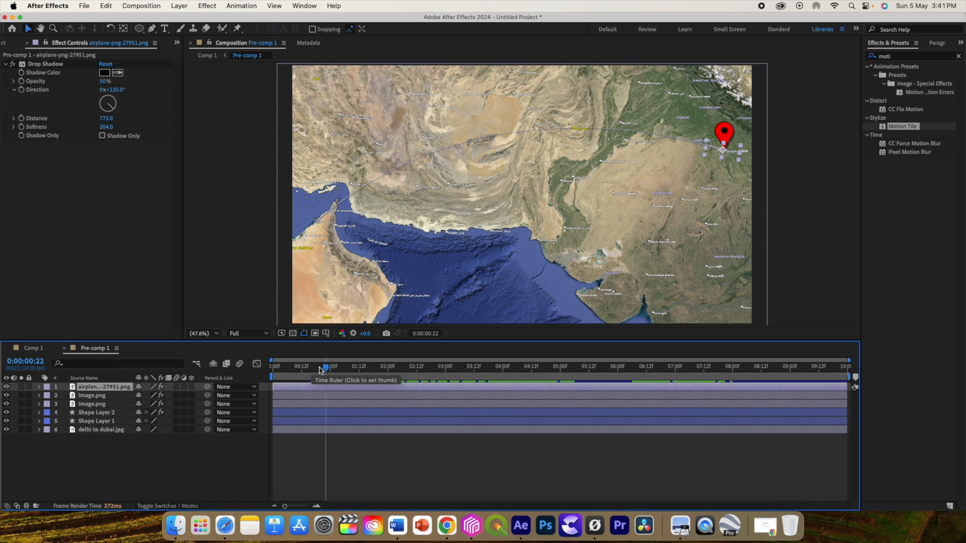
pyautogui.press('r')
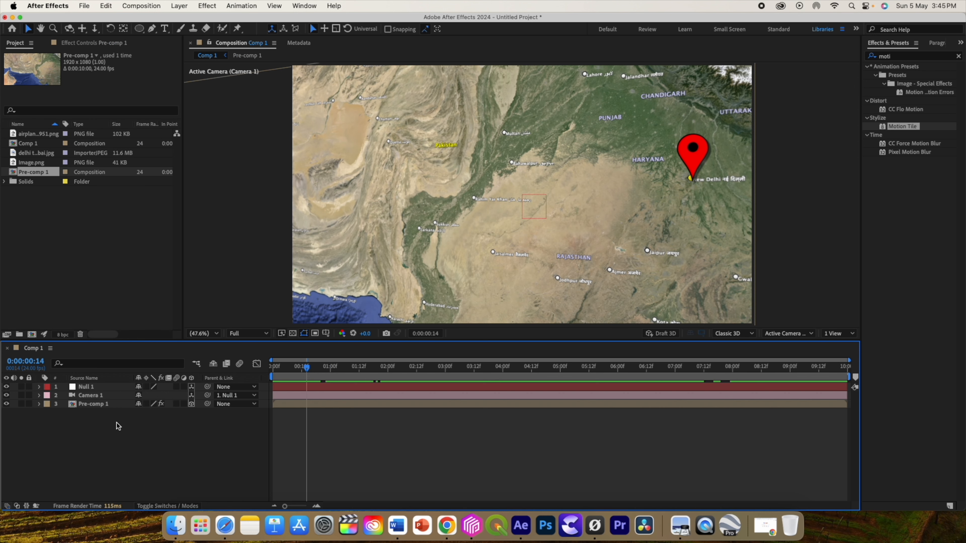
# Create a red solid in Comp 1 and mask it to a circle beside the New Delhi pin.
pyautogui.rightClick(115, 372)
pyautogui.moveTo(171, 378)
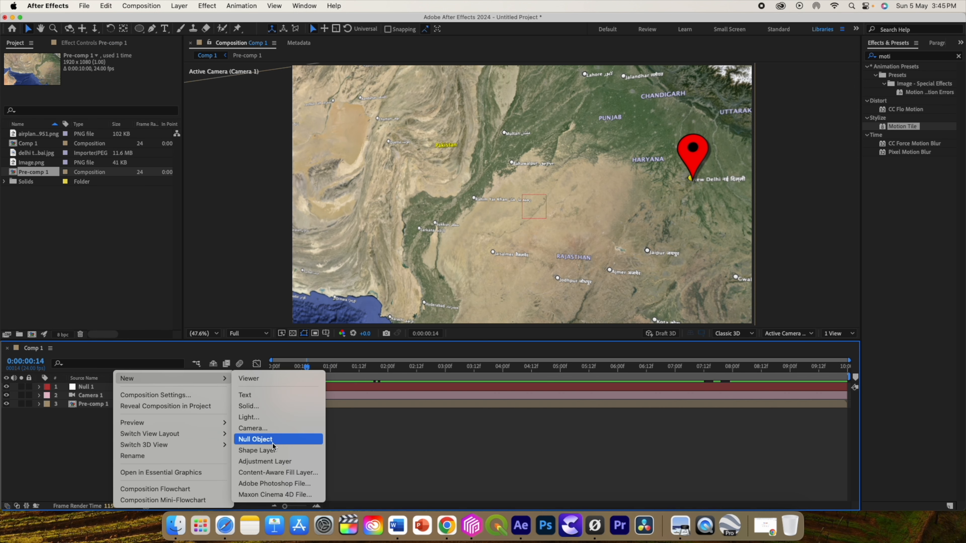
pyautogui.click(251, 406)
pyautogui.click(554, 354)
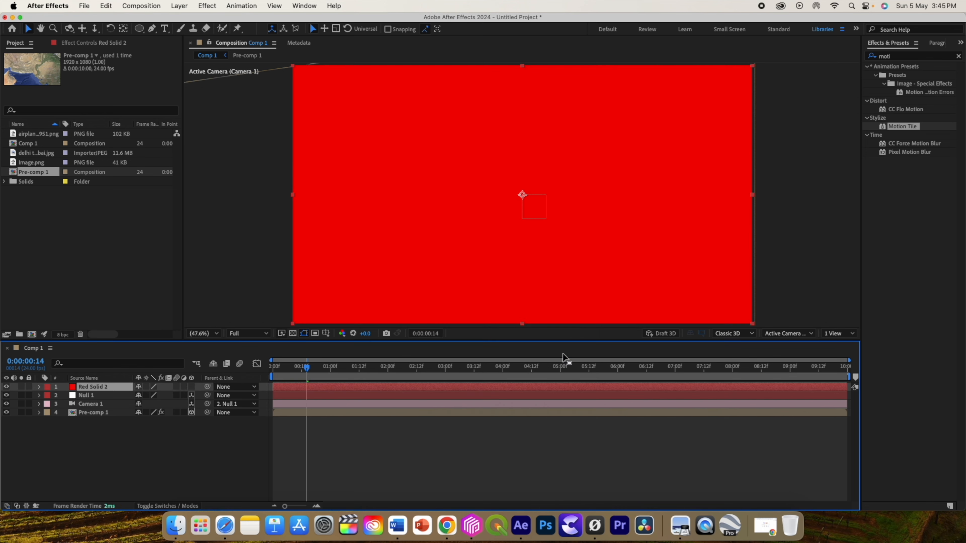
pyautogui.moveTo(140, 31); pyautogui.dragTo(166, 46)
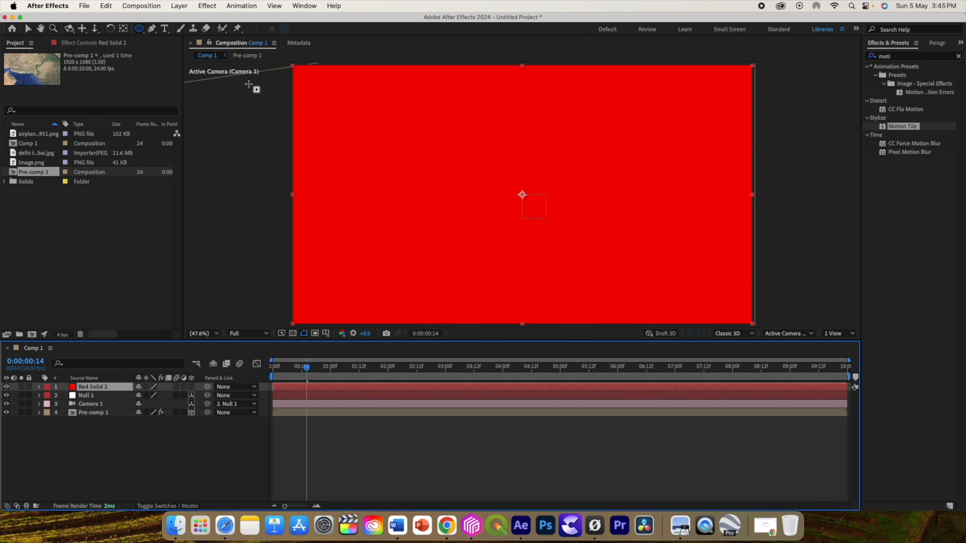
pyautogui.moveTo(630, 129); pyautogui.dragTo(675, 175)
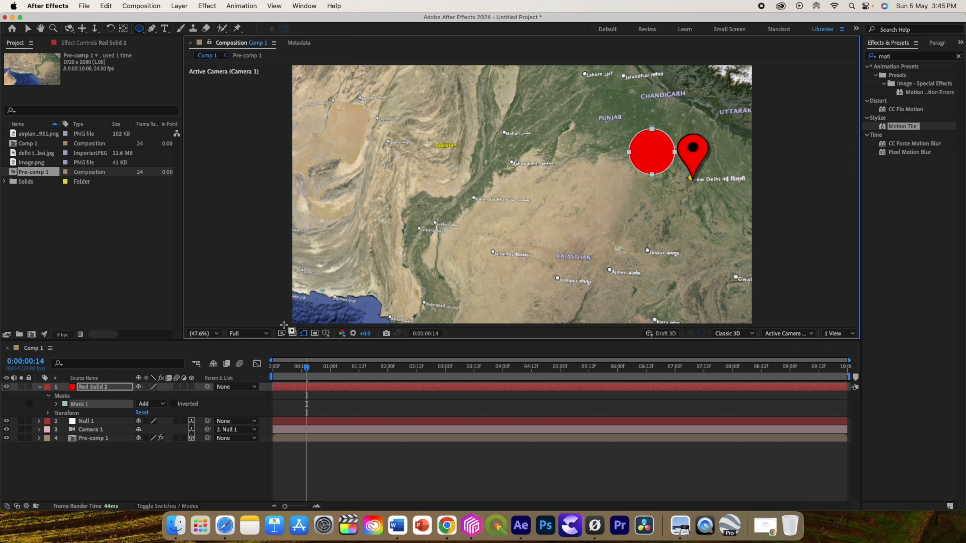
# Duplicate Mask 1 on Red Solid 2 and set the copy to Subtract with a Mask Expansion of -15 pixels, forming a ring.
pyautogui.click(98, 390)
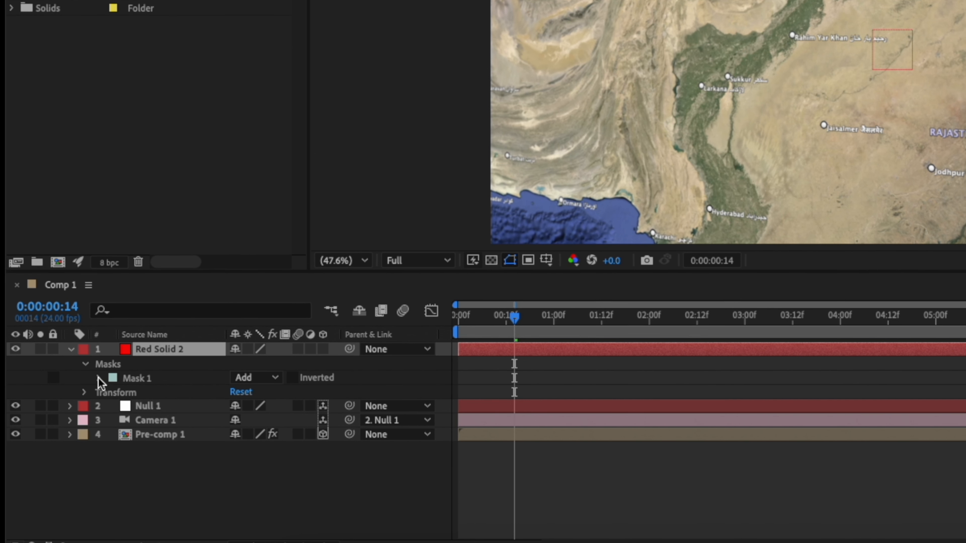
pyautogui.click(98, 378)
pyautogui.click(133, 380)
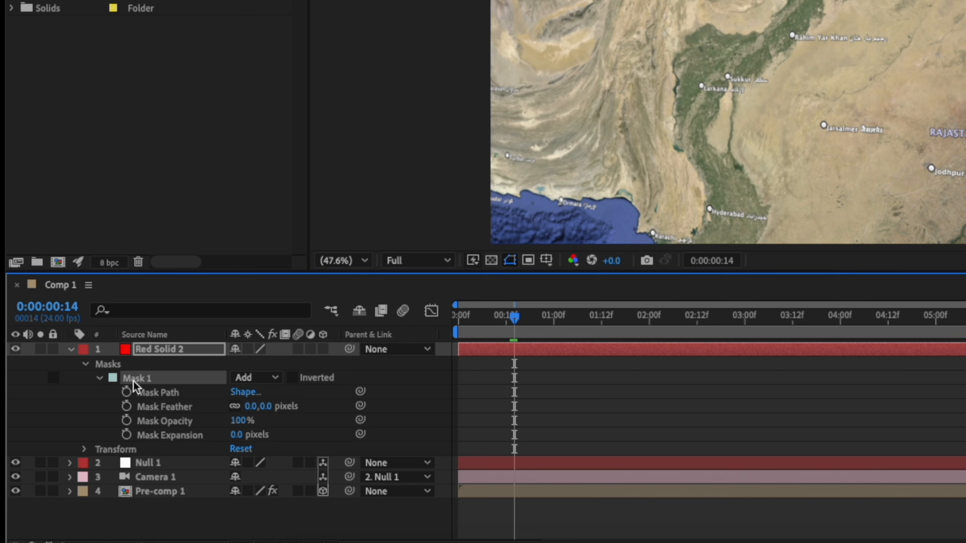
pyautogui.hotkey('ctrl', 'd')
pyautogui.click(249, 449)
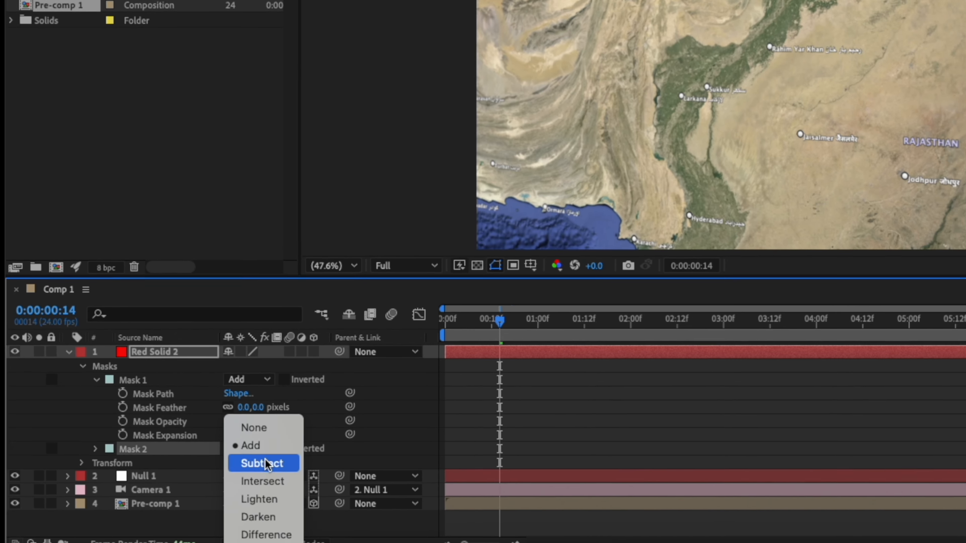
pyautogui.click(262, 463)
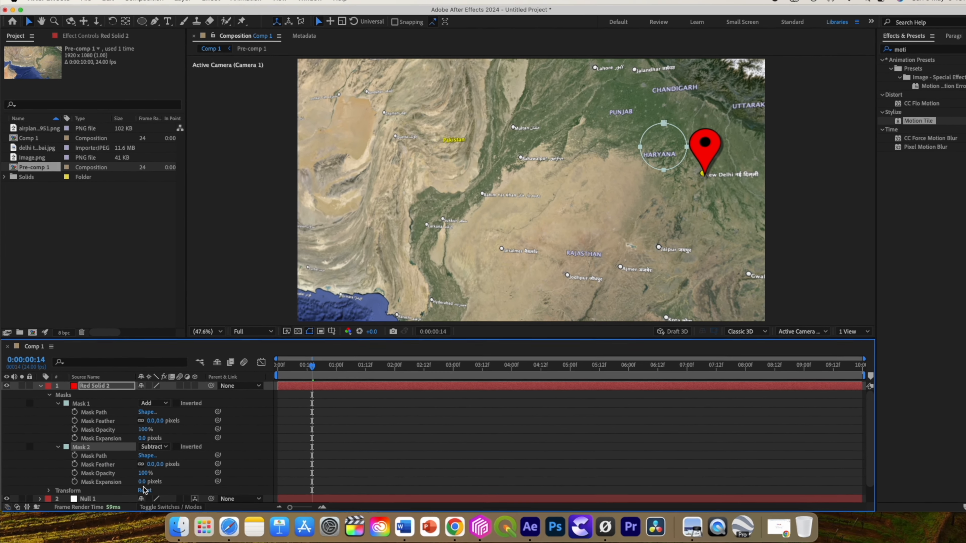
pyautogui.moveTo(142, 482); pyautogui.dragTo(134, 482)
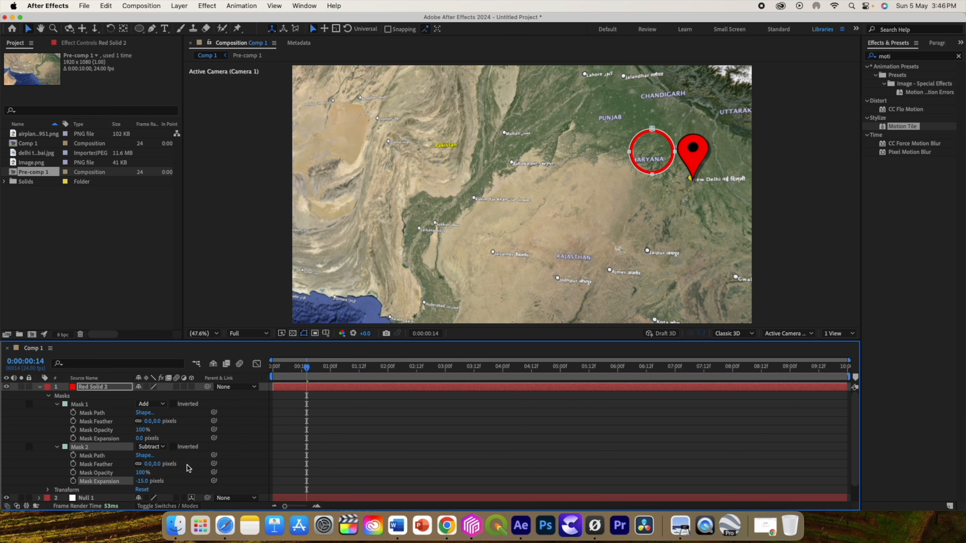
# Keyframe Mask 2's Mask Expansion at 0:00:00:12 and again at 0:00:00:17, with -15 pixels at the second keyframe.
pyautogui.press('pageup')
pyautogui.press('pageup')
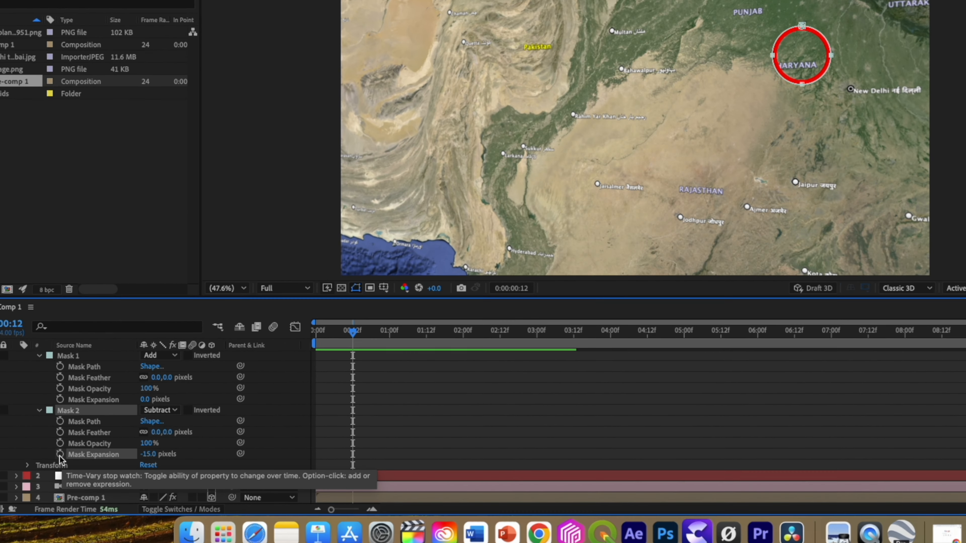
pyautogui.click(73, 481)
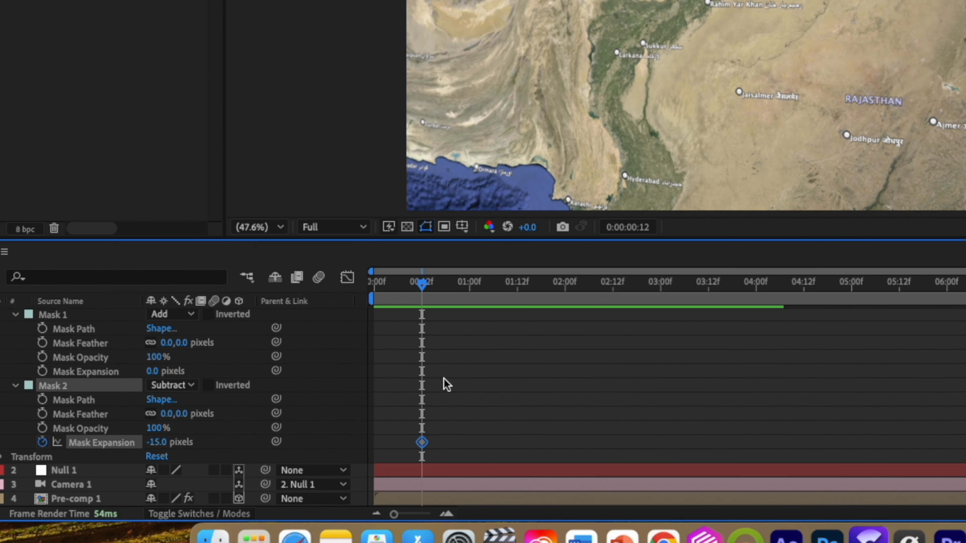
pyautogui.moveTo(422, 283); pyautogui.dragTo(443, 297)
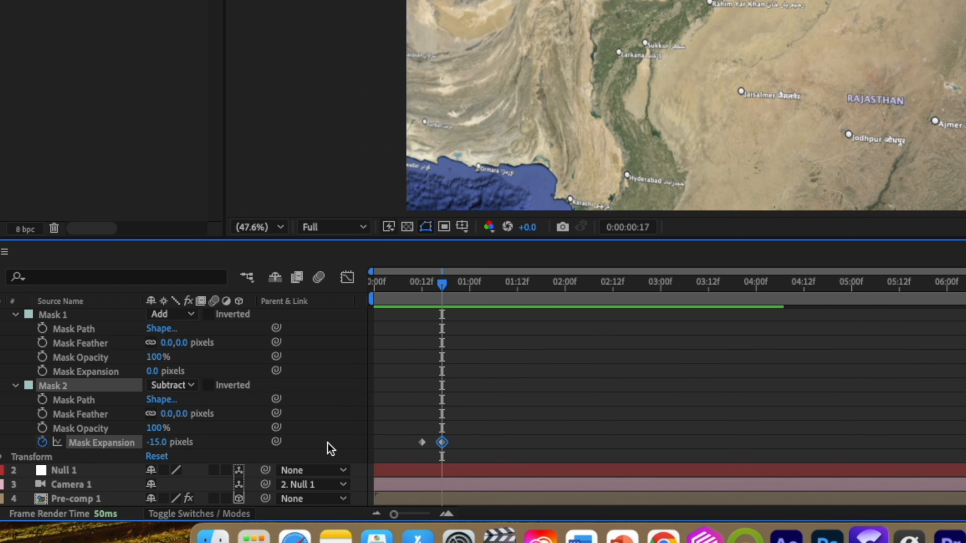
pyautogui.moveTo(156, 443); pyautogui.dragTo(141, 444)
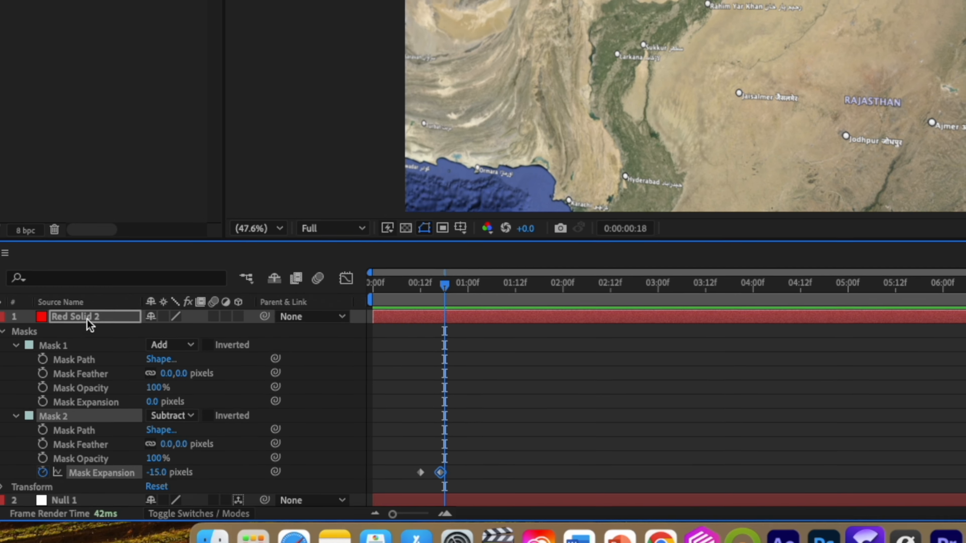
# Keyframe Red Solid 2's Opacity at 0% at 0:00:00:18.
pyautogui.click(86, 319)
pyautogui.press('t')
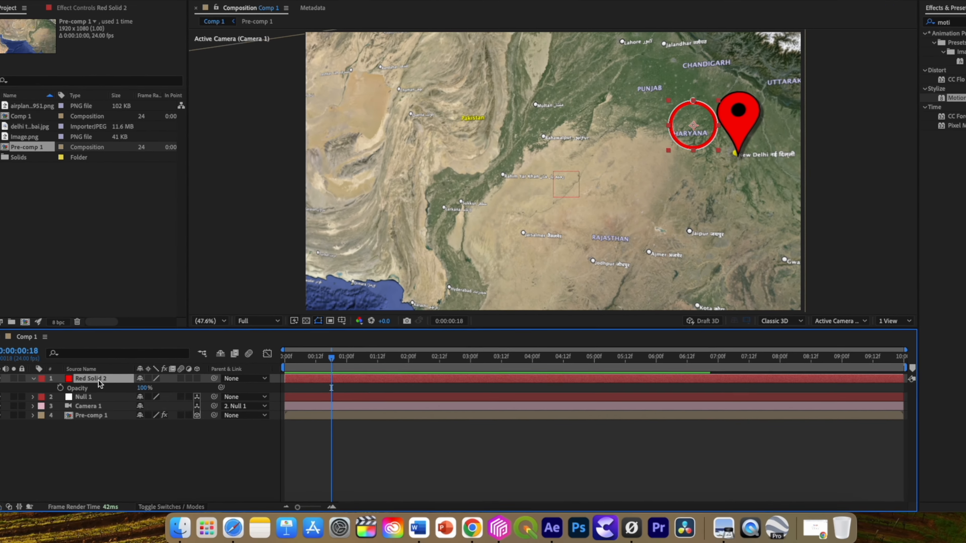
pyautogui.click(65, 396)
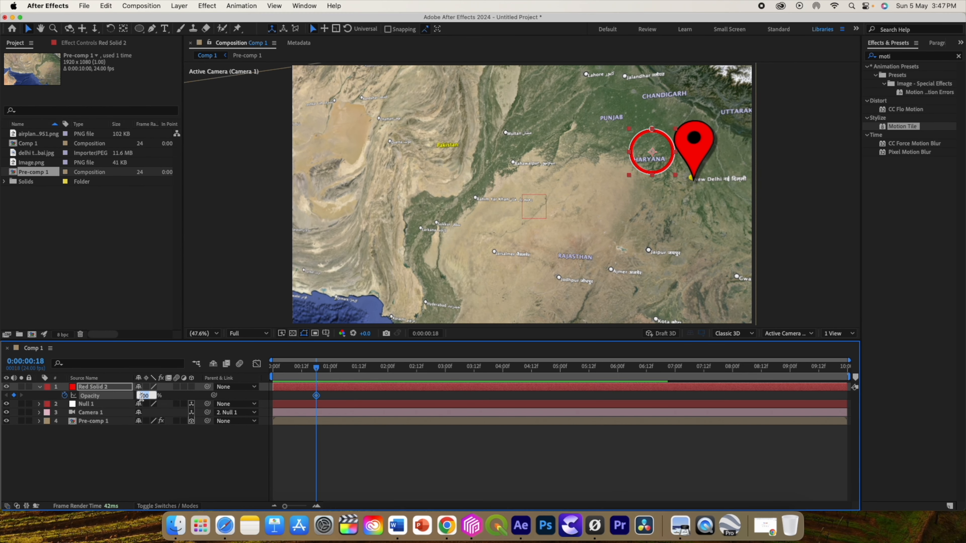
pyautogui.write('0')
pyautogui.press('Return')
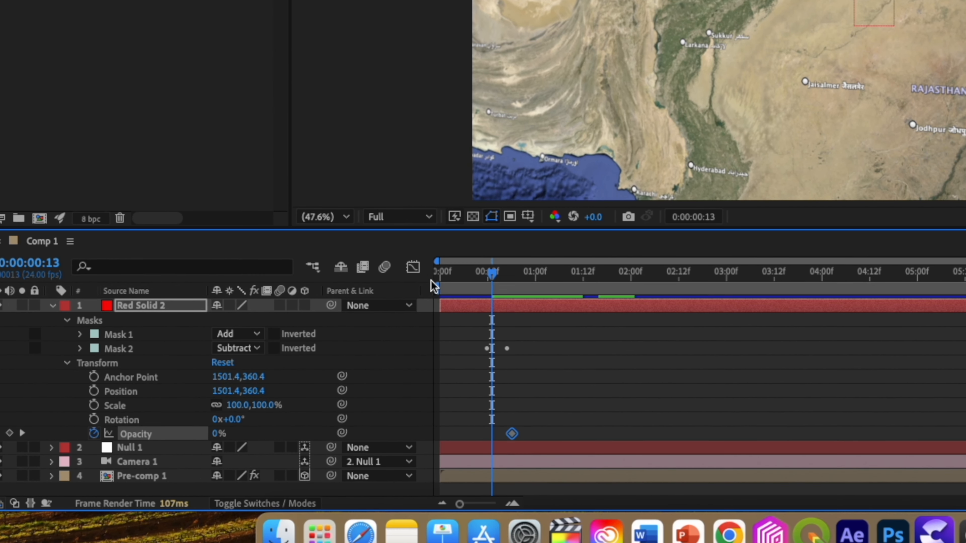
# Keyframe Red Solid 2's Opacity at 100% at 0:00:00:12.
pyautogui.click(488, 274)
pyautogui.click(219, 433)
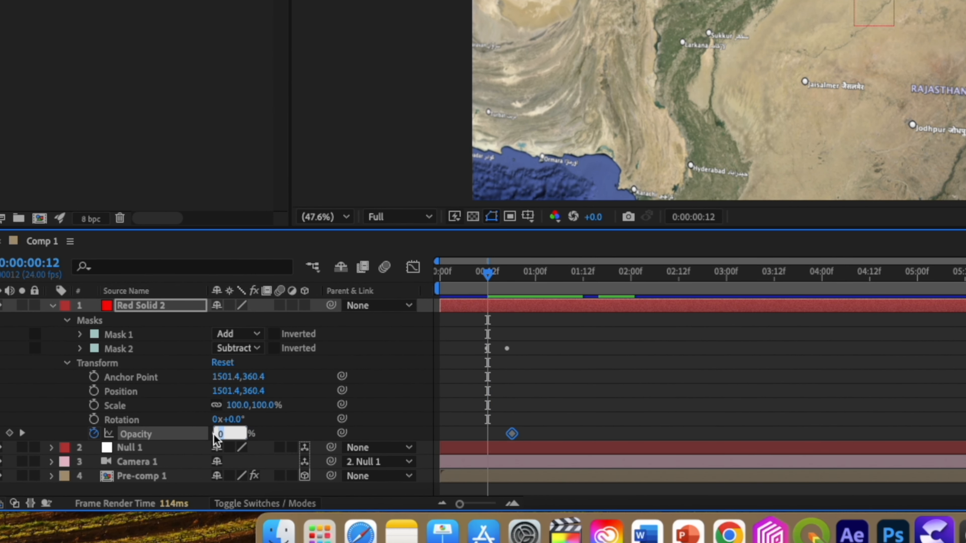
pyautogui.write('100')
pyautogui.press('Return')
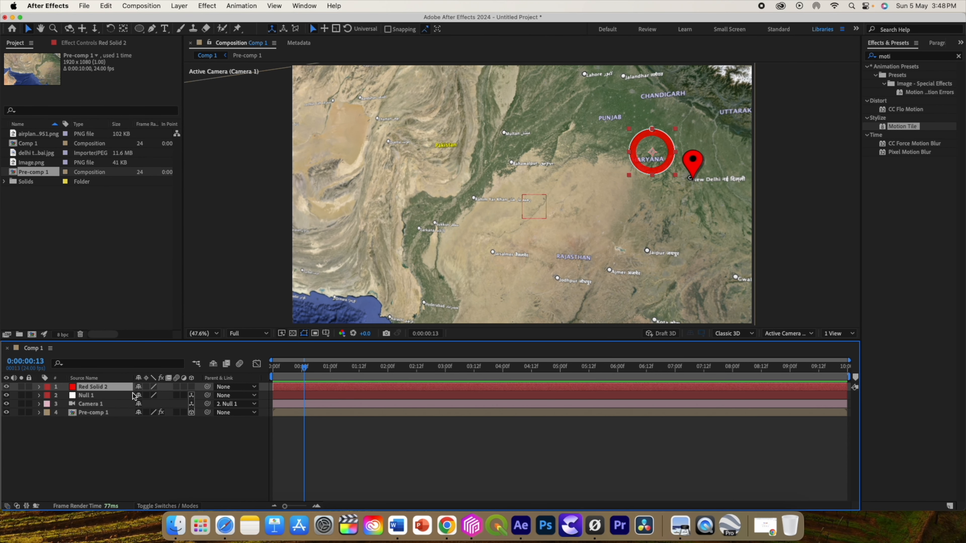
# Make Red Solid 2 a 3D layer, move its ring onto the New Delhi pin and tilt it flat against the map.
pyautogui.click(191, 386)
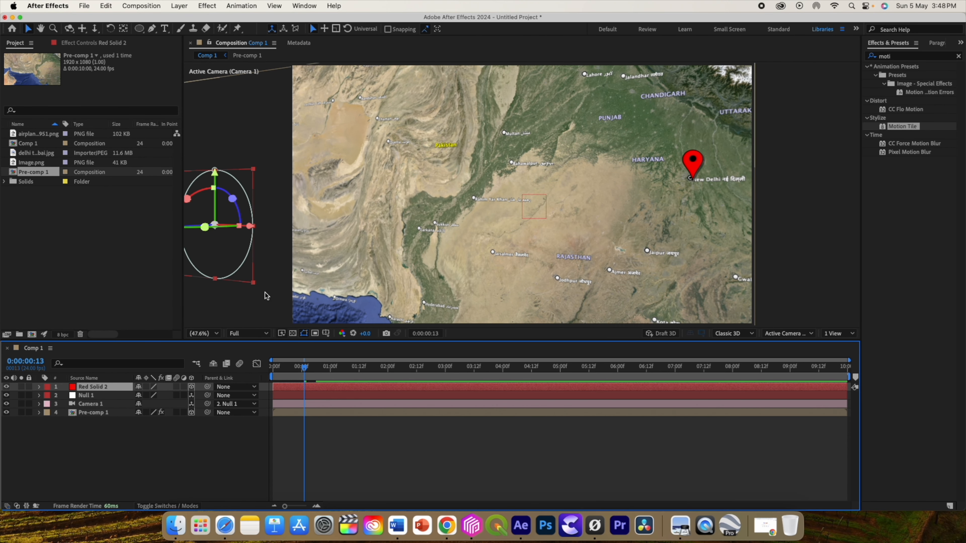
pyautogui.moveTo(218, 227); pyautogui.dragTo(689, 179)
pyautogui.moveTo(687, 146); pyautogui.dragTo(688, 177)
# Scale the Red Solid 2 ring to 58% and centre it under the tip of the New Delhi pin.
pyautogui.press('s')
pyautogui.moveTo(147, 396); pyautogui.dragTo(126, 395)
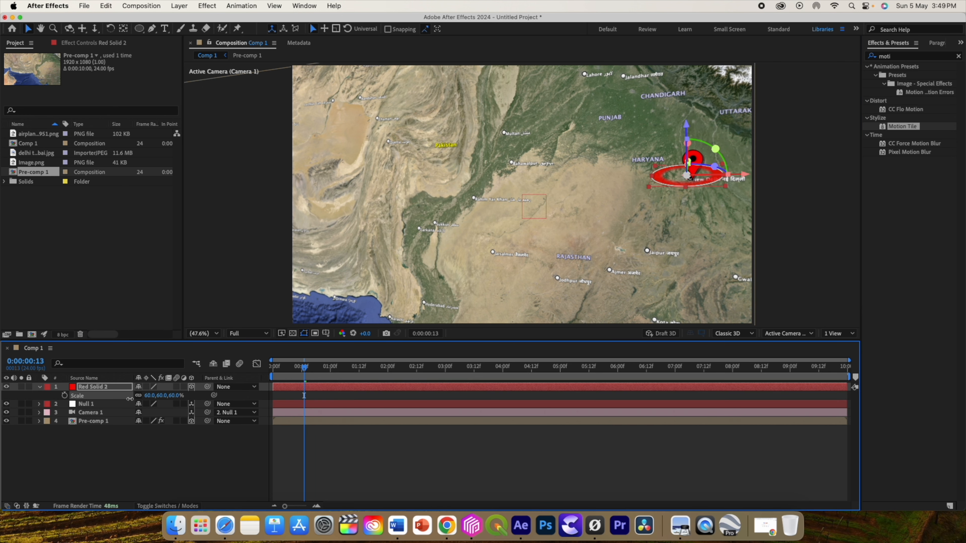
pyautogui.moveTo(686, 176); pyautogui.dragTo(694, 176)
# Duplicate the ring layer and trim the start of the copy at the Dubai pin to its first Mask Expansion keyframe.
pyautogui.moveTo(304, 370)
pyautogui.mouseDown()
pyautogui.moveTo(319, 367)
pyautogui.moveTo(297, 367)
pyautogui.mouseUp()
pyautogui.press('super+d')
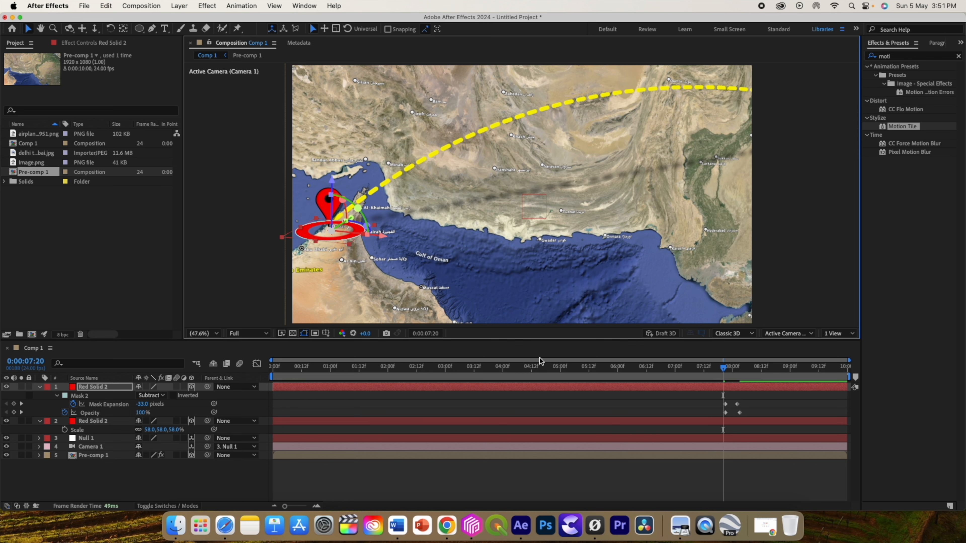
pyautogui.moveTo(724, 367); pyautogui.dragTo(726, 396)
pyautogui.hotkey('alt', '[')
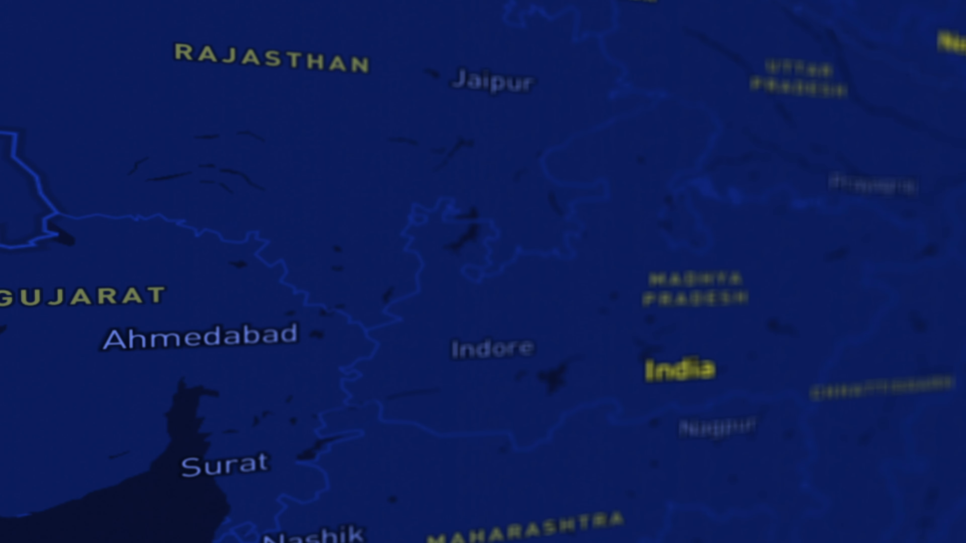